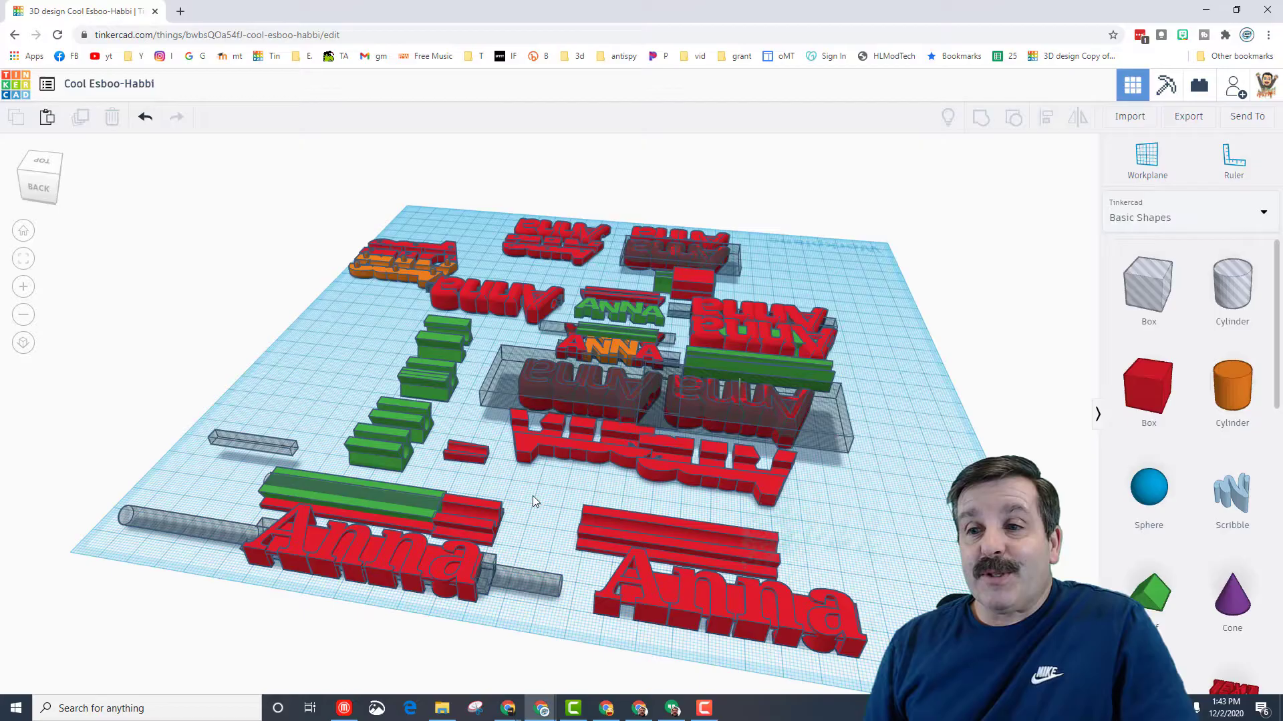
right_drag(888, 507, 939, 503)
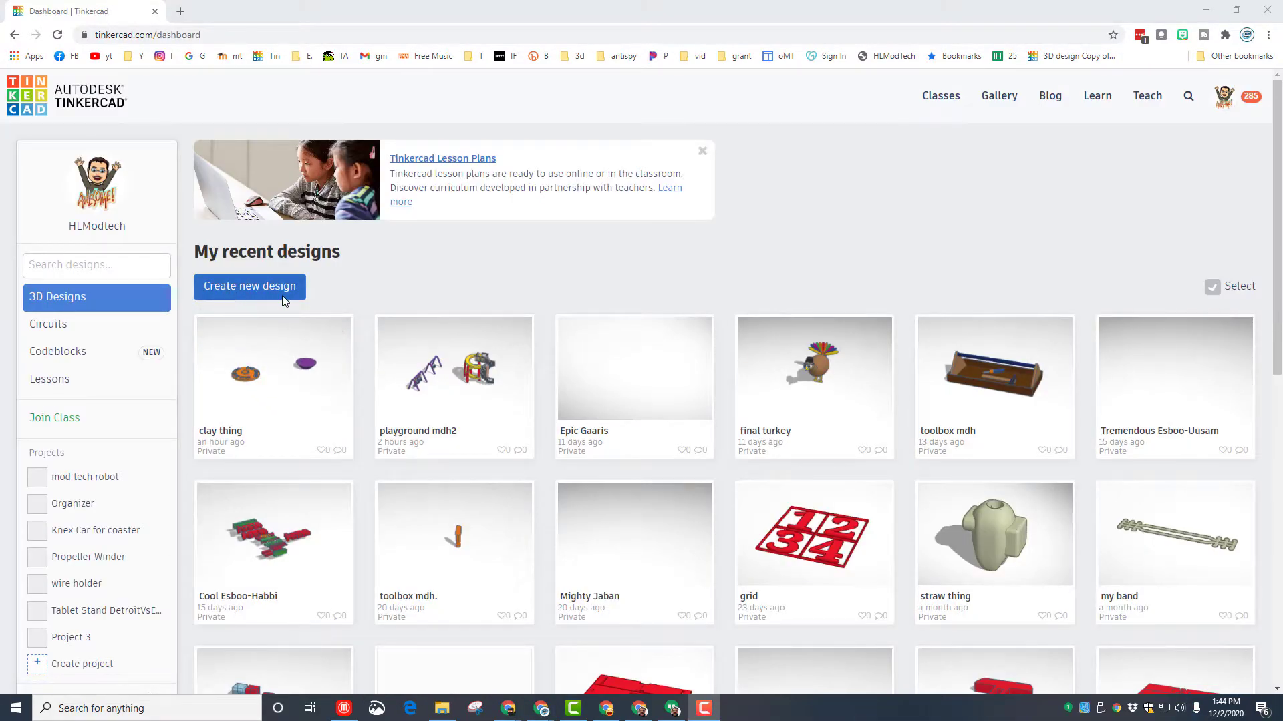
Create a new 3D design and name it "cable label".
click(237, 292)
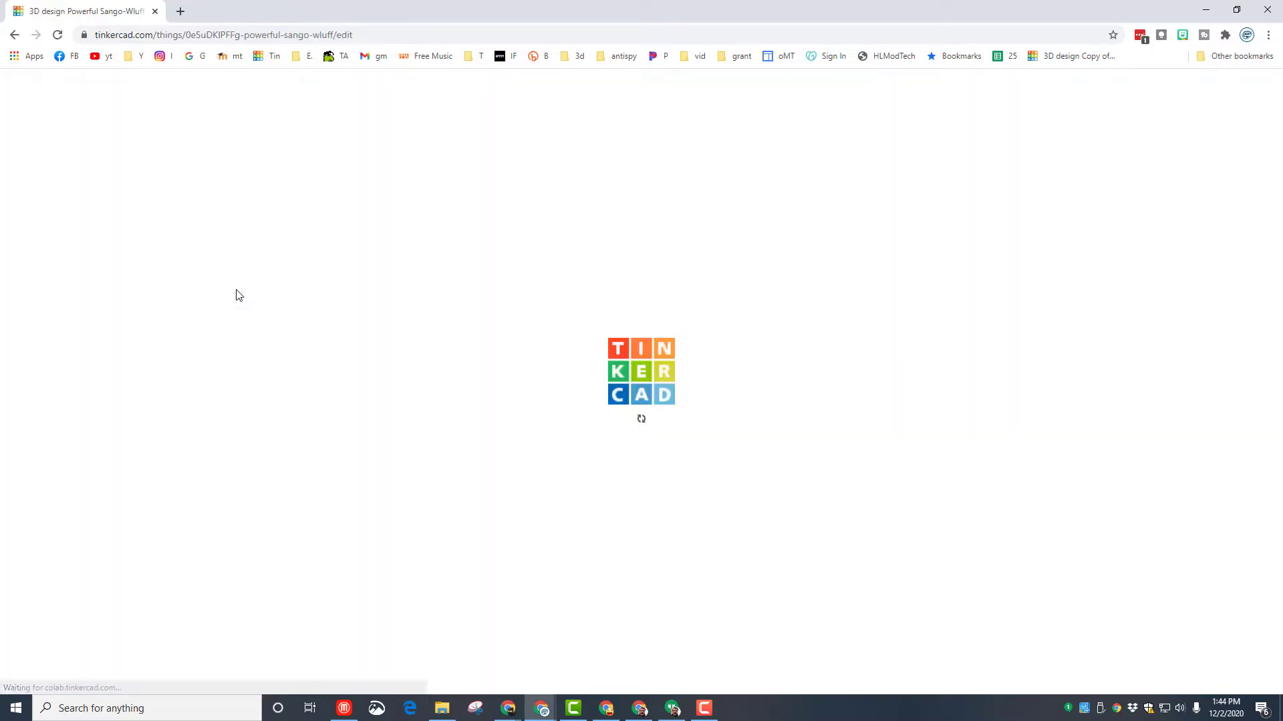
click(120, 93)
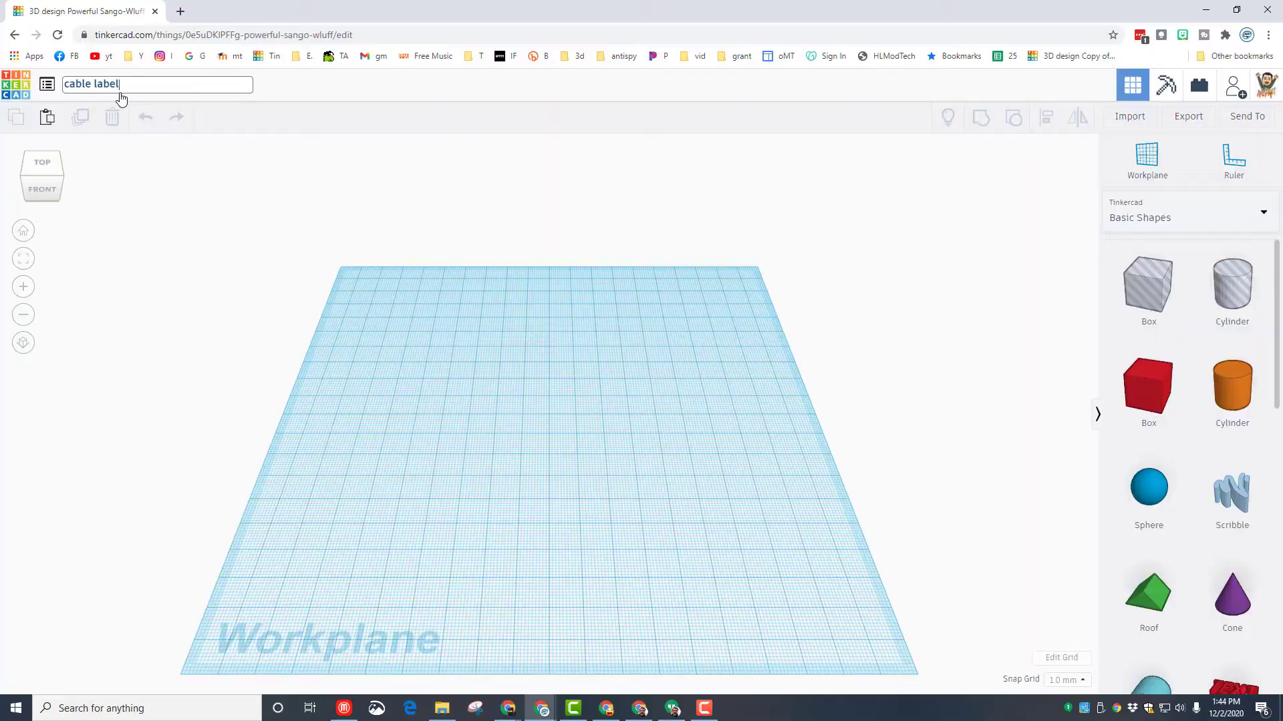
text(cable label)
Find the Trapezoid on page 10 of the full shape generator collection and place it on the workplane.
click(1173, 224)
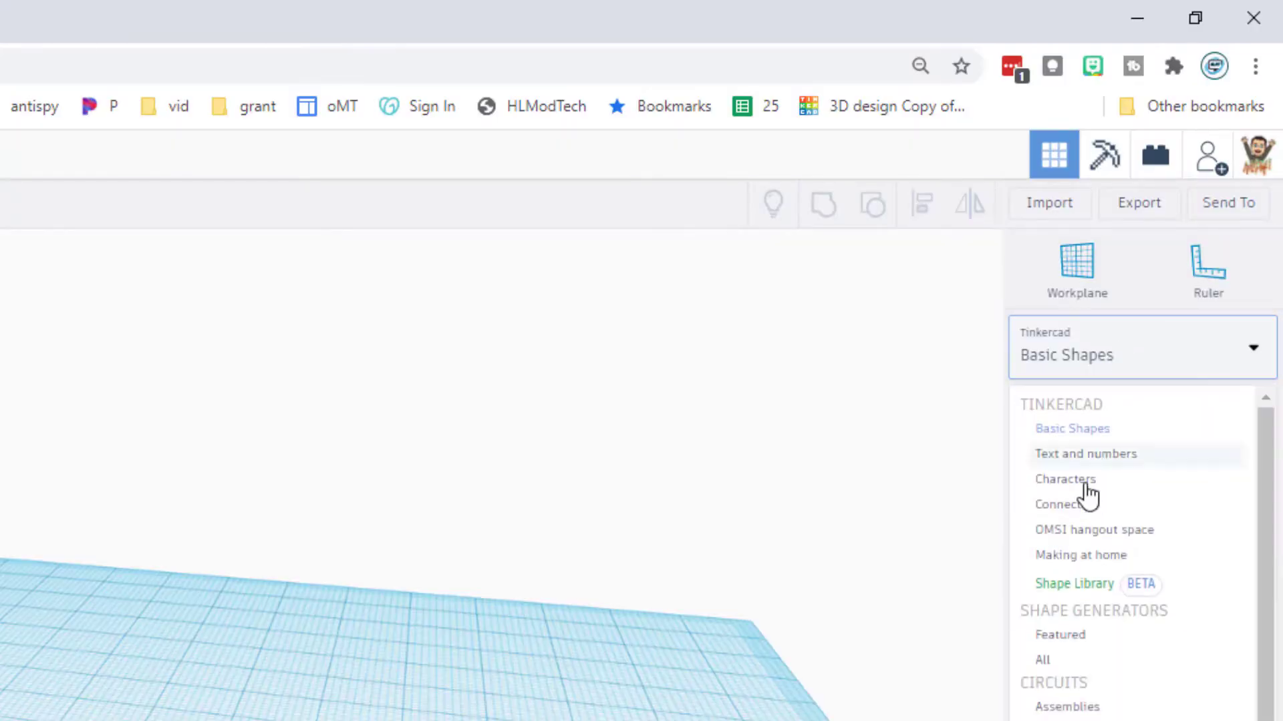
click(1045, 659)
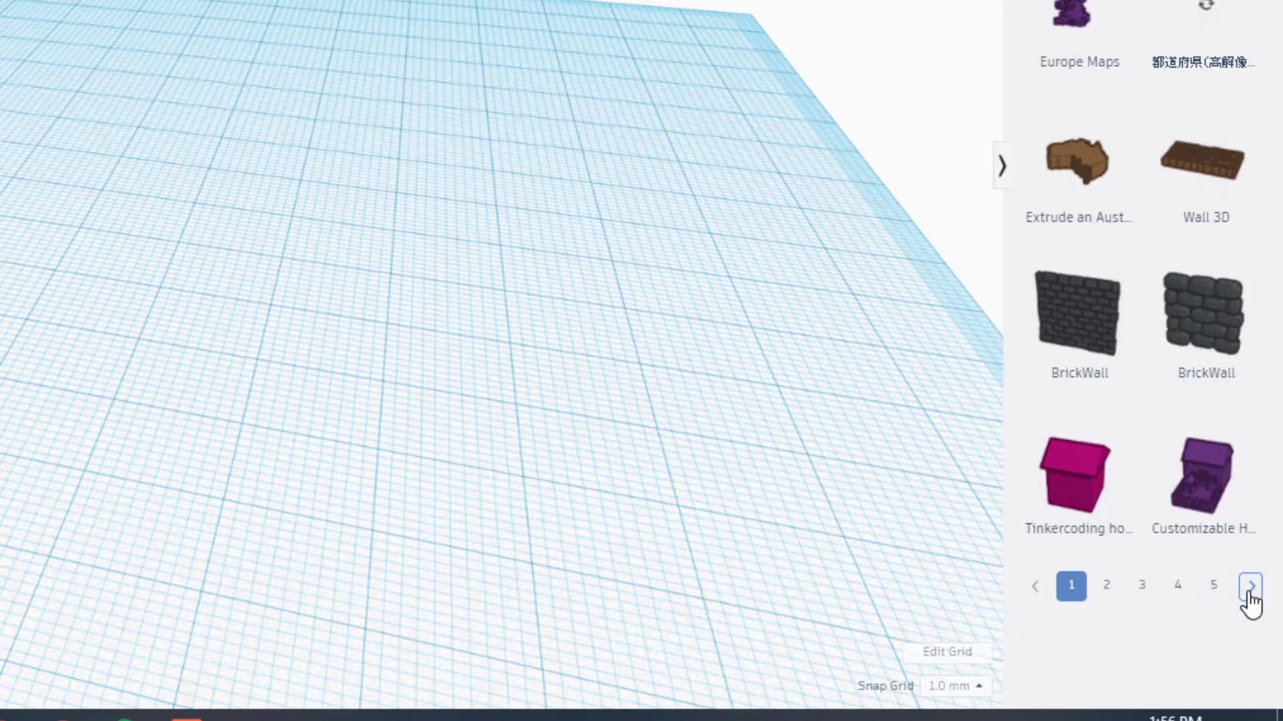
click(1249, 594)
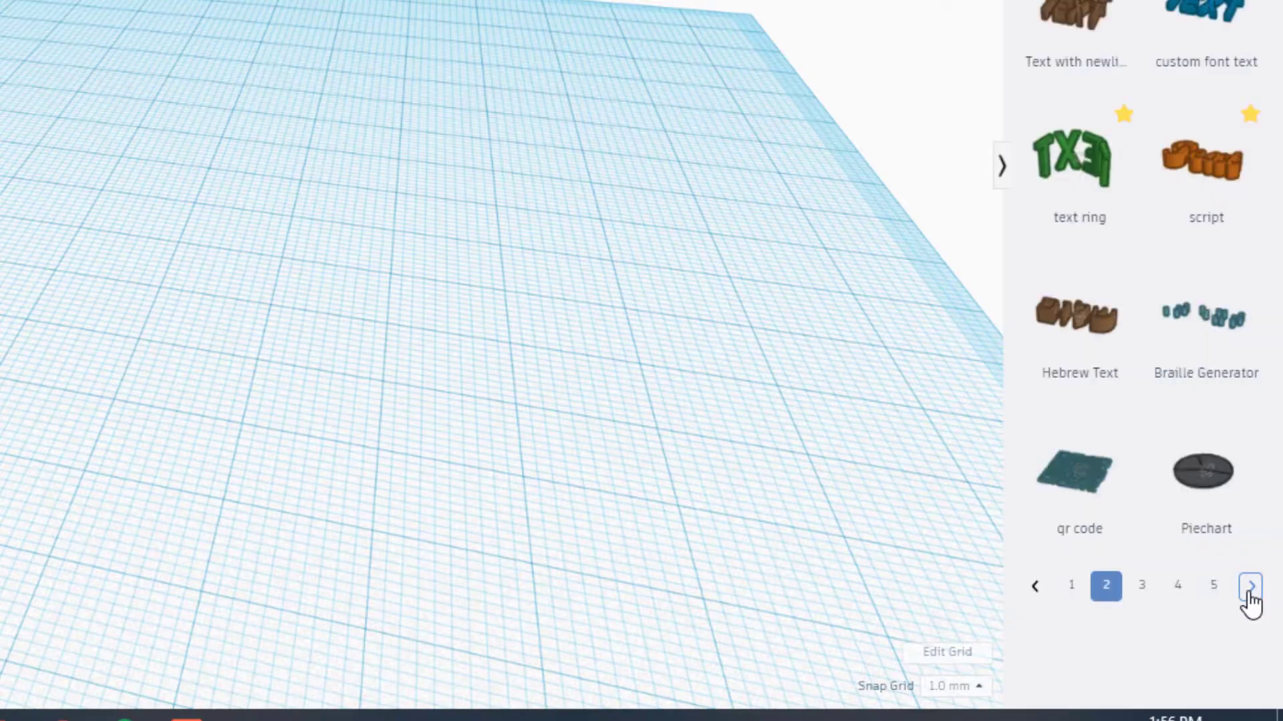
click(1248, 593)
click(1248, 594)
click(1215, 588)
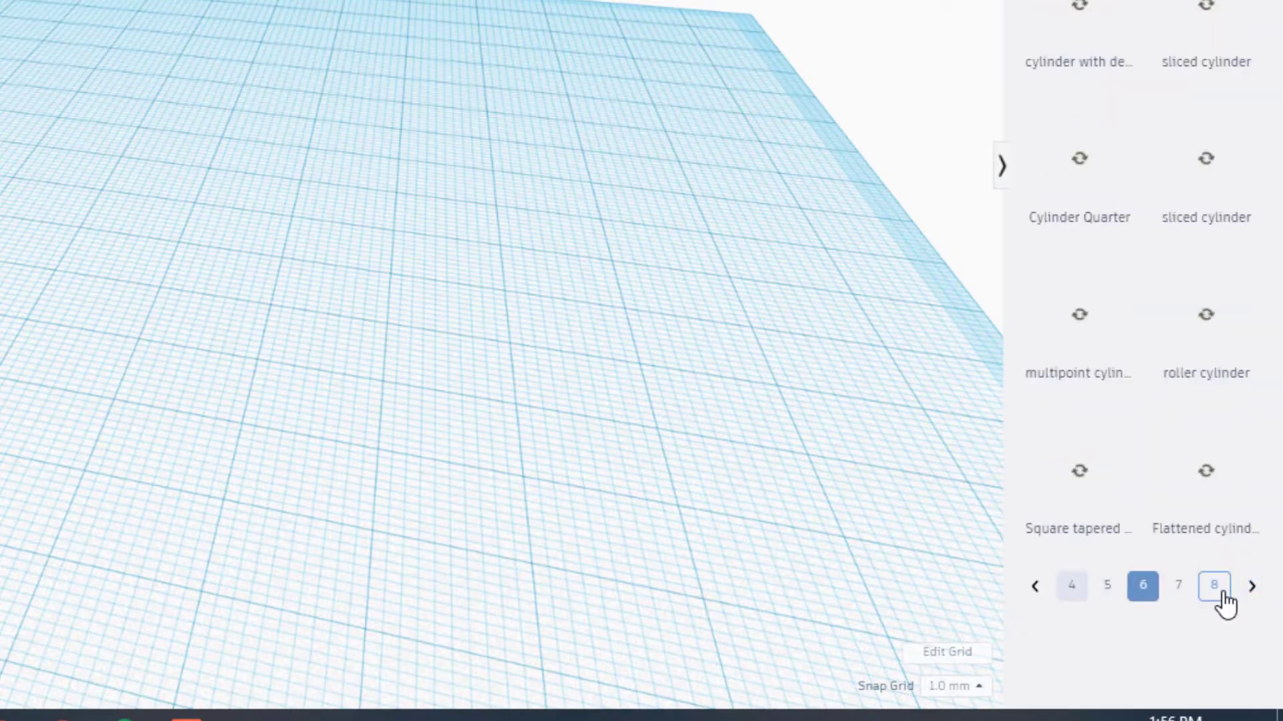
click(1250, 587)
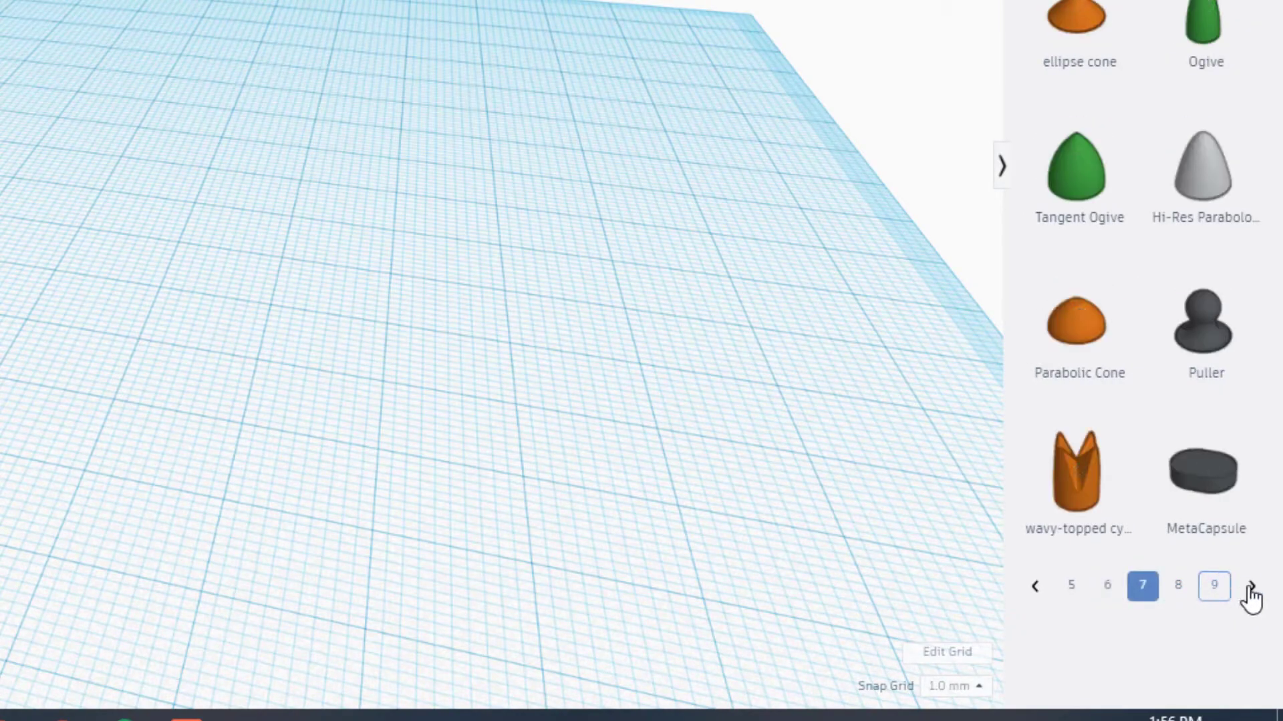
click(1249, 589)
click(1204, 596)
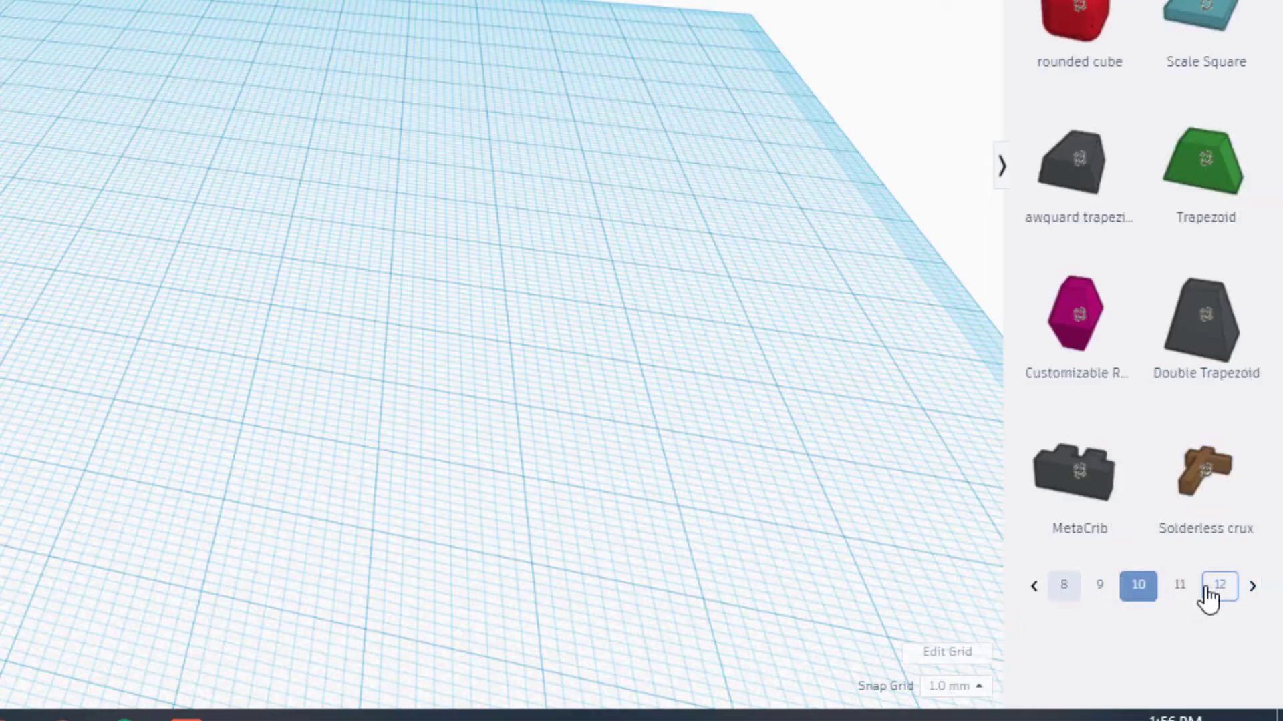
drag(1200, 167, 394, 294)
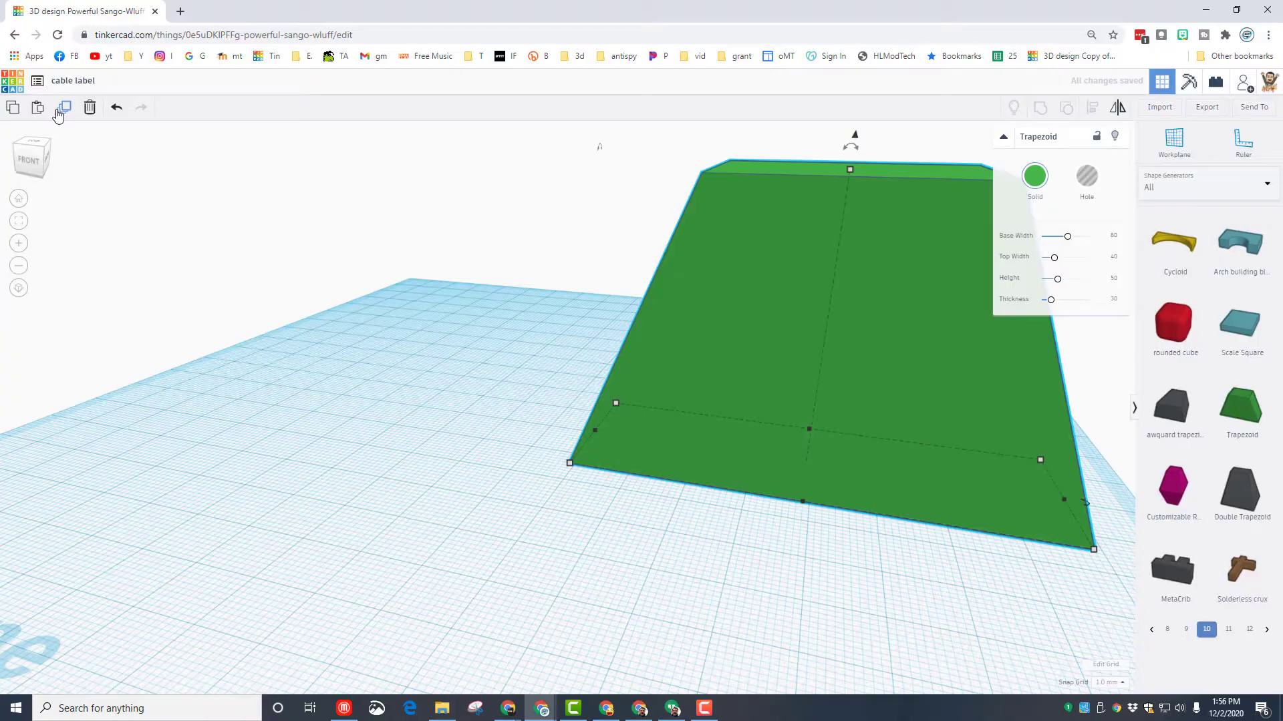
Duplicate the green trapezoid and move the copy beside the original.
click(58, 110)
drag(720, 335, 286, 292)
key(ctrl+0)
Recolor the original trapezoid blue so it differs from its green copy.
click(827, 410)
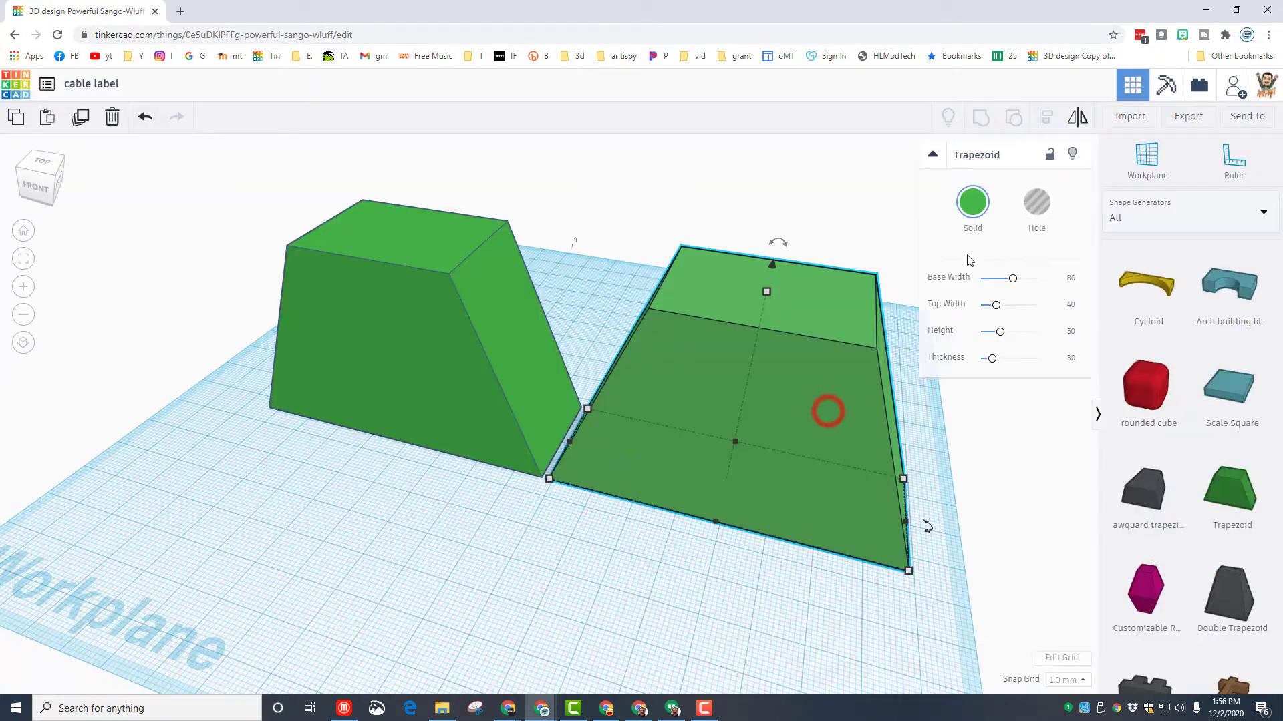
click(972, 202)
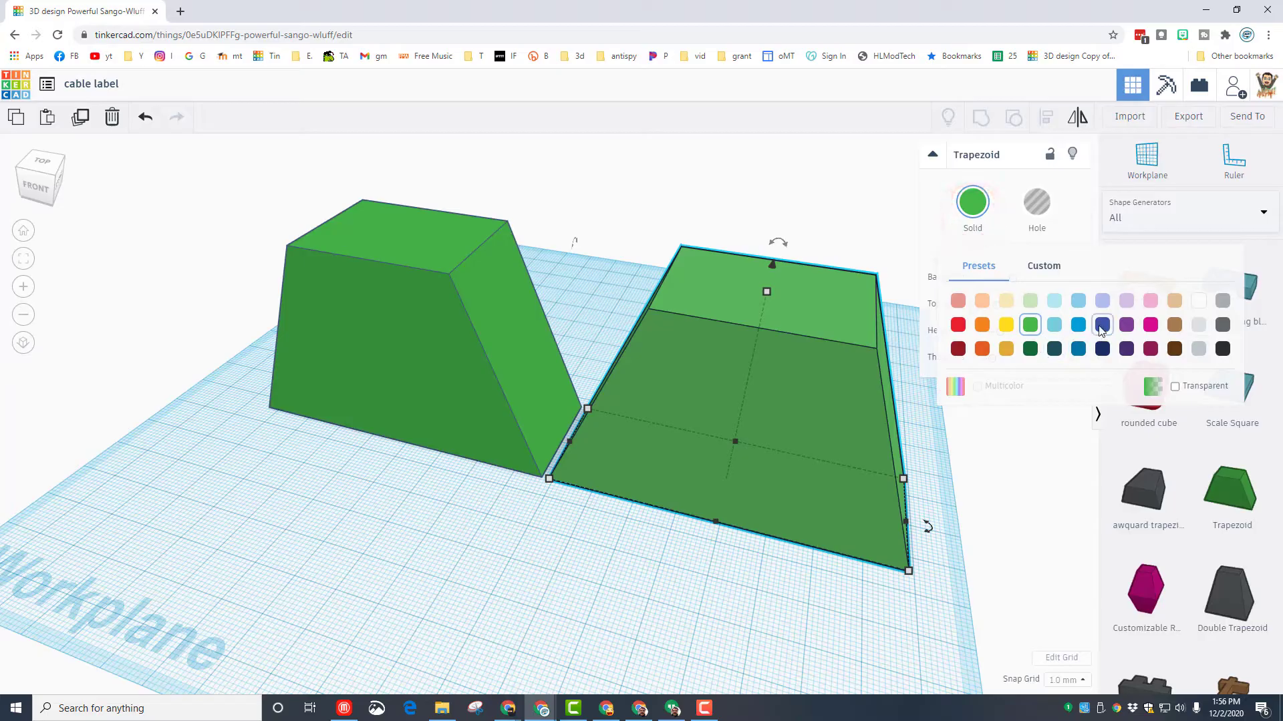
click(1079, 325)
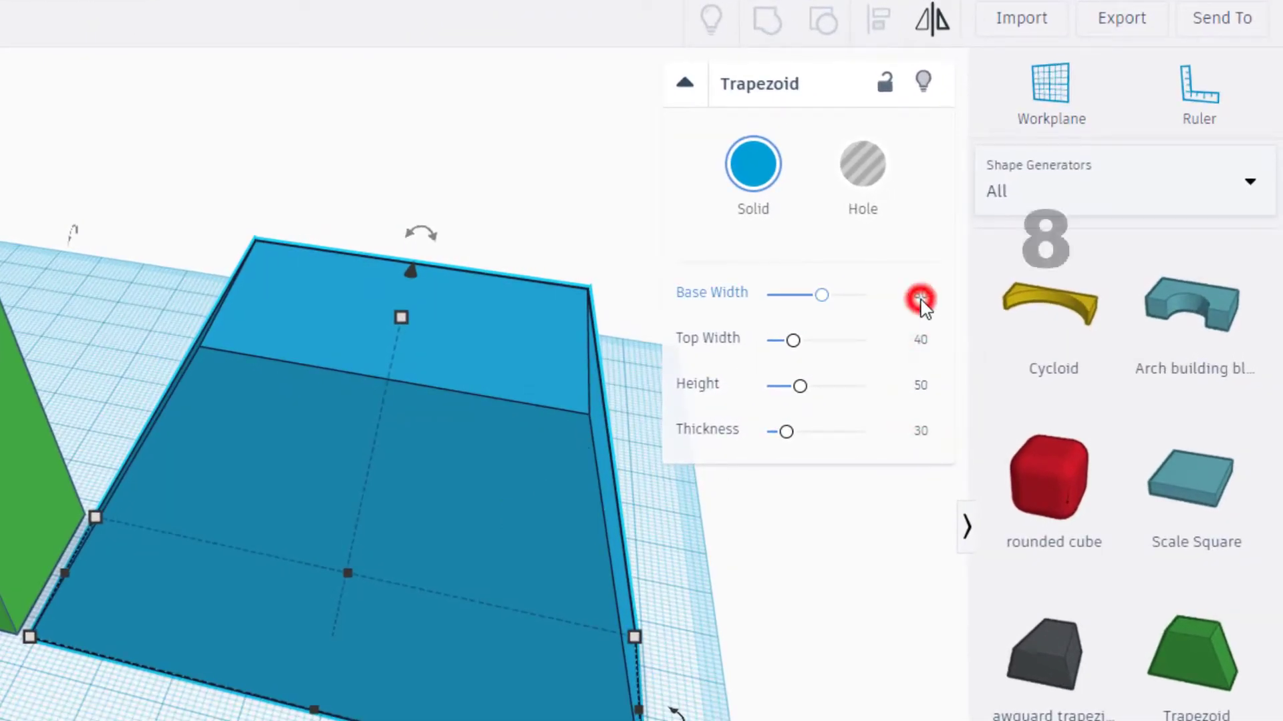
Set the blue trapezoid's Base Width to 8, Top Width to 12, Height to 5 and Thickness to 30.
click(920, 300)
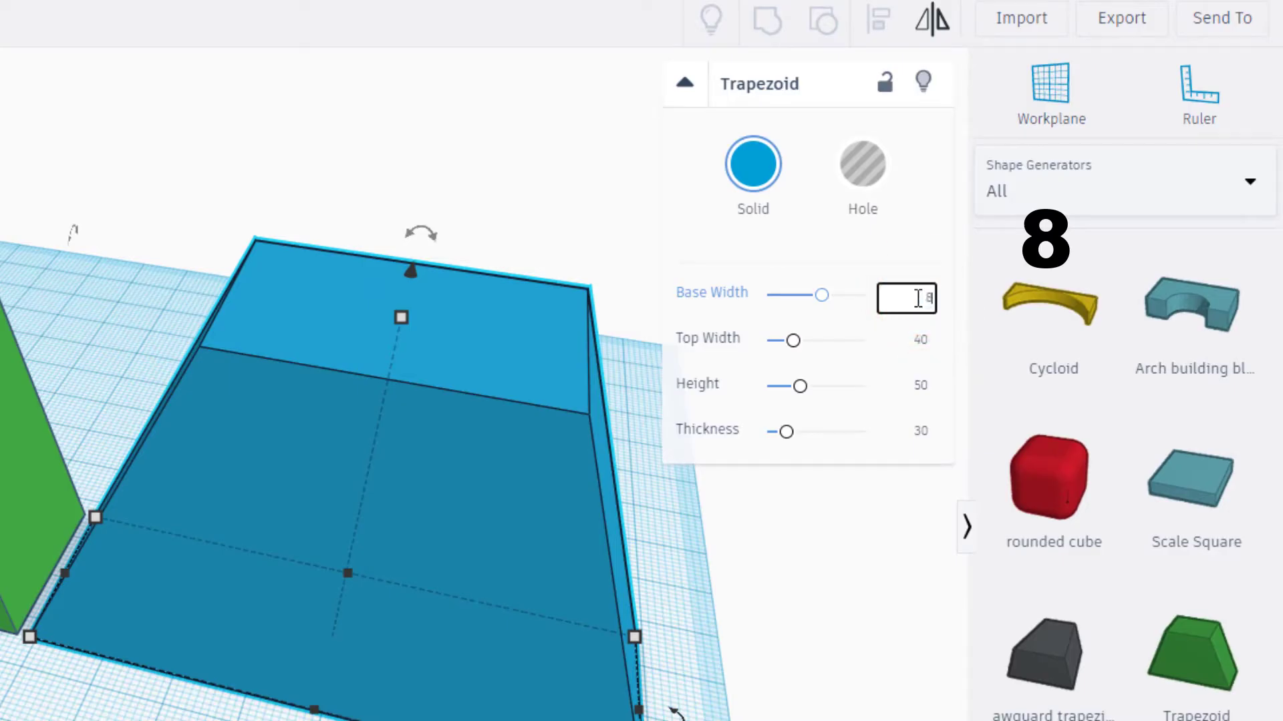
key(Return)
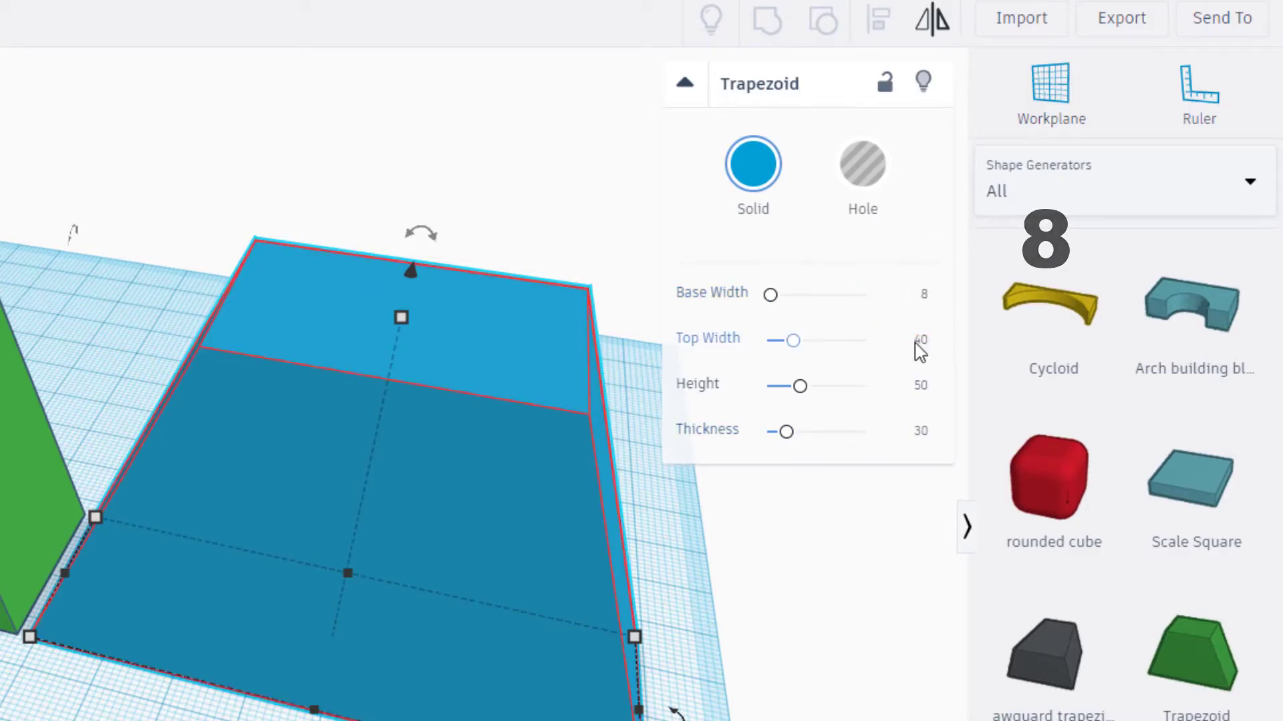
text(12)
key(Return)
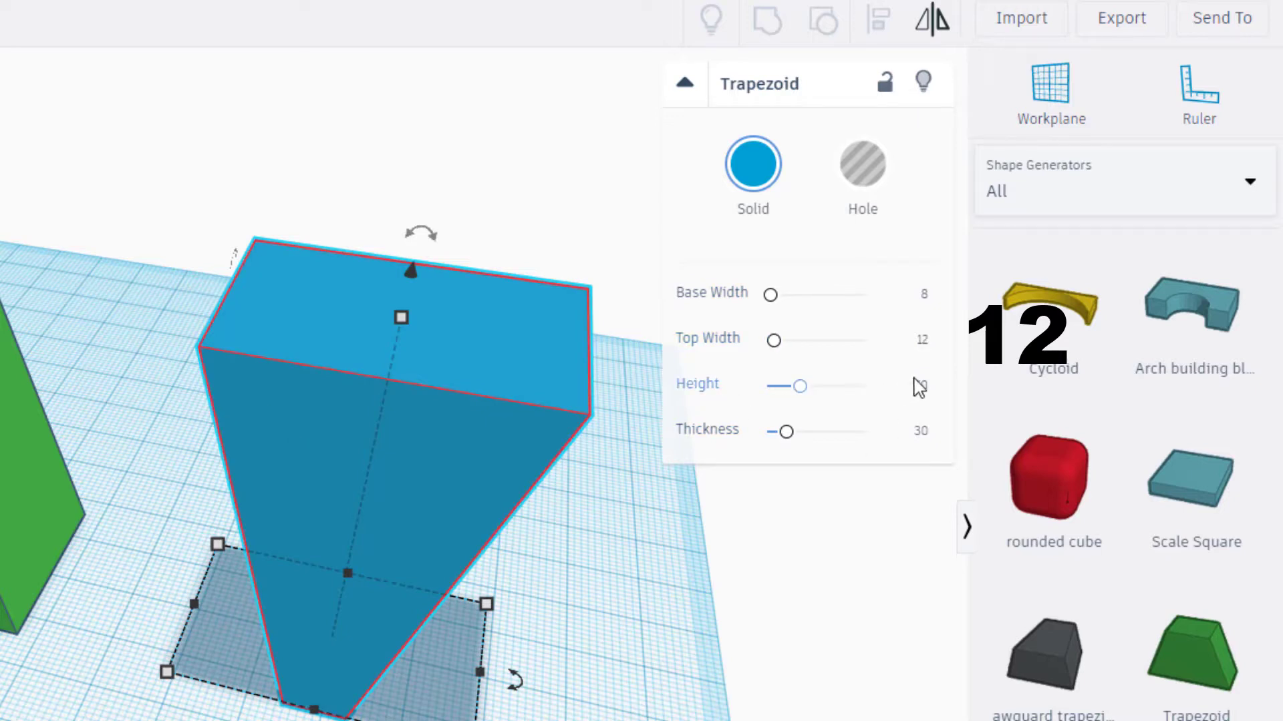
text(5)
key(Return)
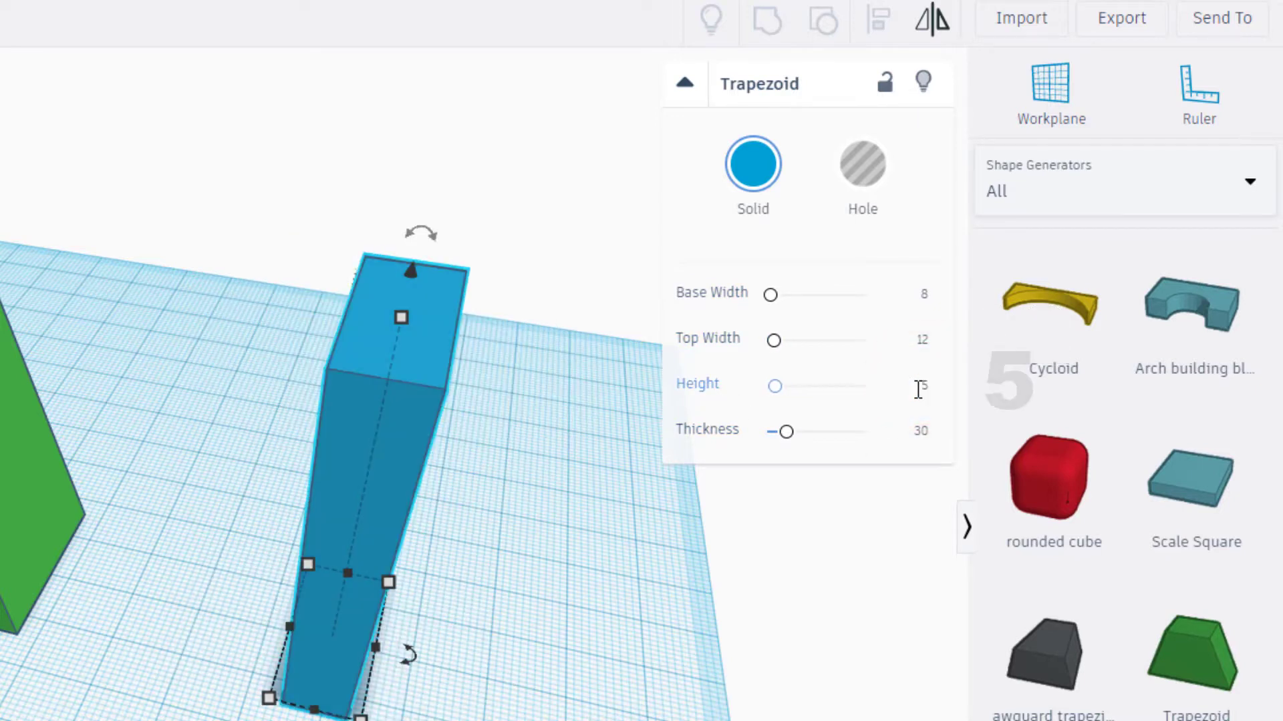
click(921, 430)
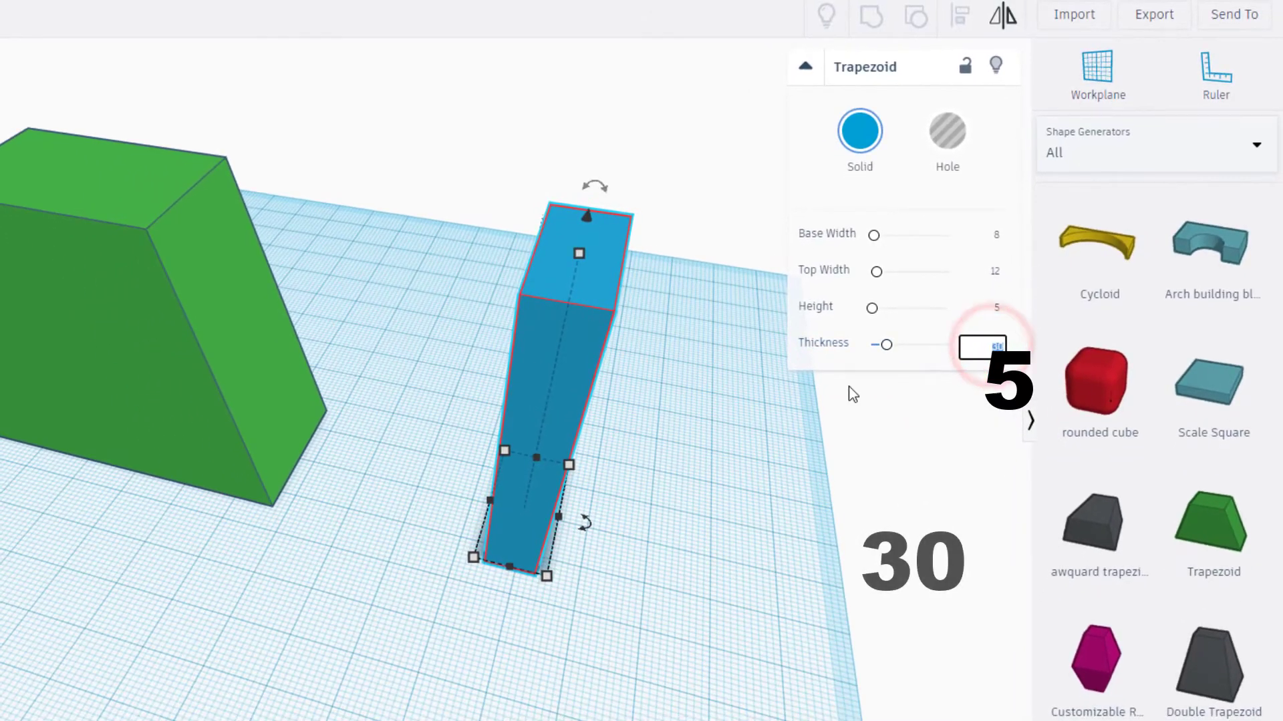
key(Return)
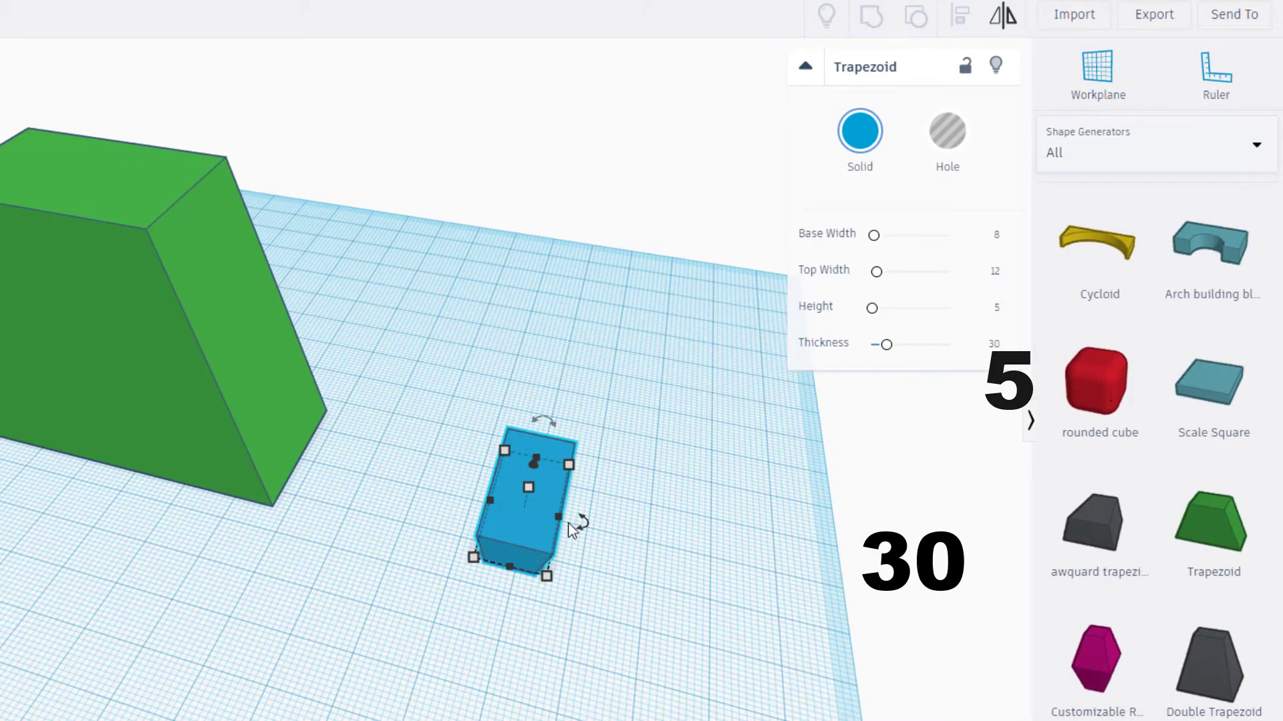
Move the small blue trapezoid to the front of the workplane and shift the large green one into its place.
drag(519, 523, 40, 638)
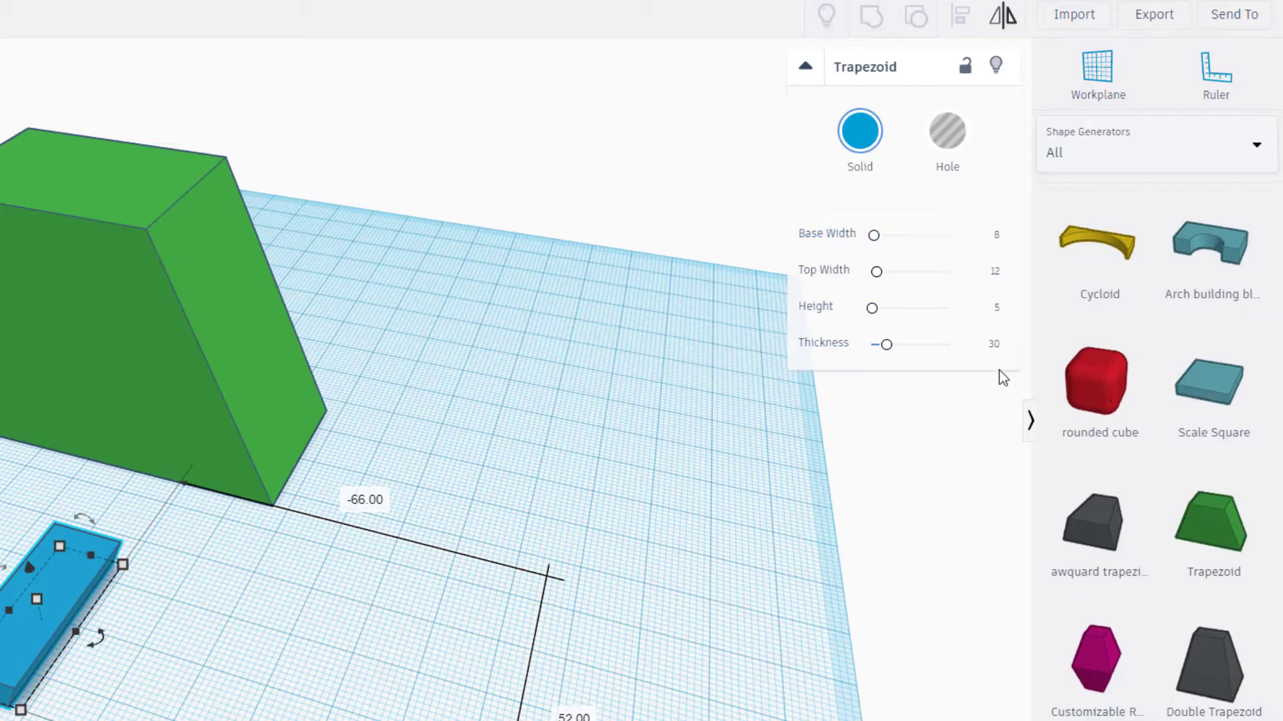
click(195, 378)
drag(122, 354, 610, 409)
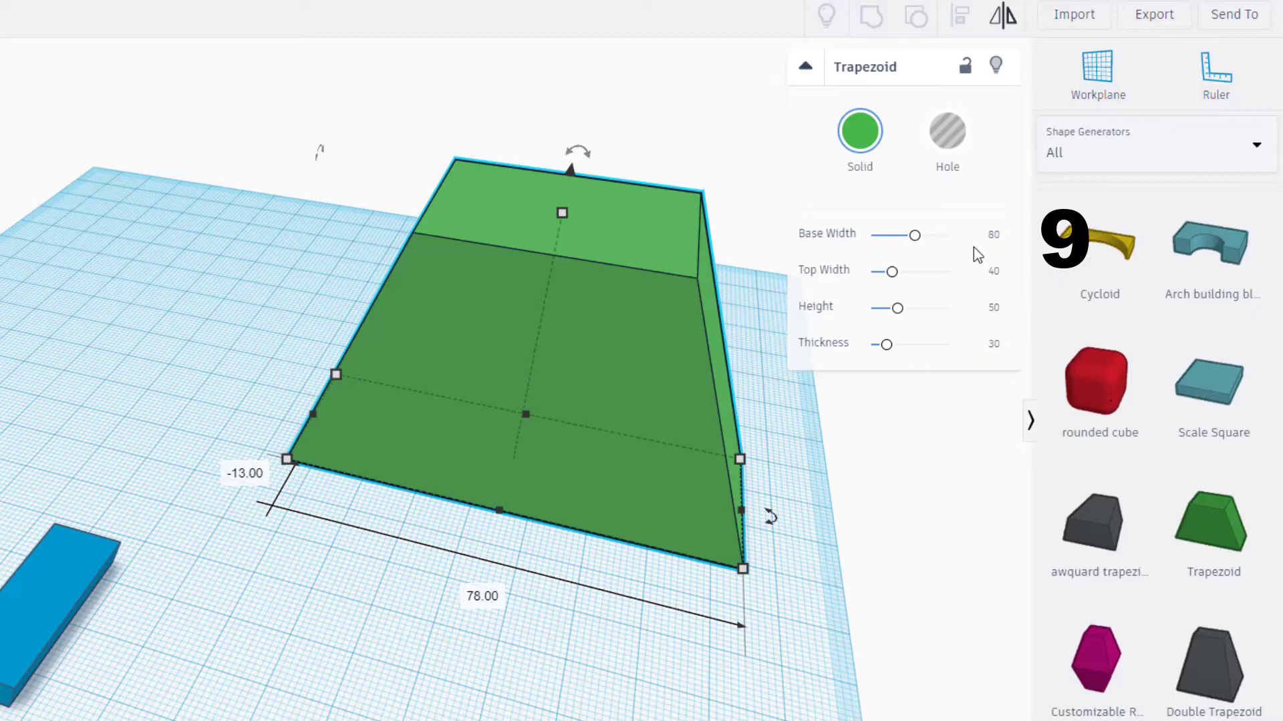
Set the green trapezoid's Base Width to 9, Top Width to 13 and Height to 5.
click(995, 235)
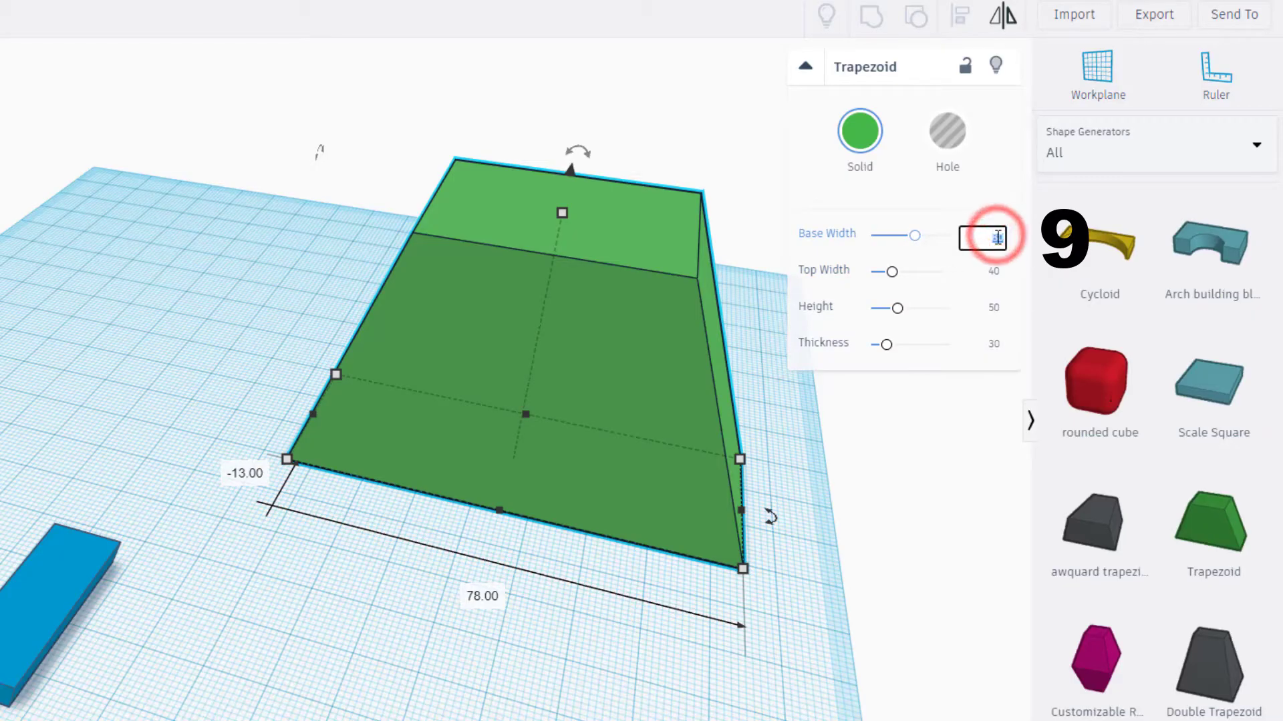
text(9)
key(Return)
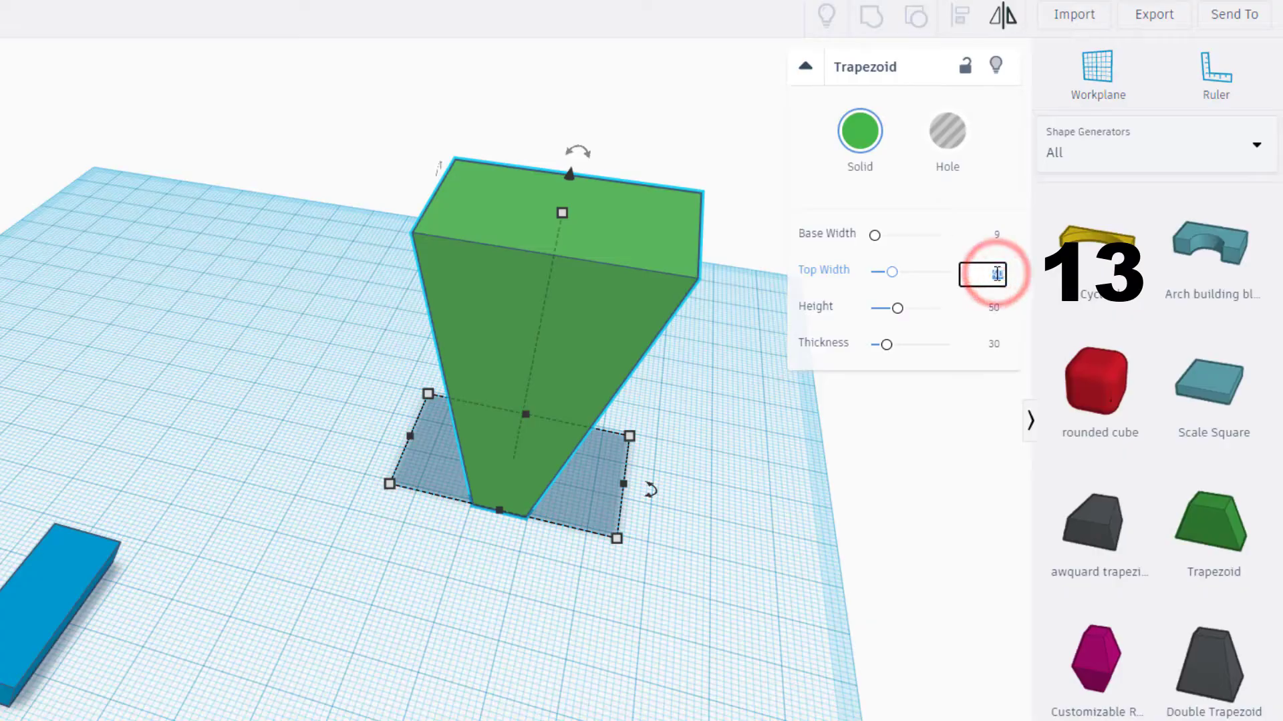
text(13)
key(Return)
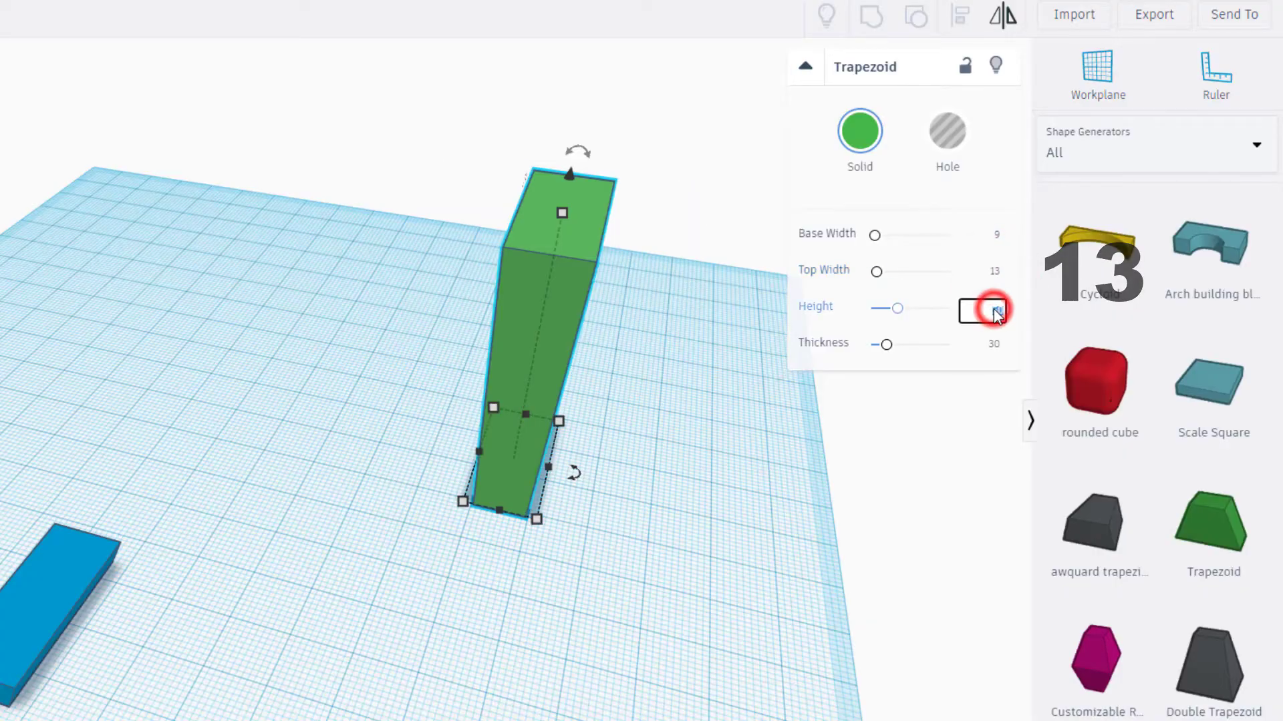
text(5)
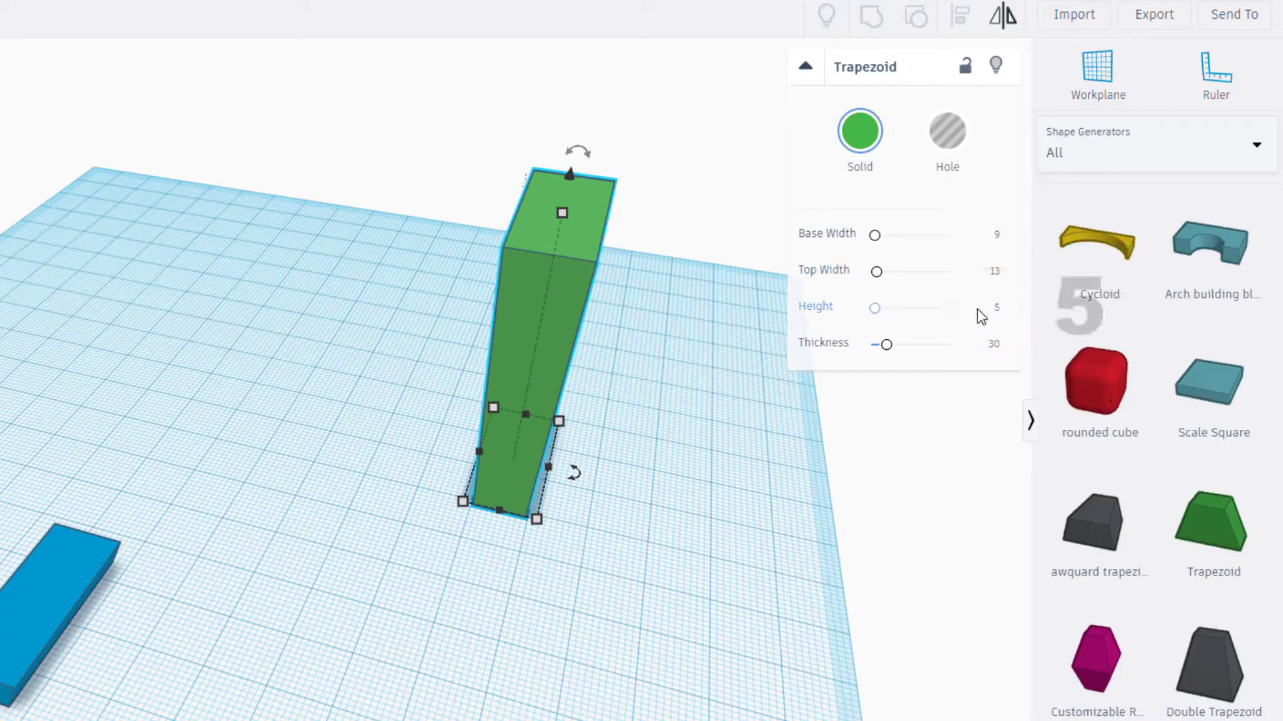
click(630, 572)
Move the green trapezoid about 26.5 mm towards the blue one, and shift the blue one about 9 mm.
drag(530, 447, 388, 438)
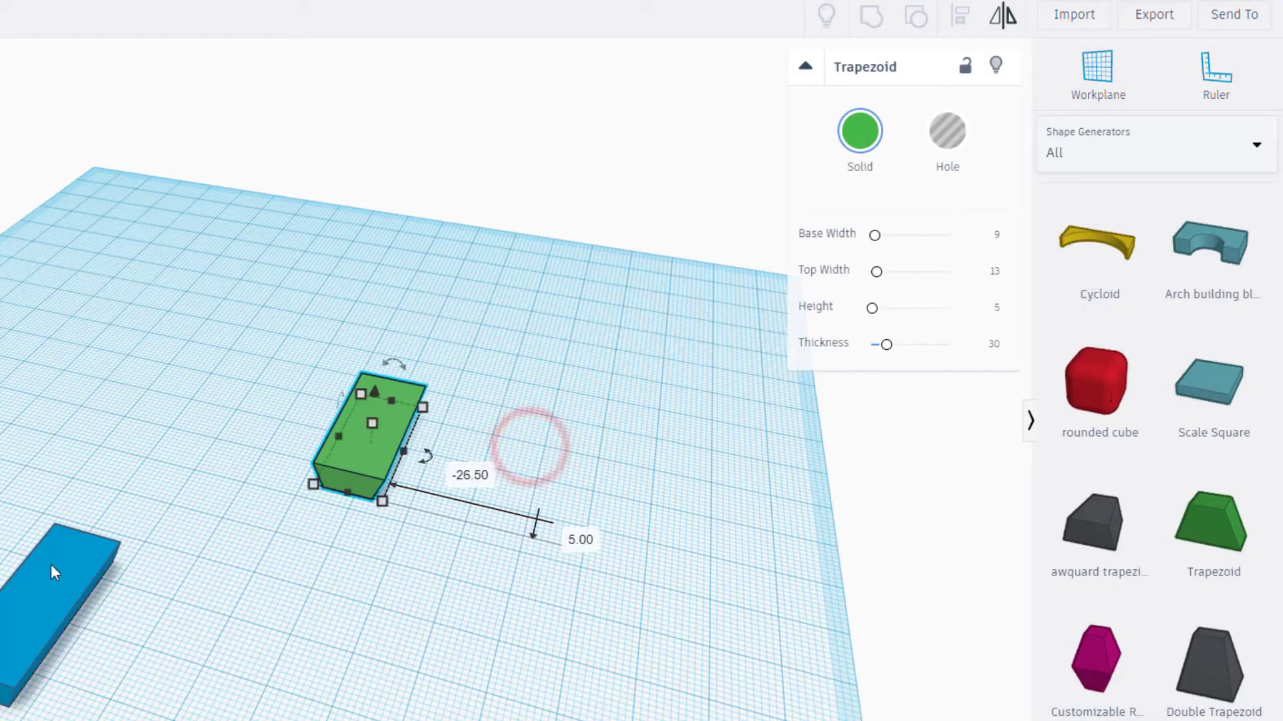
right_drag(346, 523, 374, 541)
drag(133, 612, 137, 573)
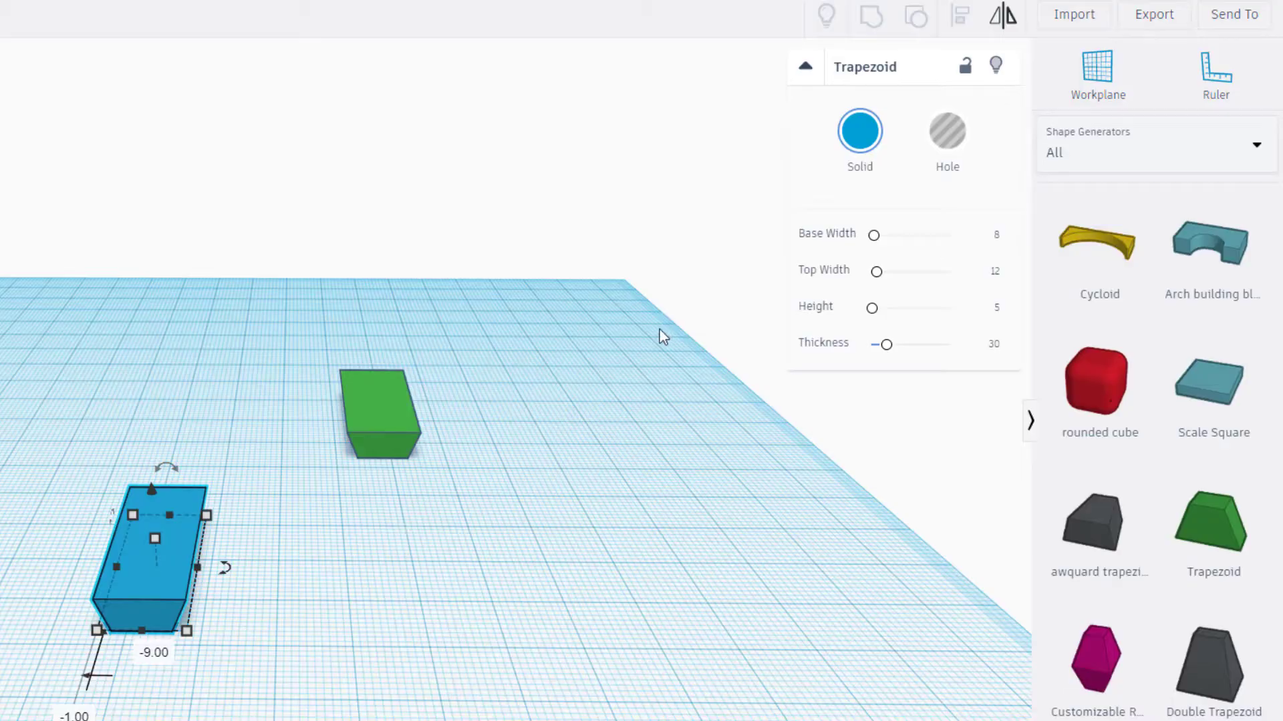
Show the Basic Shapes collection and set a temporary workplane on the green trapezoid's front end face.
click(1124, 146)
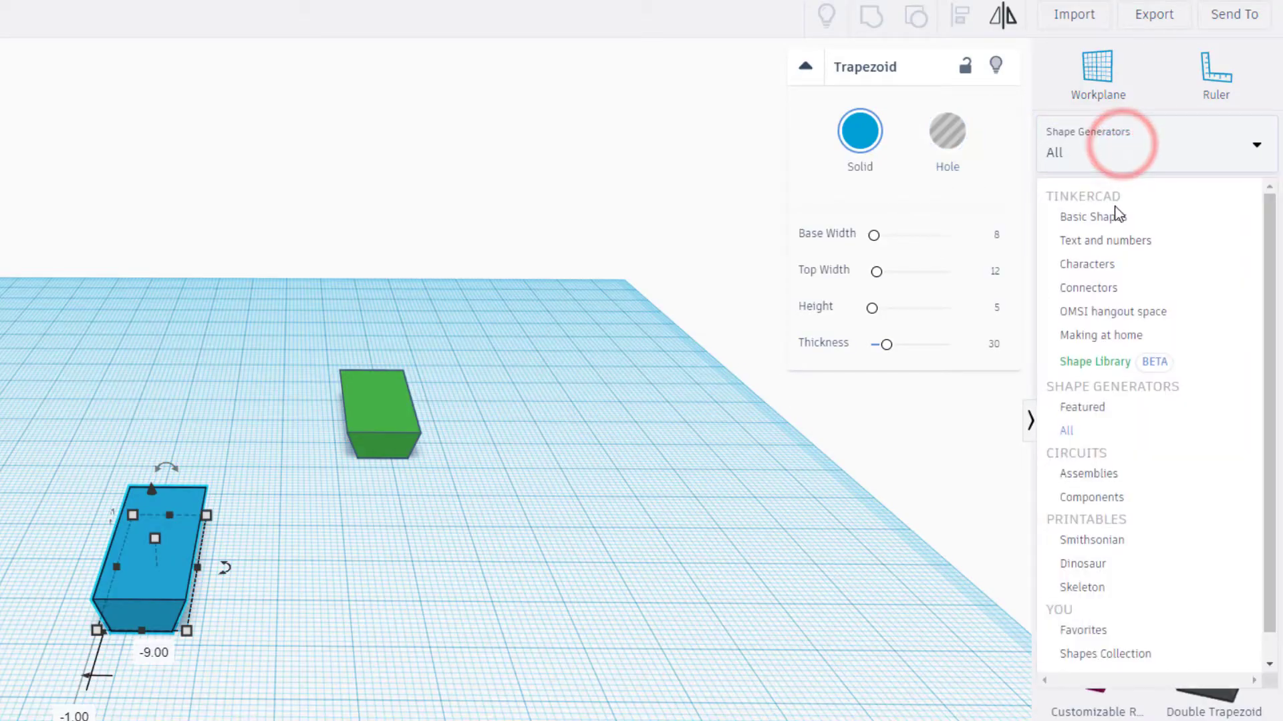
click(1105, 221)
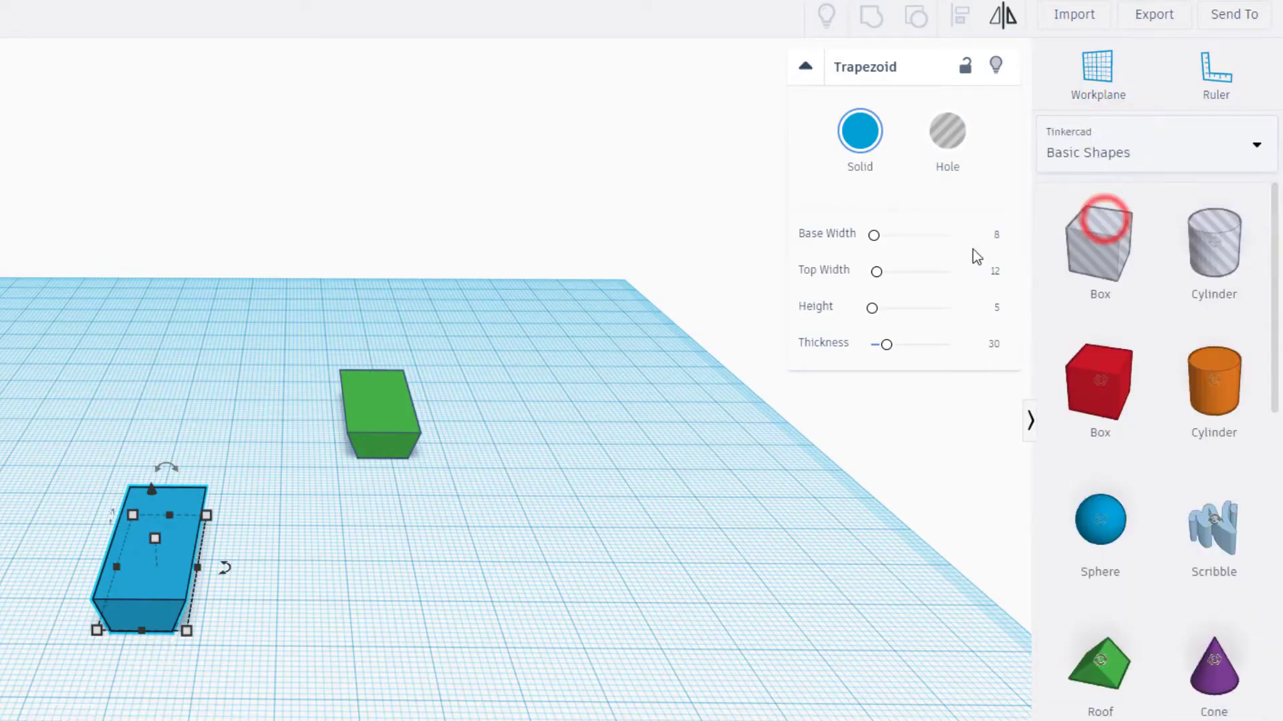
click(1095, 74)
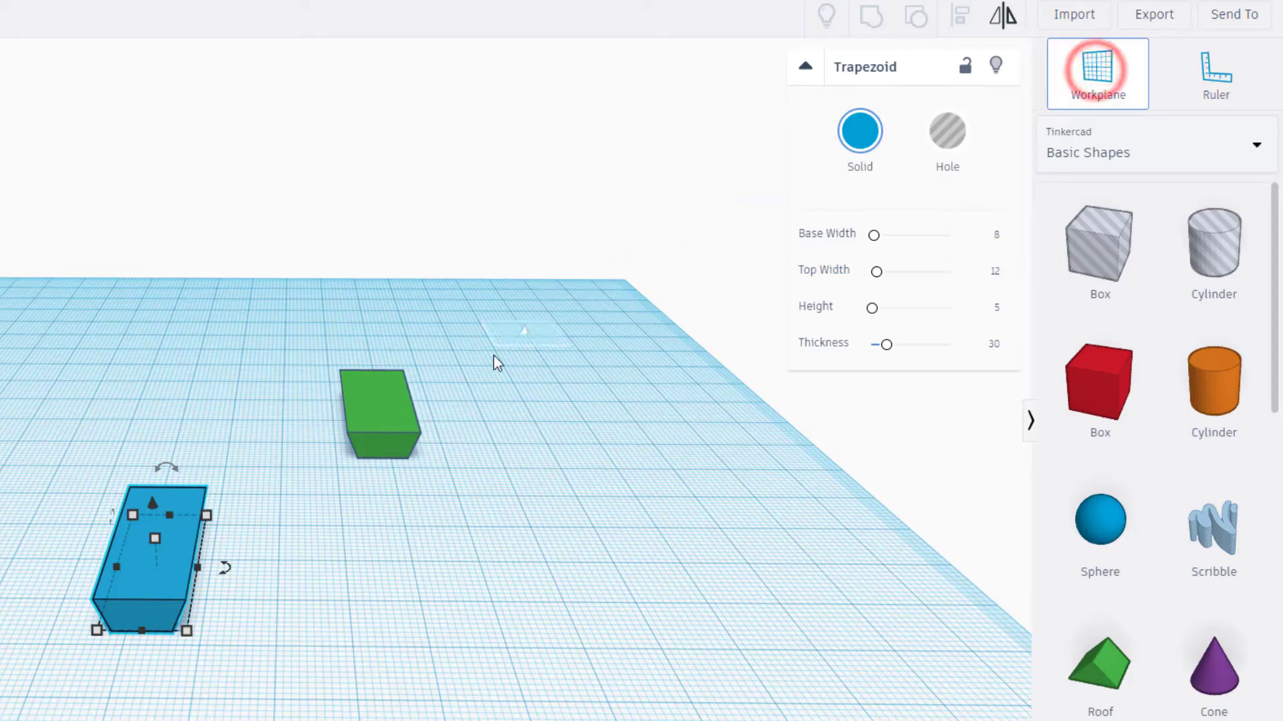
click(379, 442)
Place a solid cylinder at the green trapezoid, scale it proportionally to 6 mm in diameter and set its Sides to 64.
click(1214, 380)
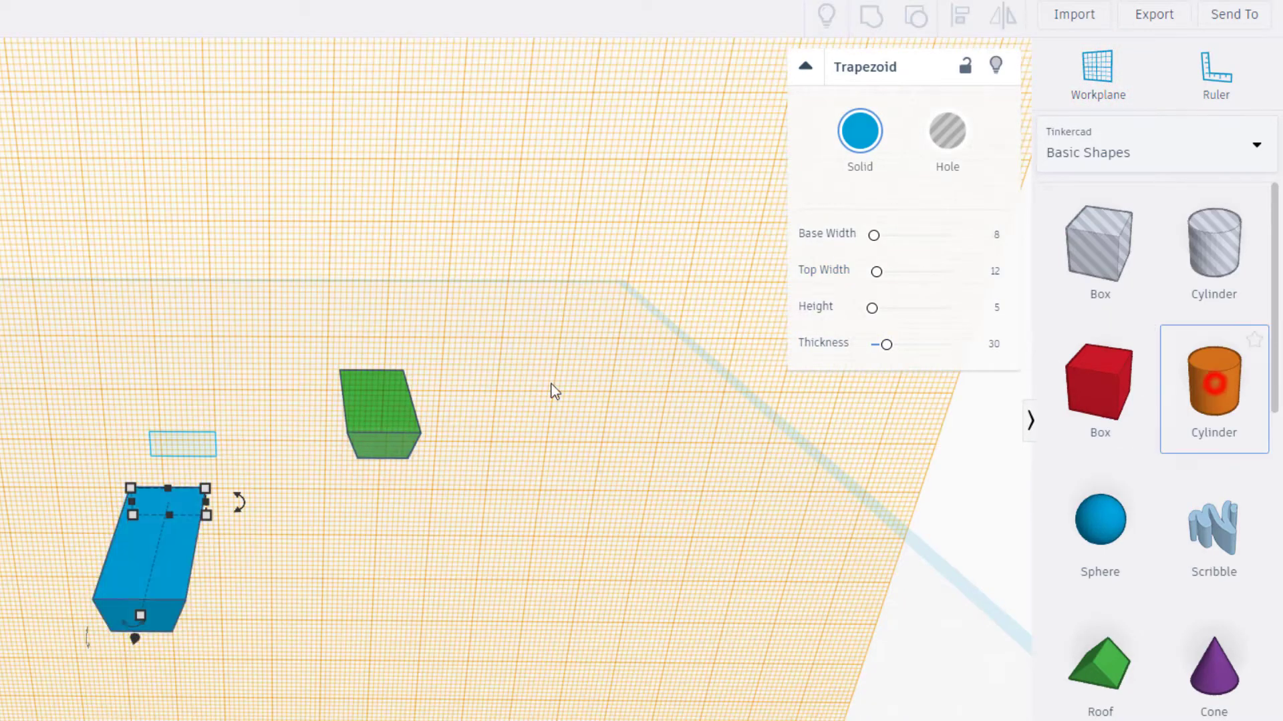
click(393, 374)
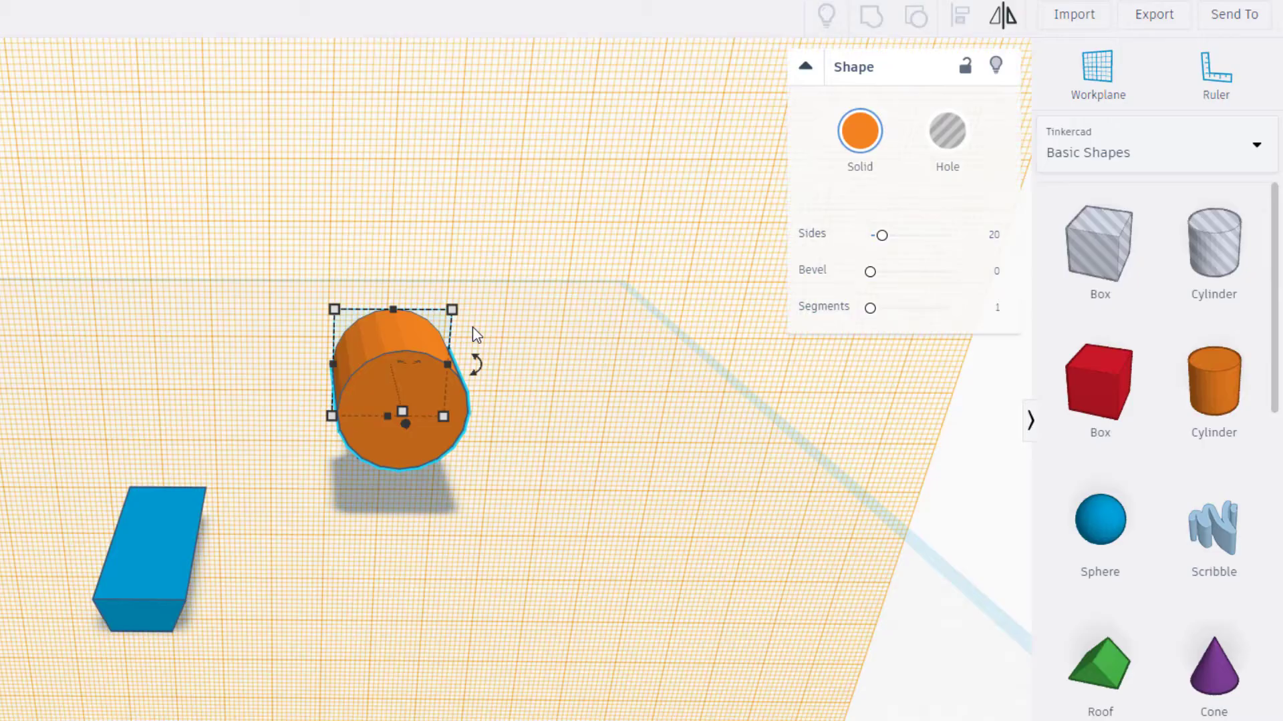
drag(452, 310, 377, 382)
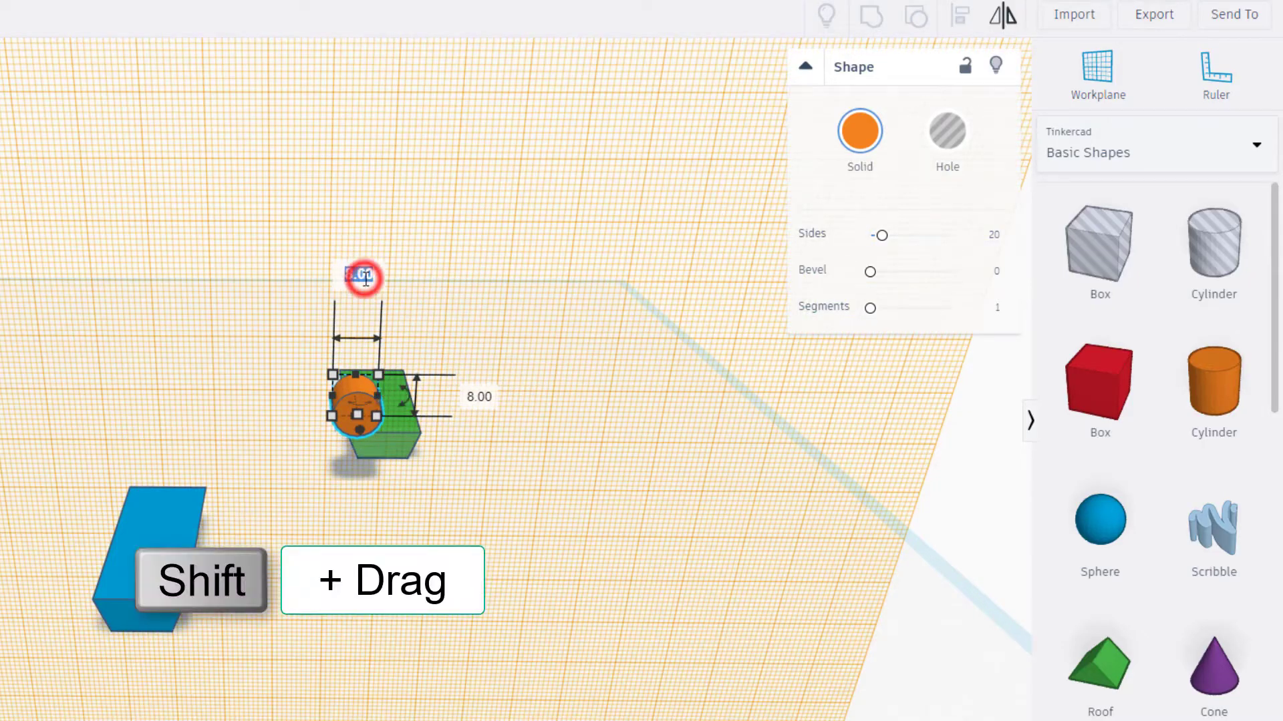
text(6)
key(Return)
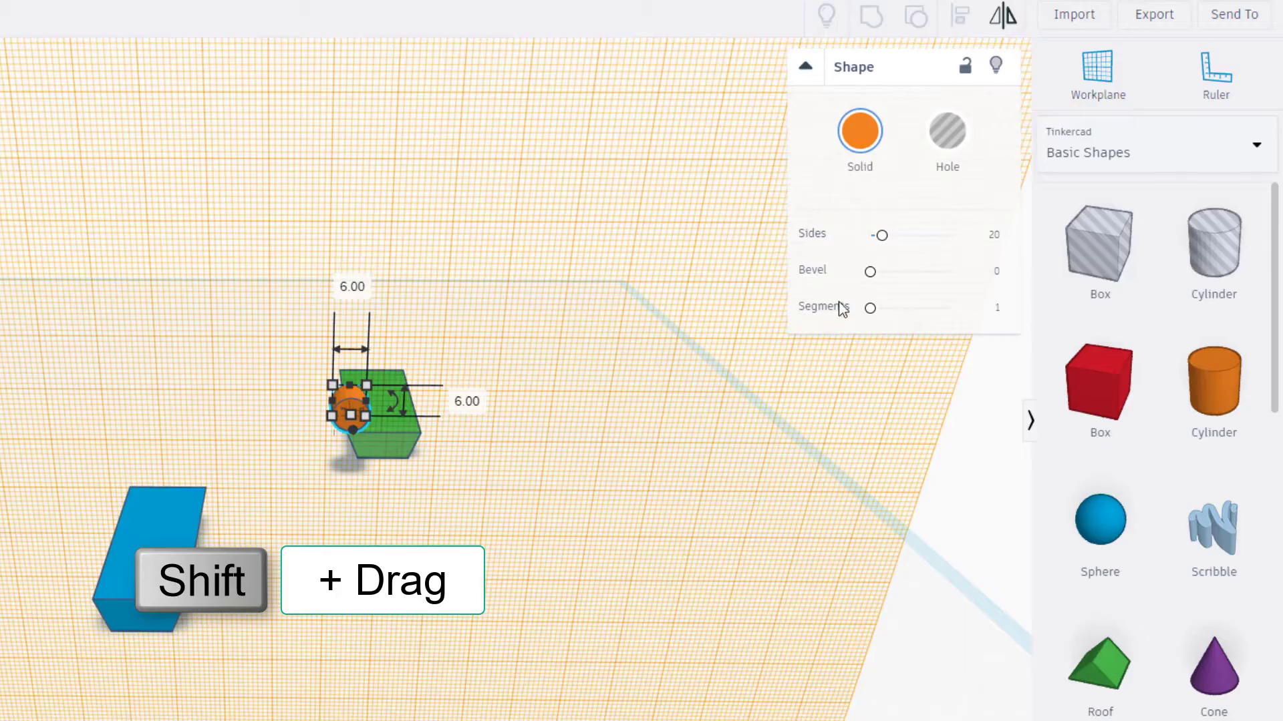
drag(912, 248, 988, 241)
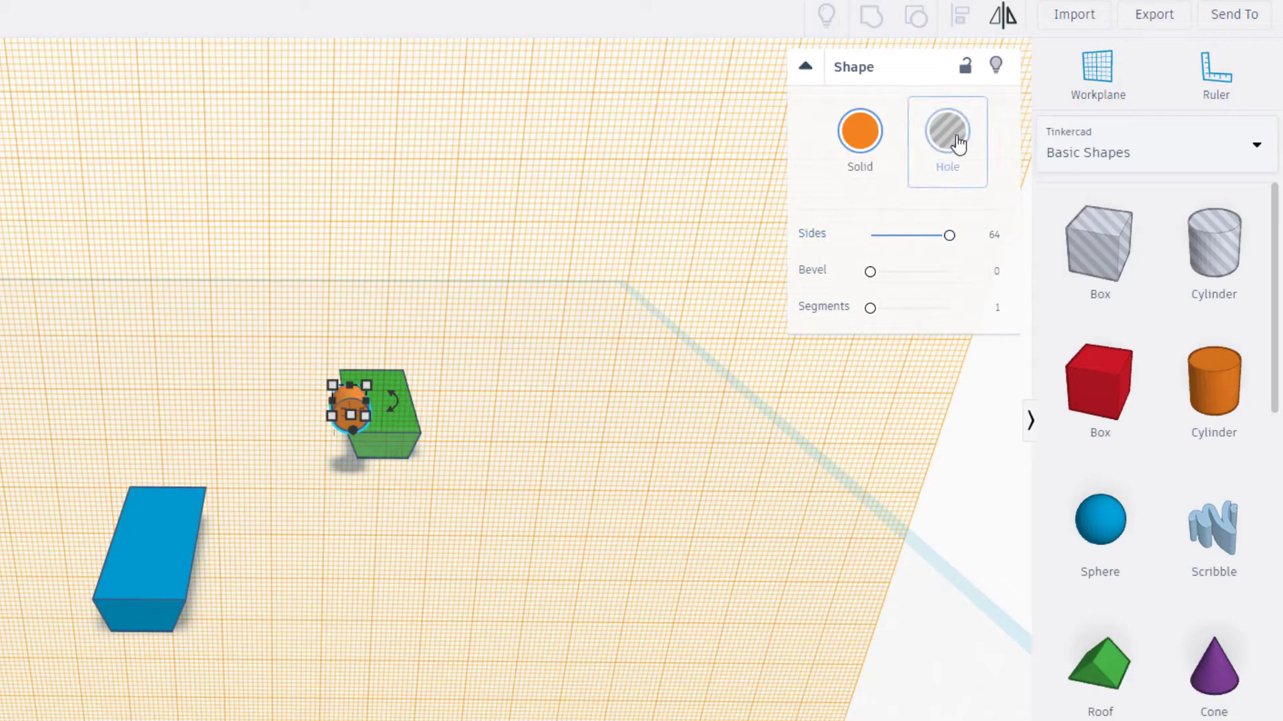
Turn the cylinder at the green trapezoid into a hole and return the workplane to the base grid.
right_drag(456, 466, 142, 456)
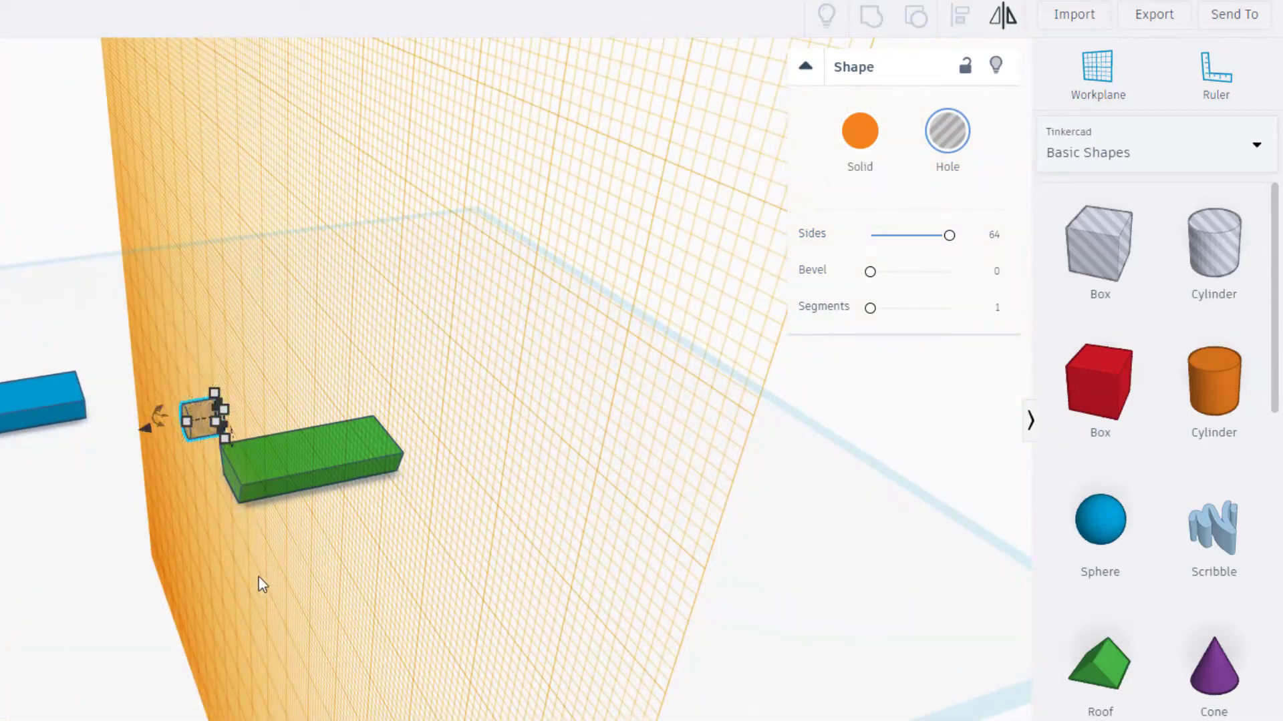
click(1099, 74)
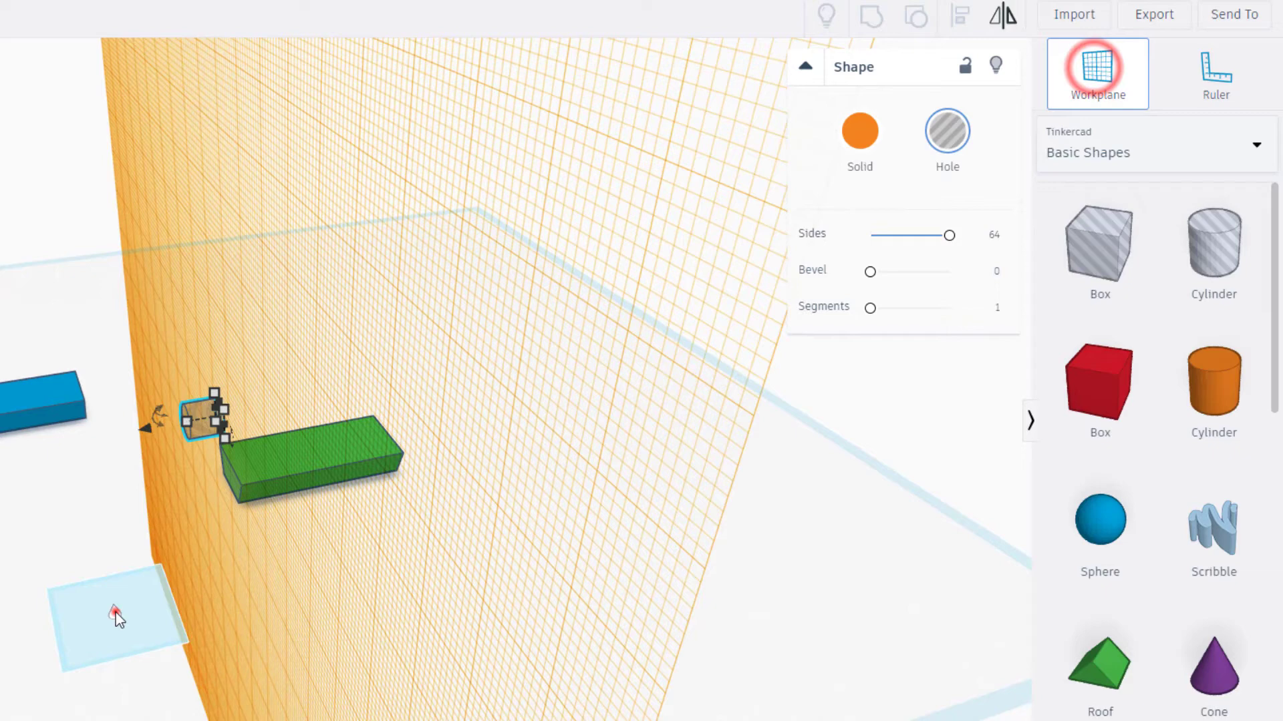
click(115, 612)
Stretch the cylinder hole to about 43 mm long so it runs past both ends of the green trapezoid.
drag(189, 443, 224, 456)
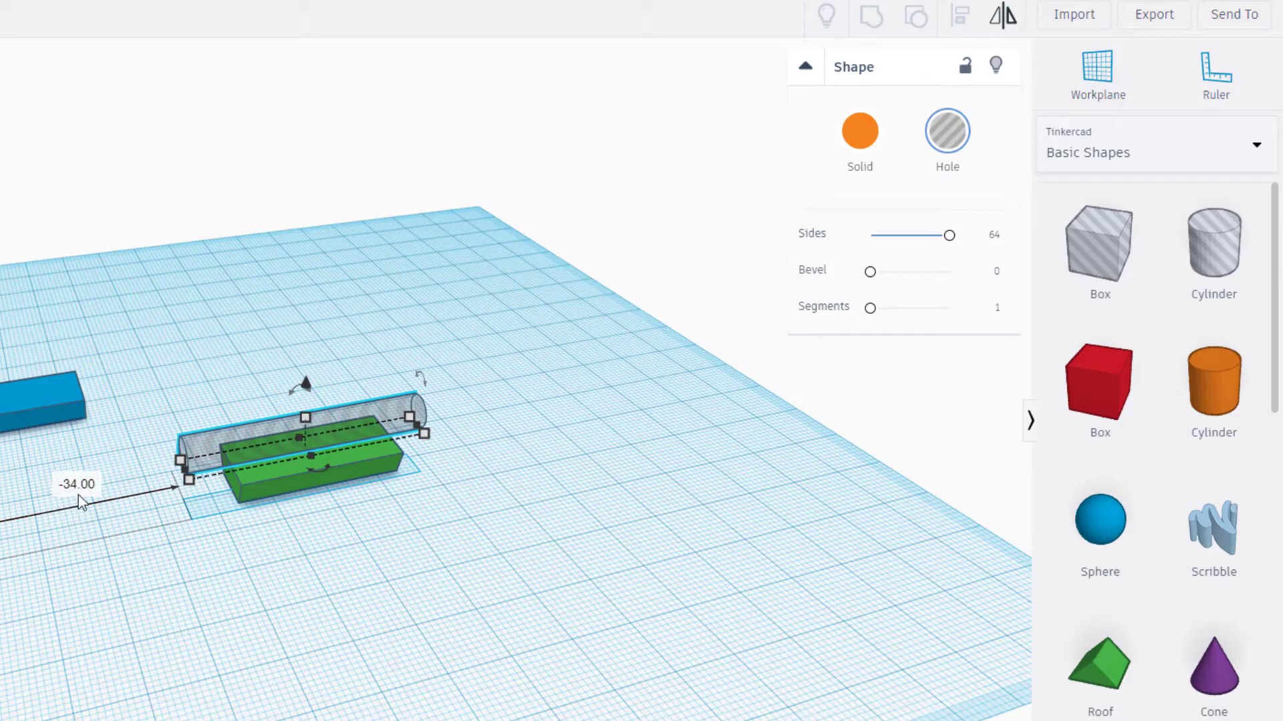
right_drag(61, 573, 260, 601)
click(261, 601)
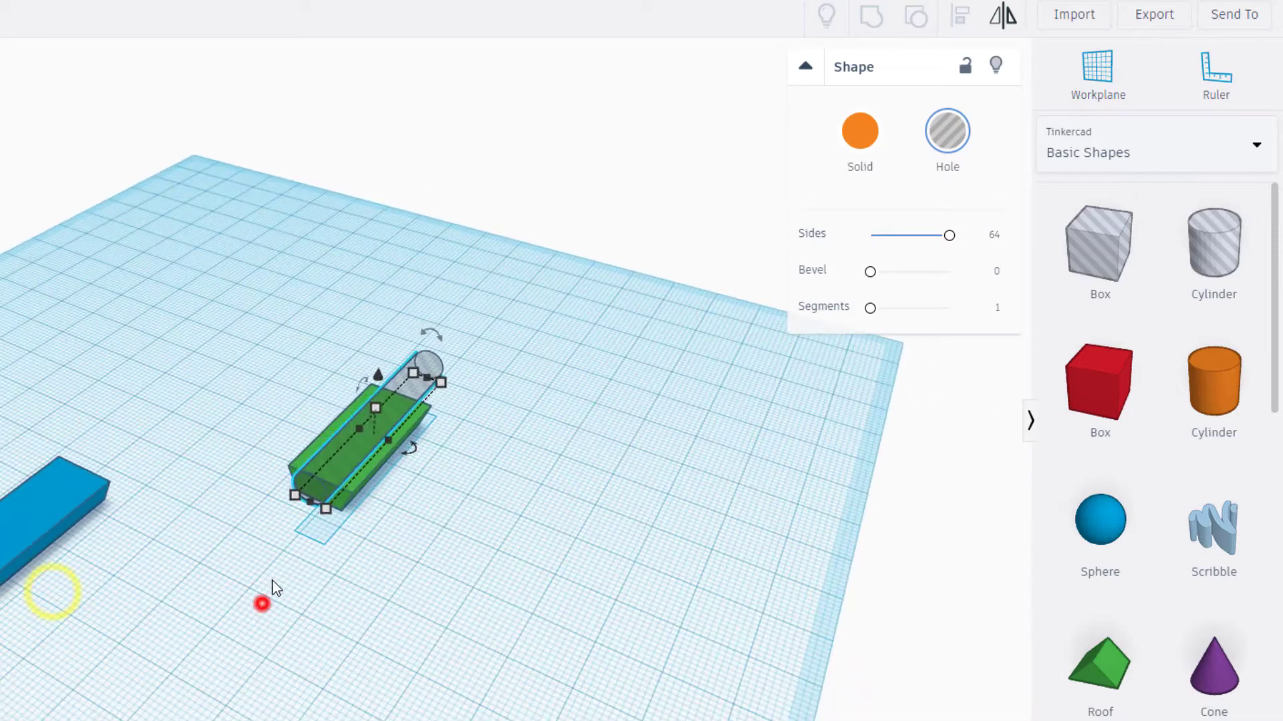
click(289, 494)
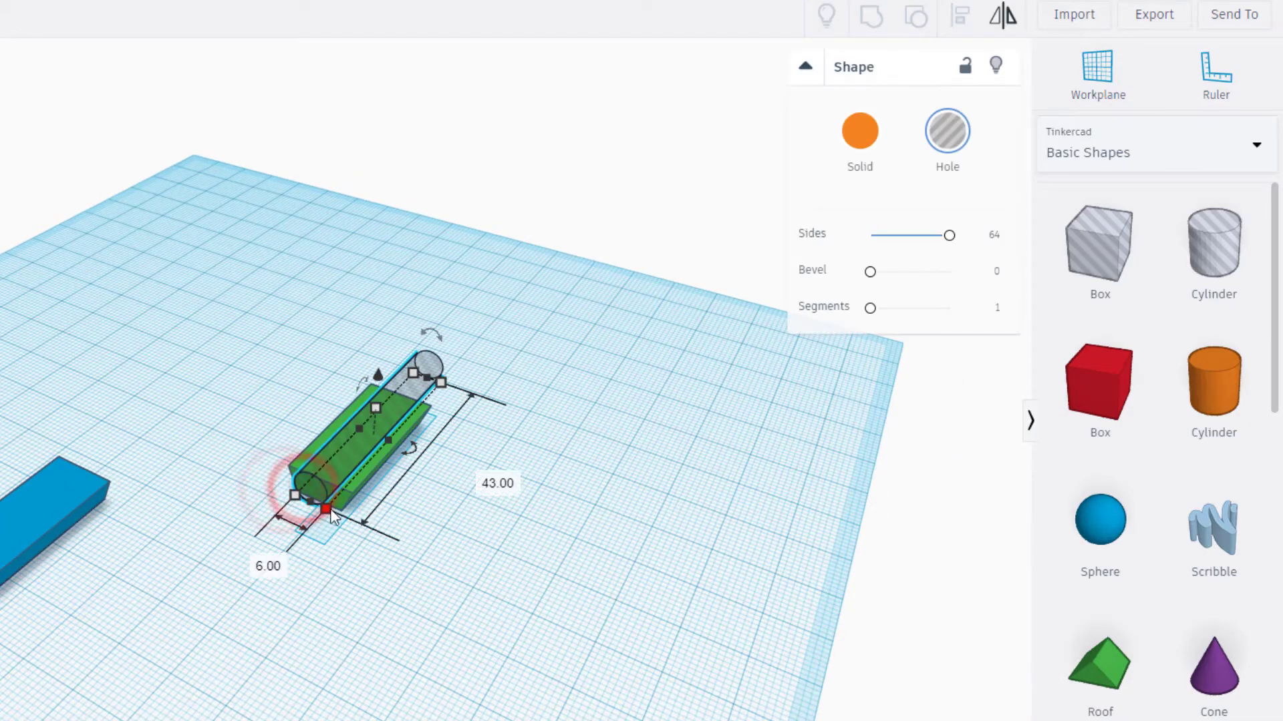
click(214, 477)
Align the cylinder hole and the green trapezoid, centred across the width and level at their undersides.
drag(242, 373, 379, 553)
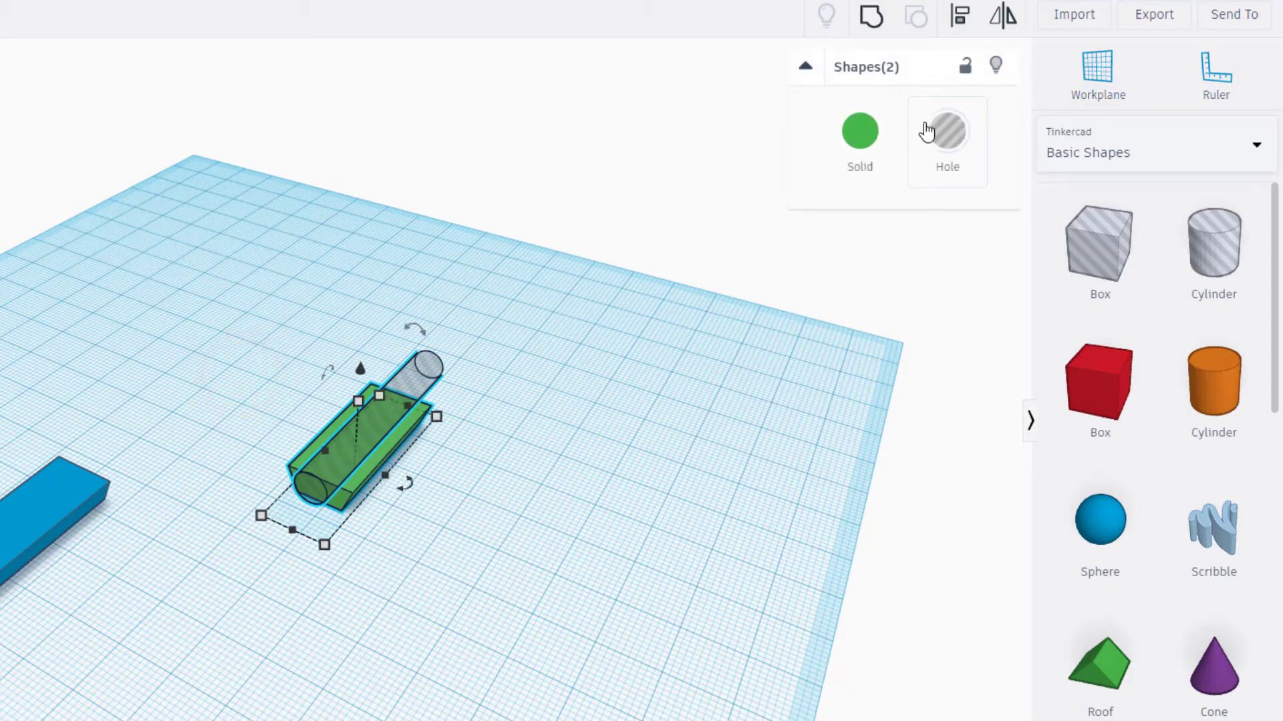
click(957, 16)
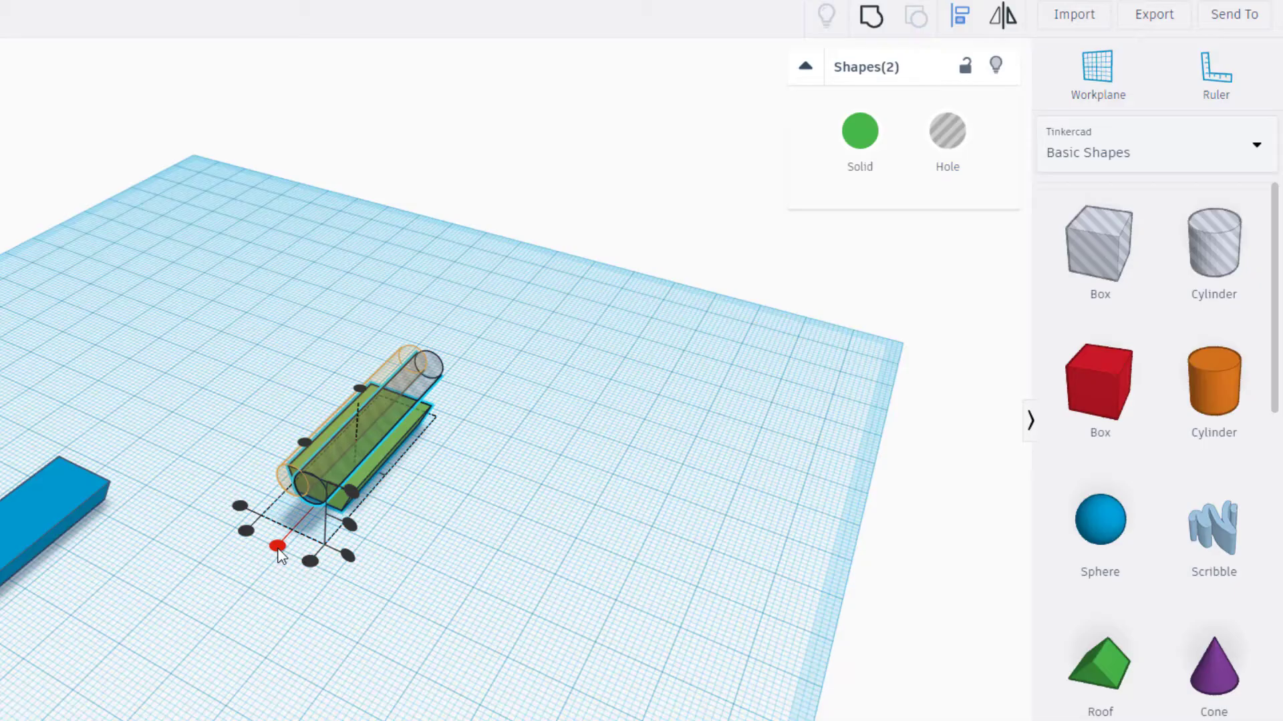
click(277, 545)
right_drag(348, 563, 295, 461)
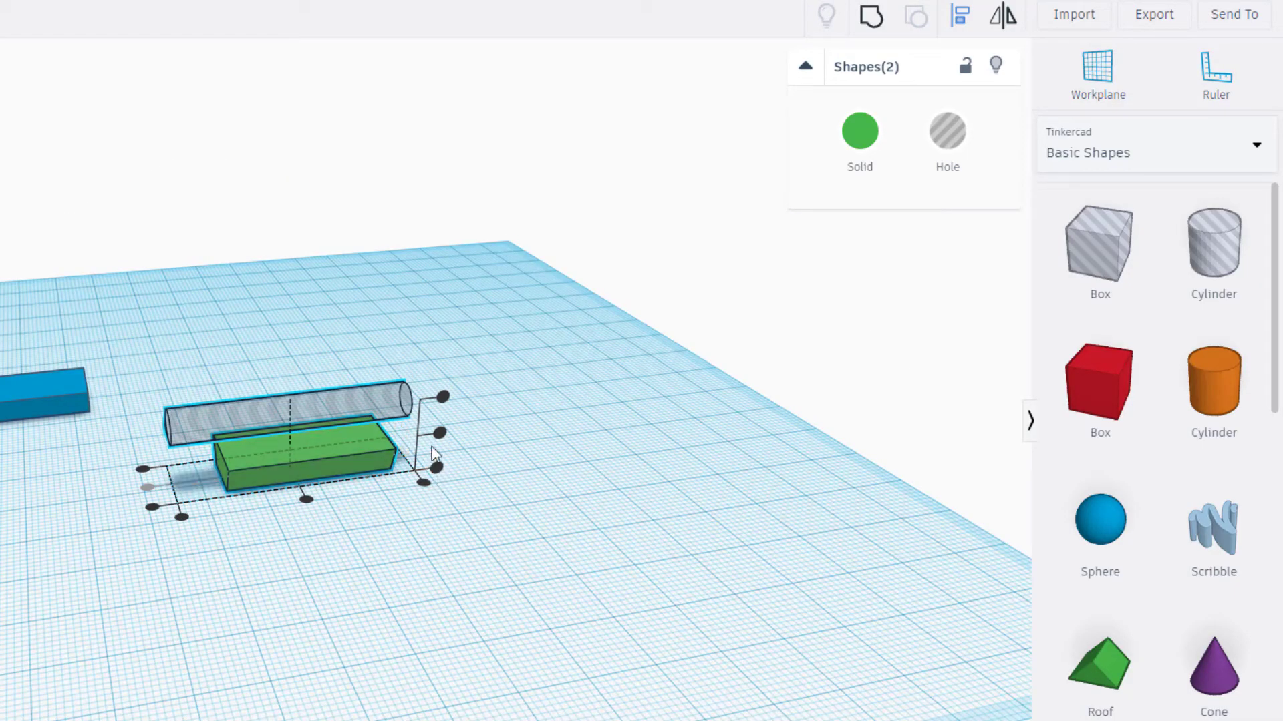
click(438, 469)
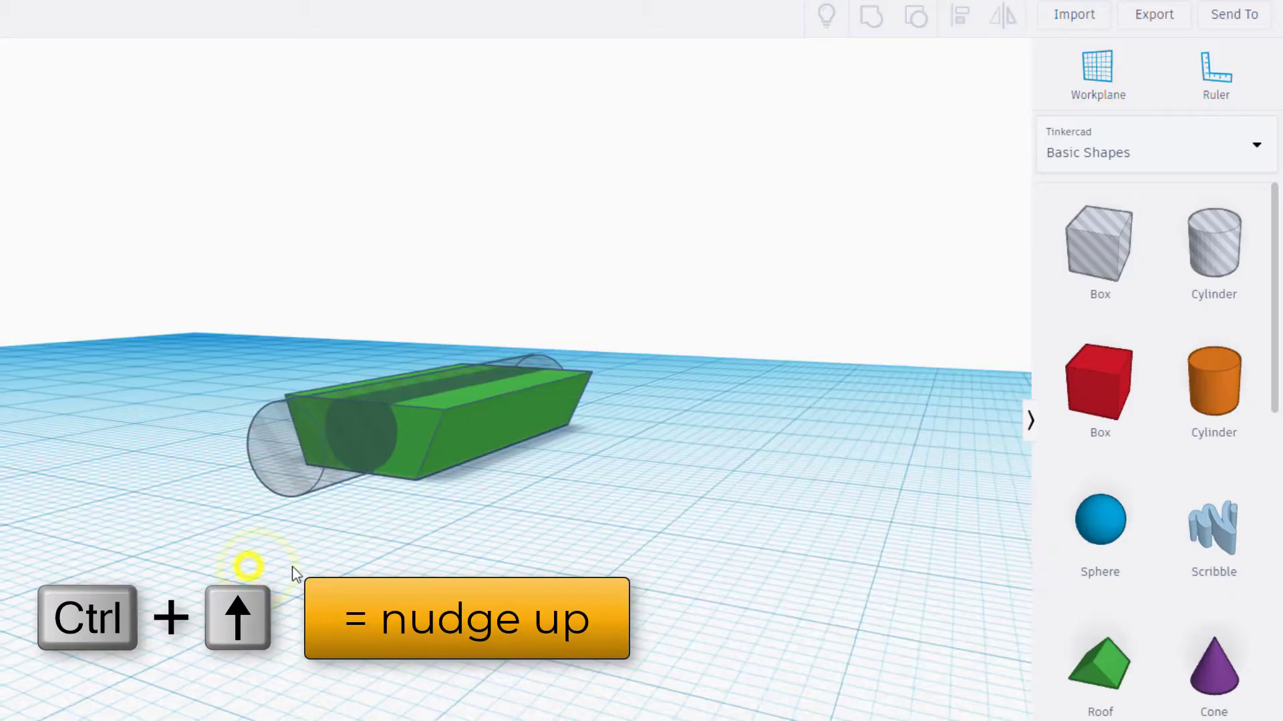
Nudge the cylinder hole up 1 mm relative to the green trapezoid.
click(443, 483)
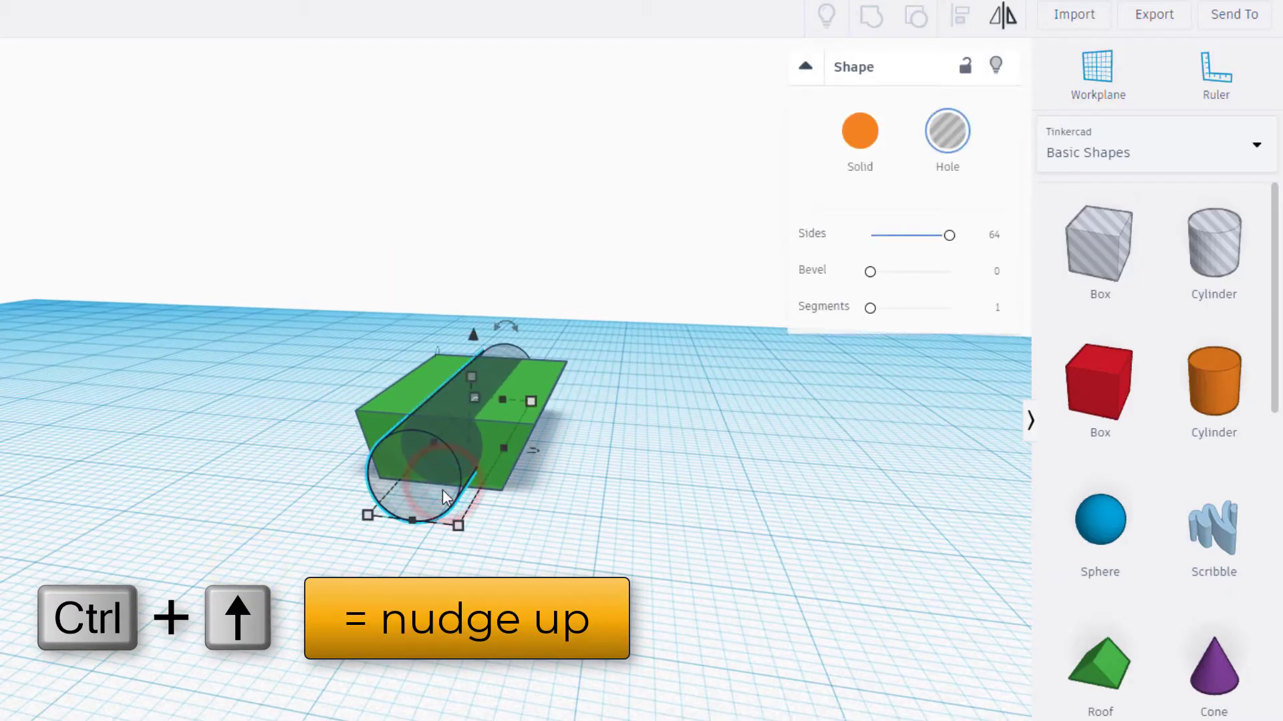
key(ctrl+Up)
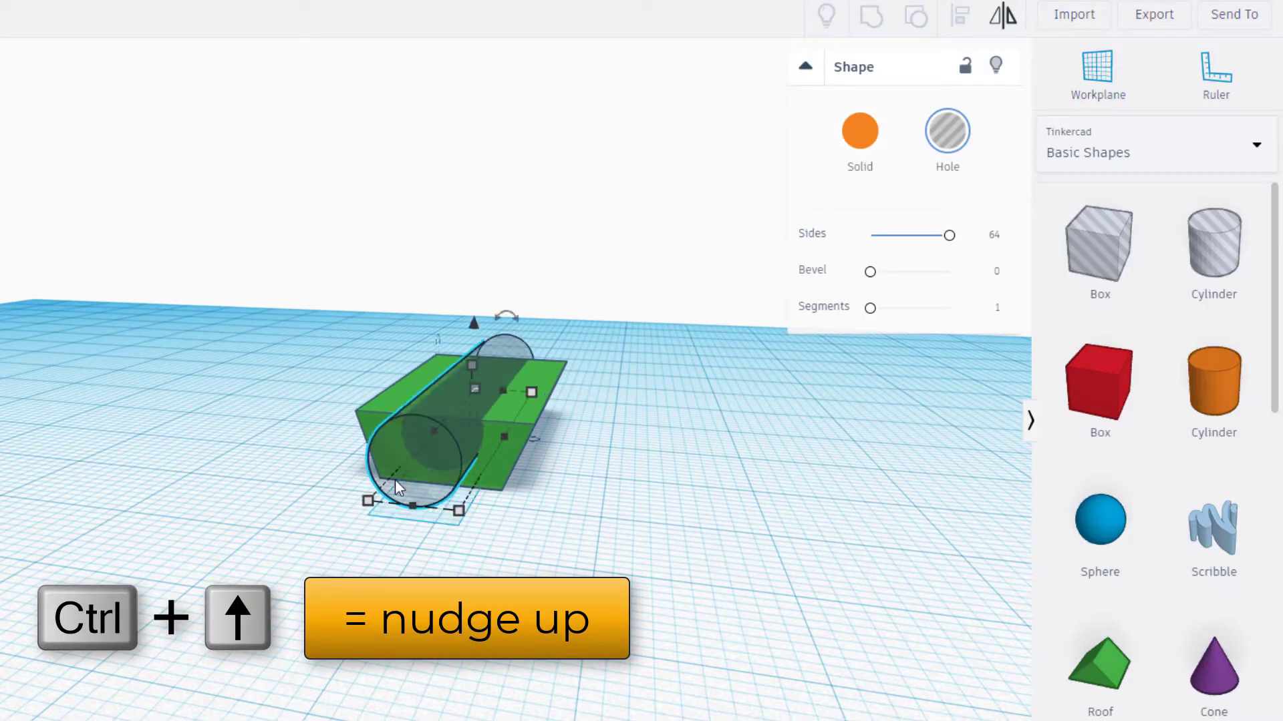
click(291, 409)
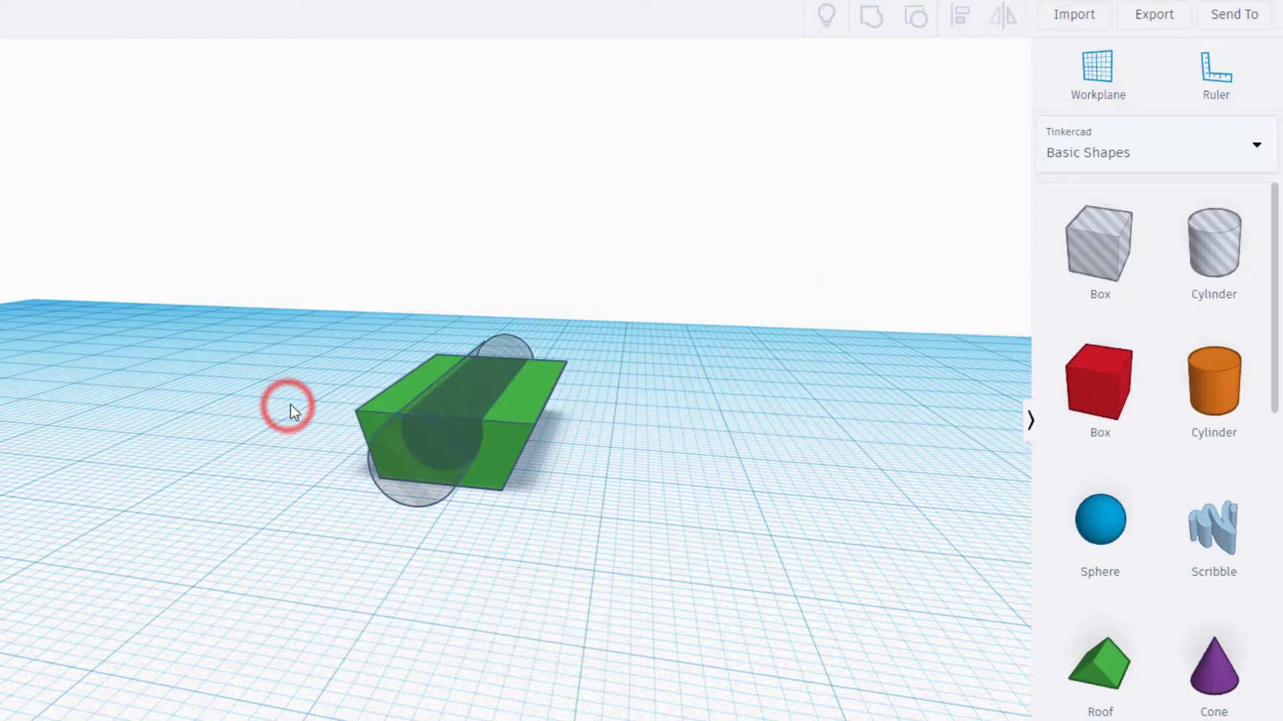
Turn the green trapezoid into a hole and group it with the cylinder hole.
click(371, 410)
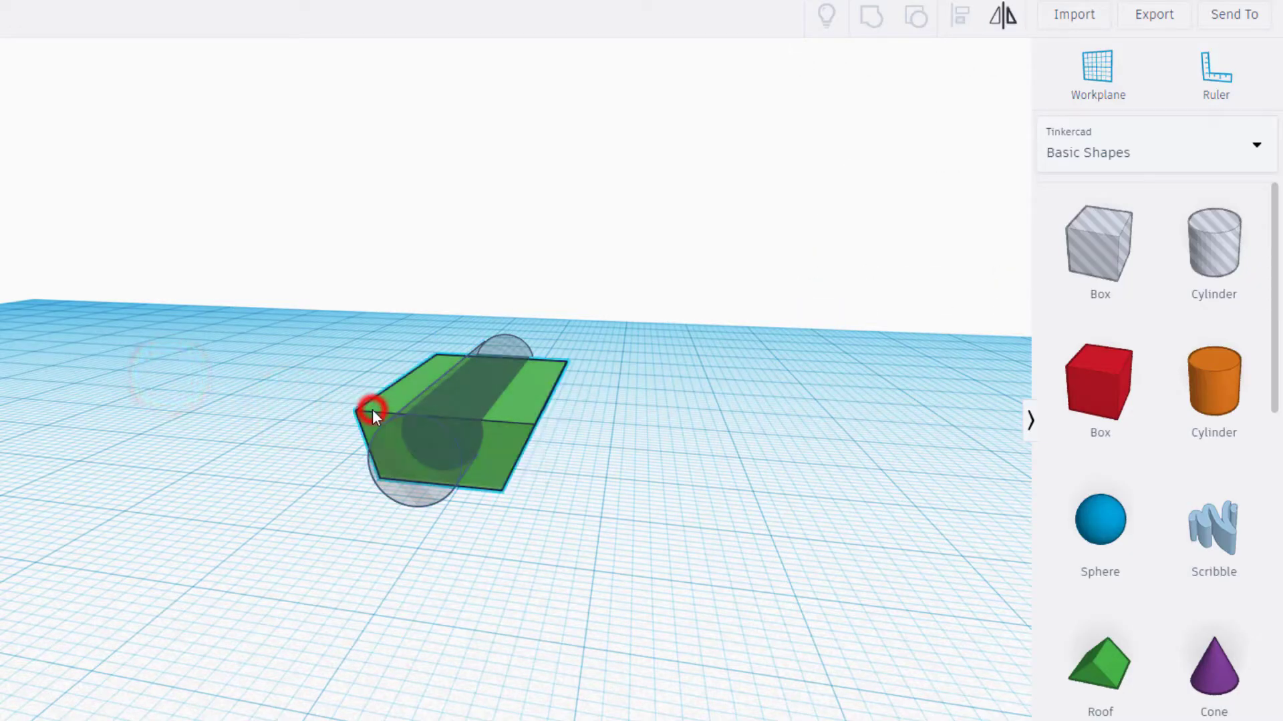
click(944, 141)
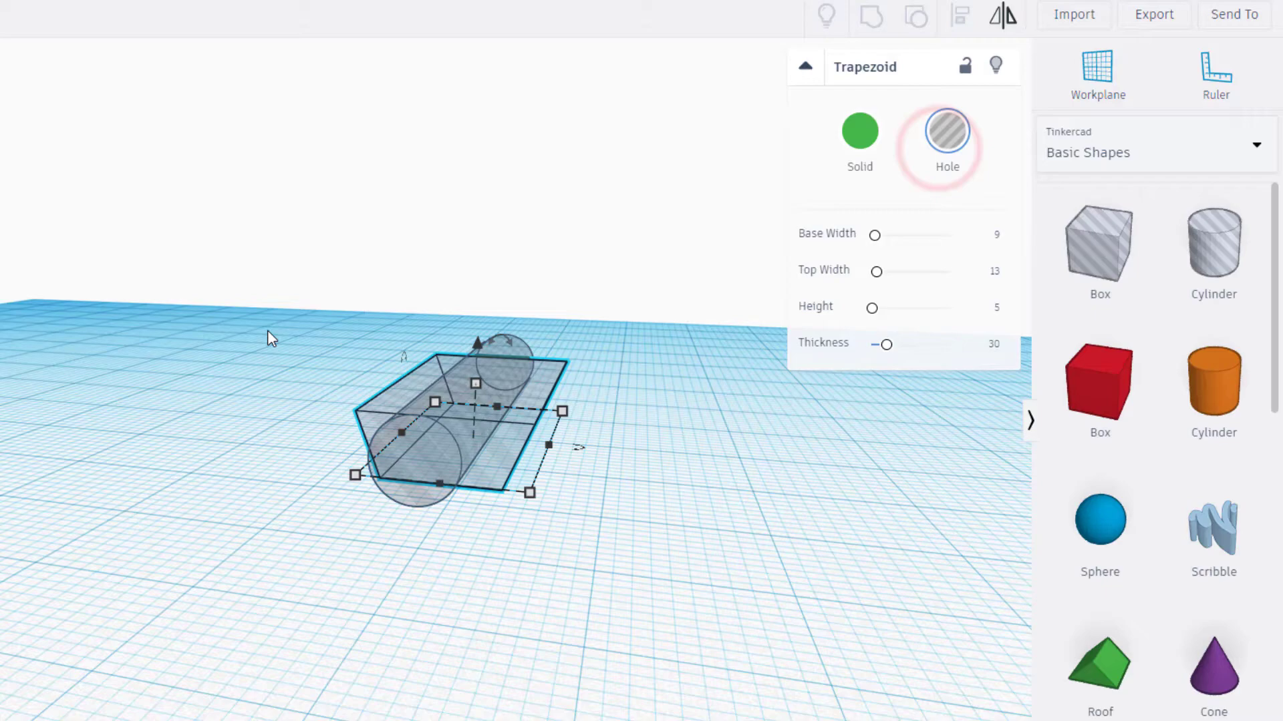
drag(440, 471, 611, 583)
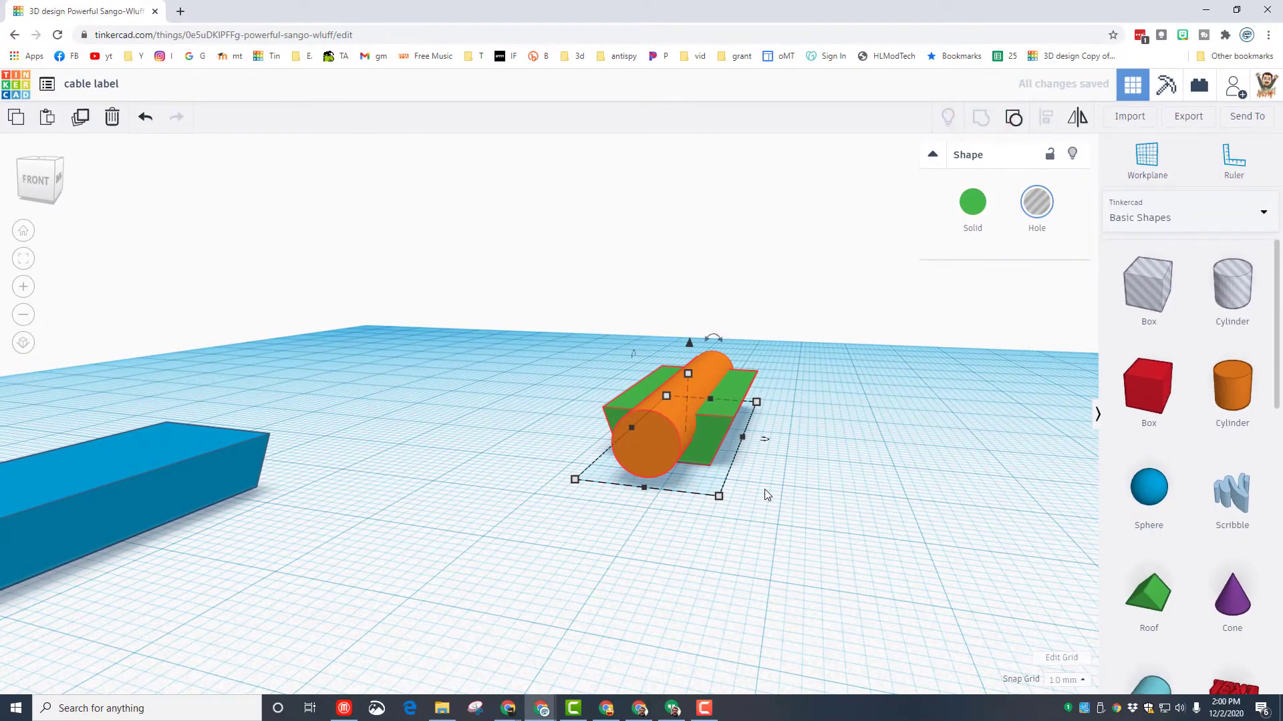
Move the grouped hole shape farther back on the workplane, clear of the working area.
right_drag(765, 487, 425, 483)
click(532, 482)
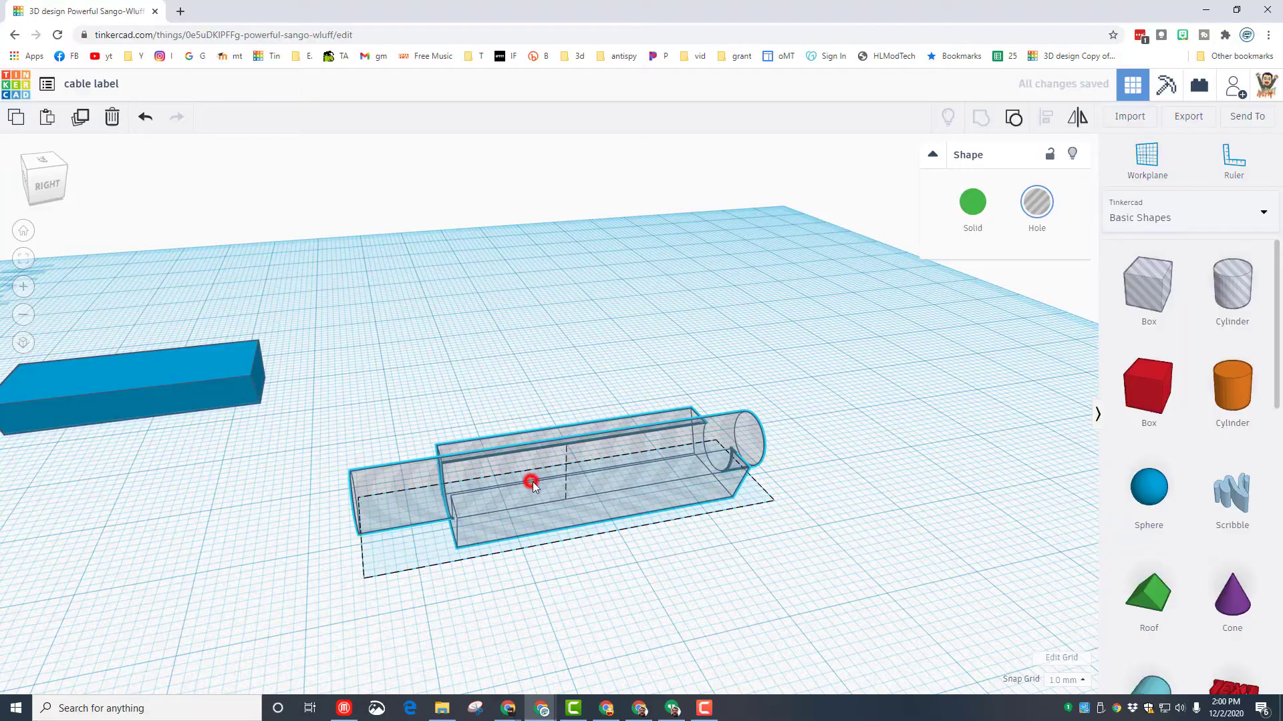
drag(531, 481, 623, 267)
right_drag(506, 425, 650, 424)
right_drag(347, 573, 359, 548)
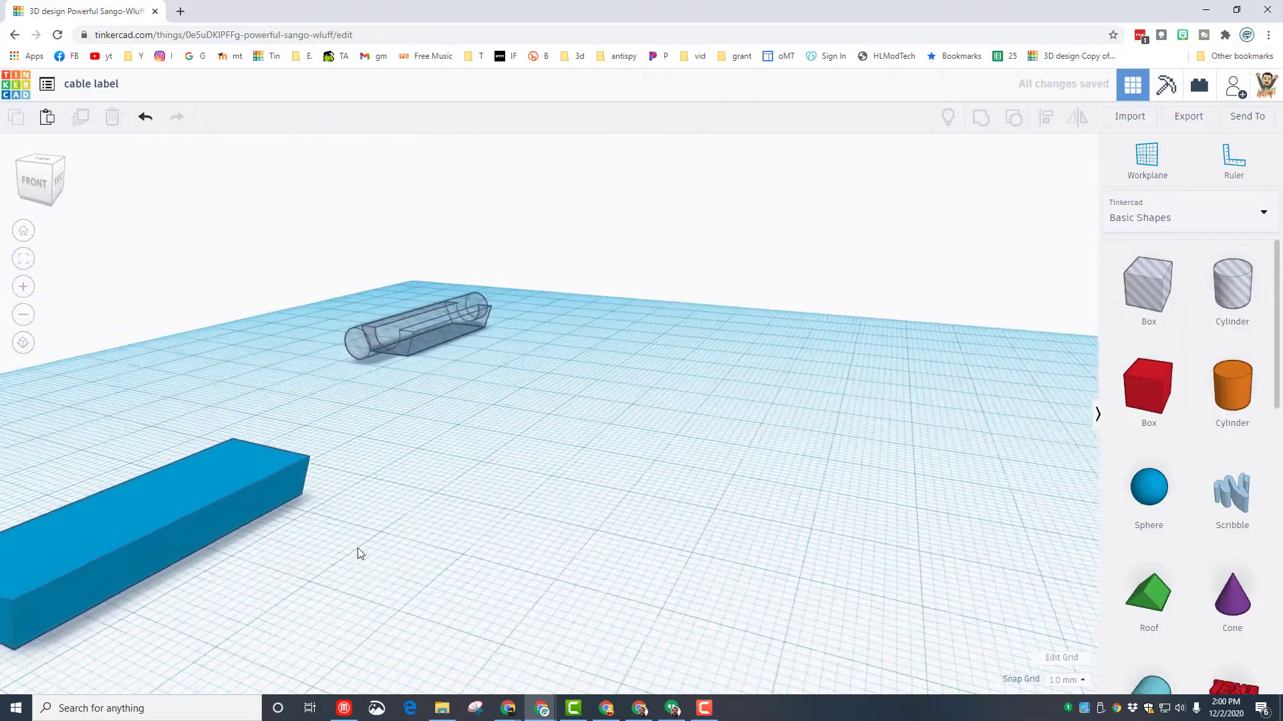
Move the blue trapezoid to the open area and set a temporary workplane on its front end face.
drag(138, 542, 714, 488)
click(574, 560)
click(667, 514)
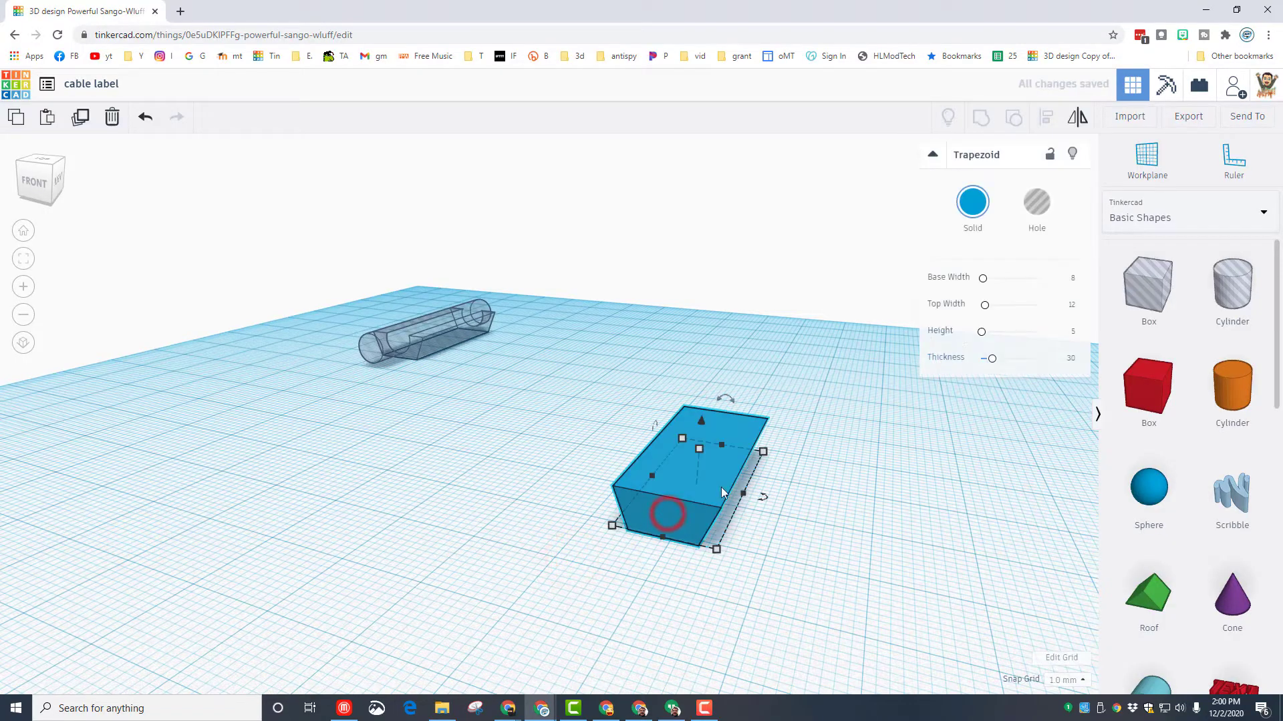
click(1146, 159)
click(653, 527)
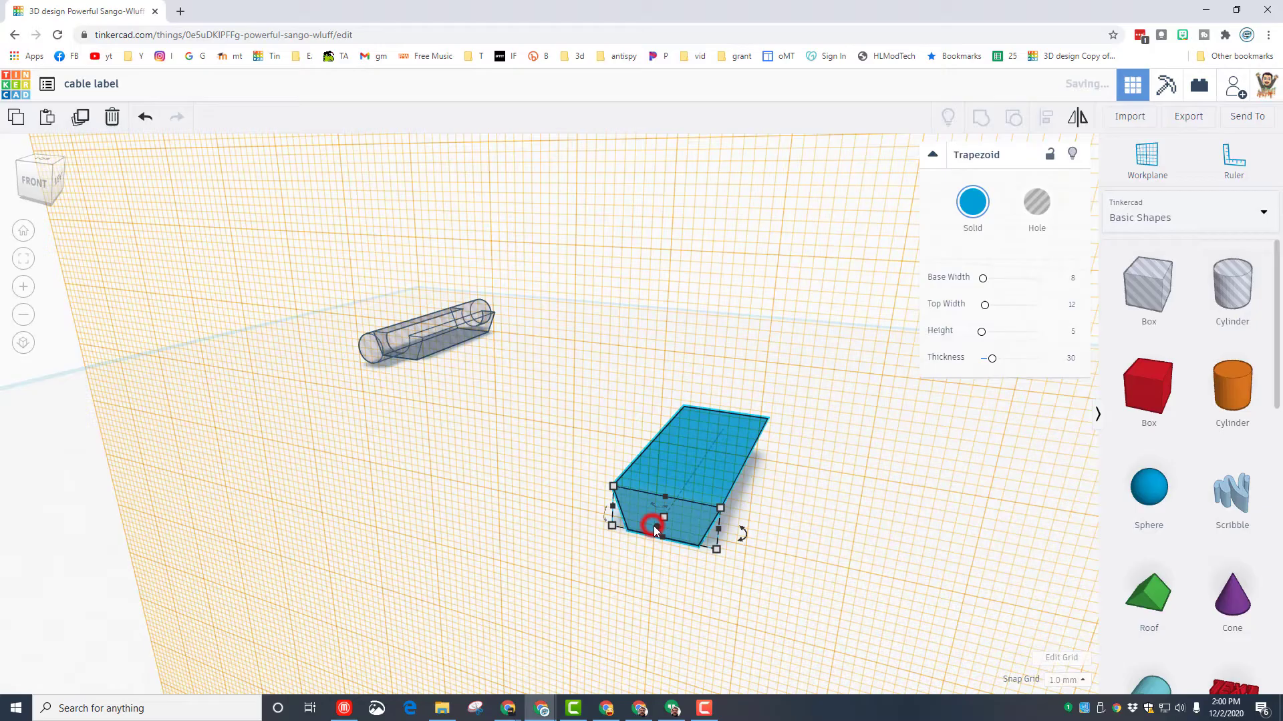
Place a solid cylinder at the blue trapezoid, set its Sides to 64 and scale it proportionally to 6 mm in diameter.
drag(1235, 390, 683, 477)
drag(987, 278, 1037, 278)
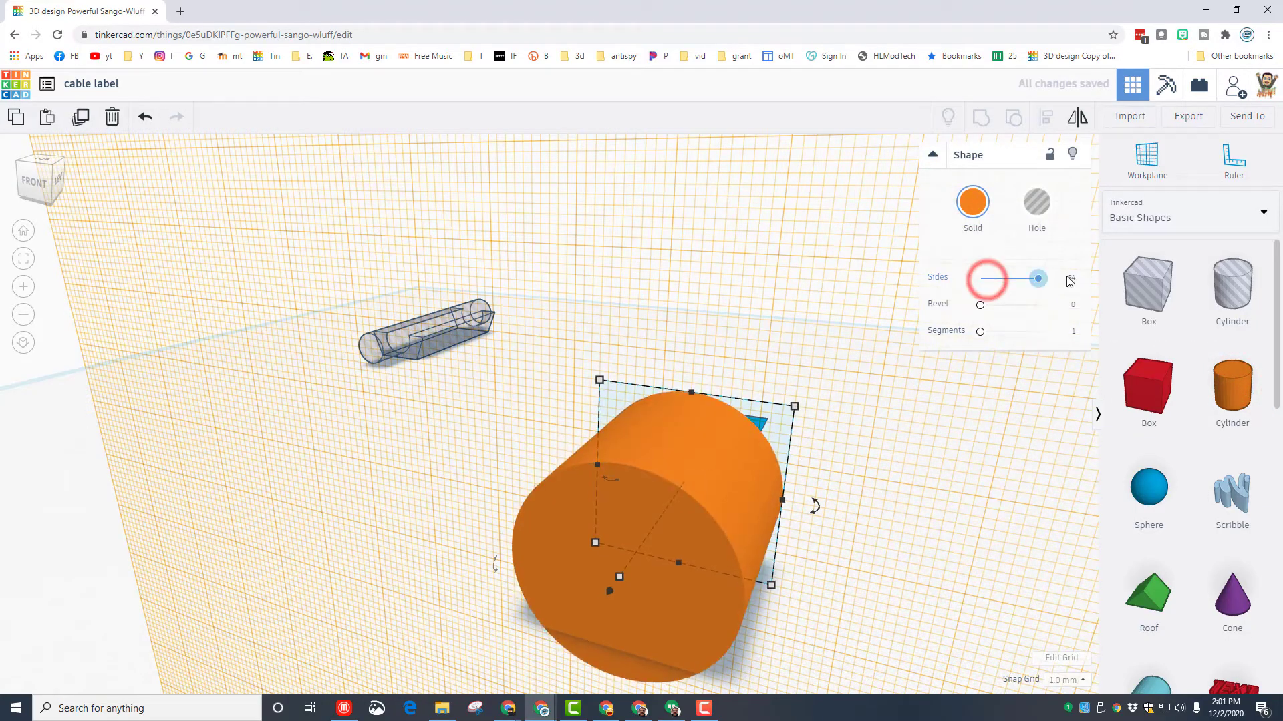
shift+drag(600, 379, 625, 409)
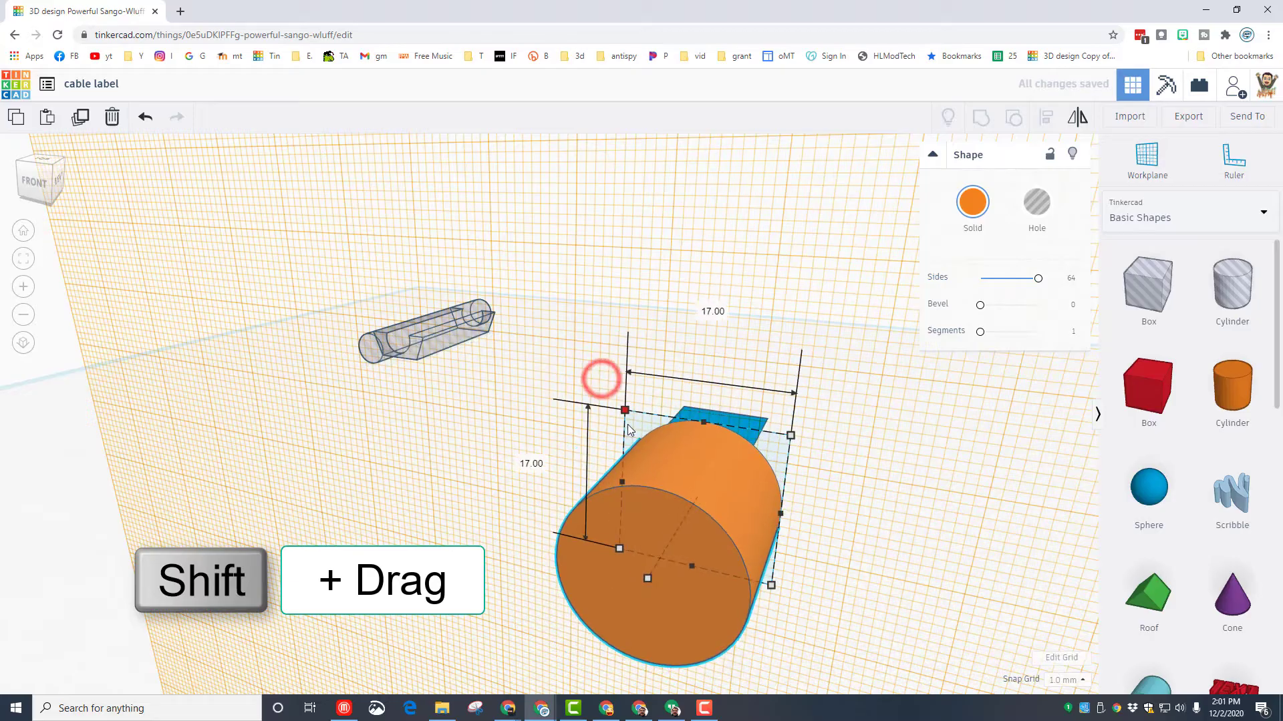
click(713, 313)
text(6)
key(Return)
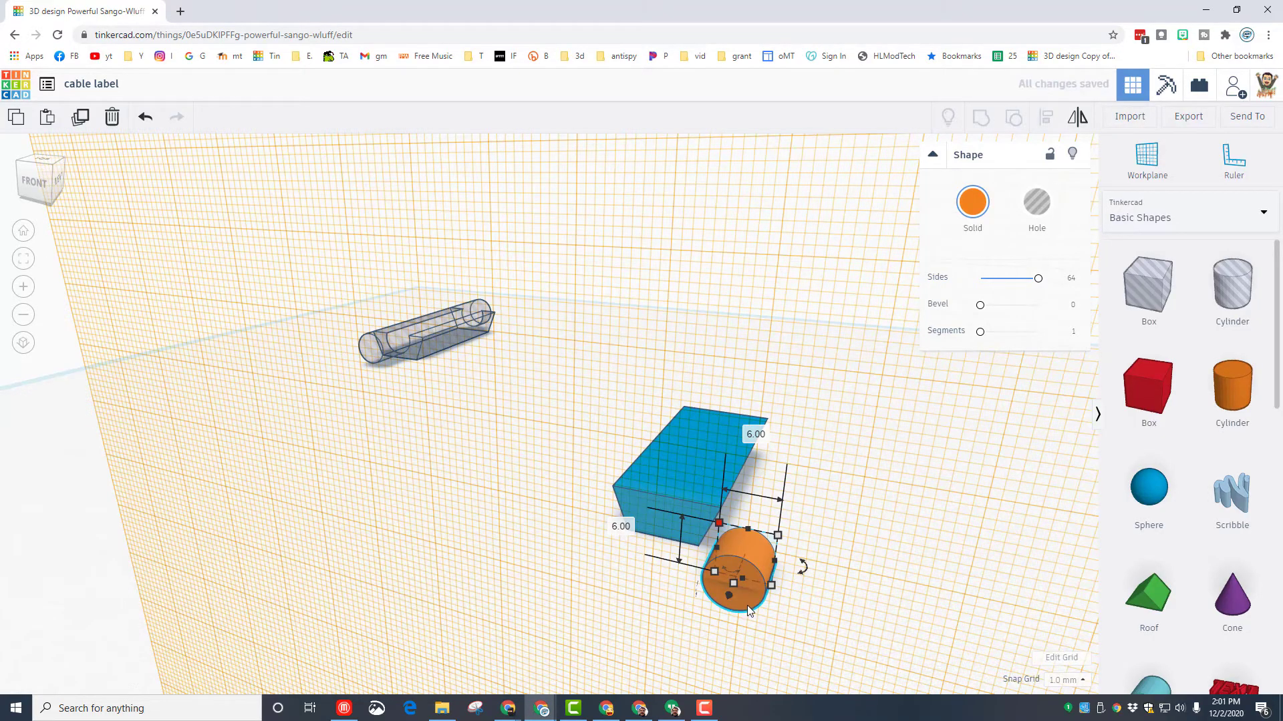
Set the new cylinder's length to 30 mm and return the workplane to the base grid.
right_drag(747, 606, 373, 620)
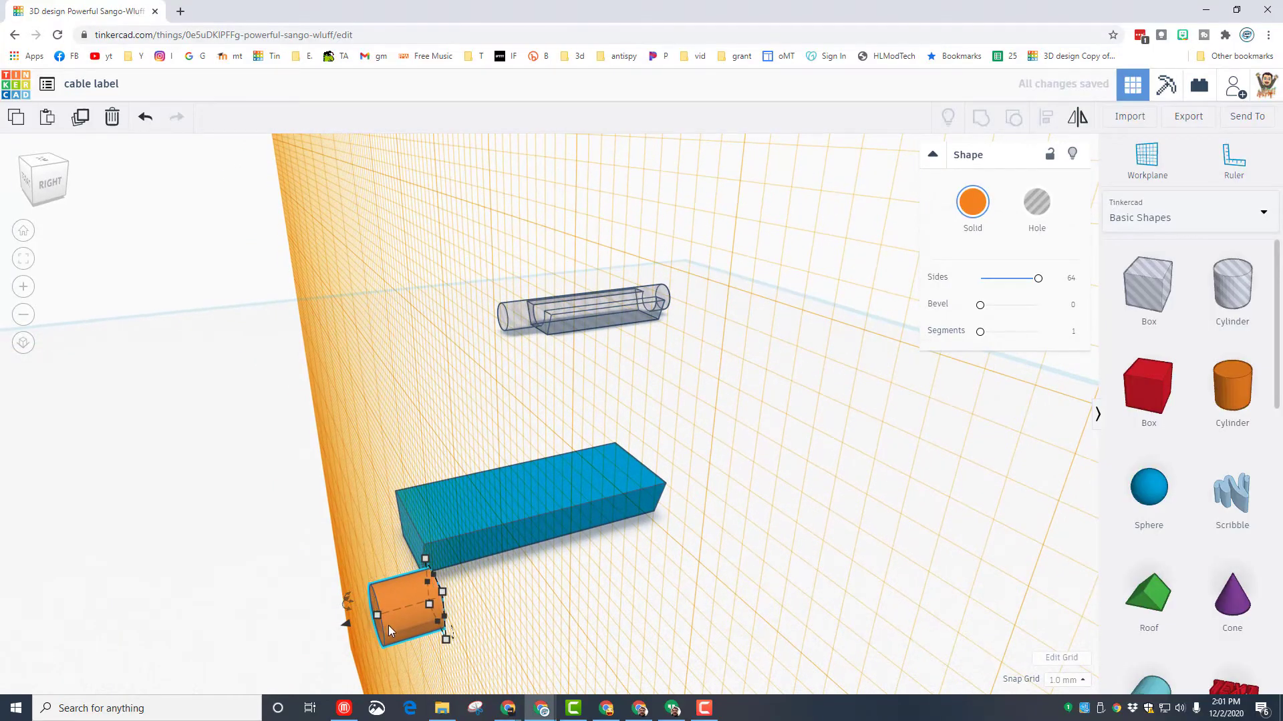
click(378, 615)
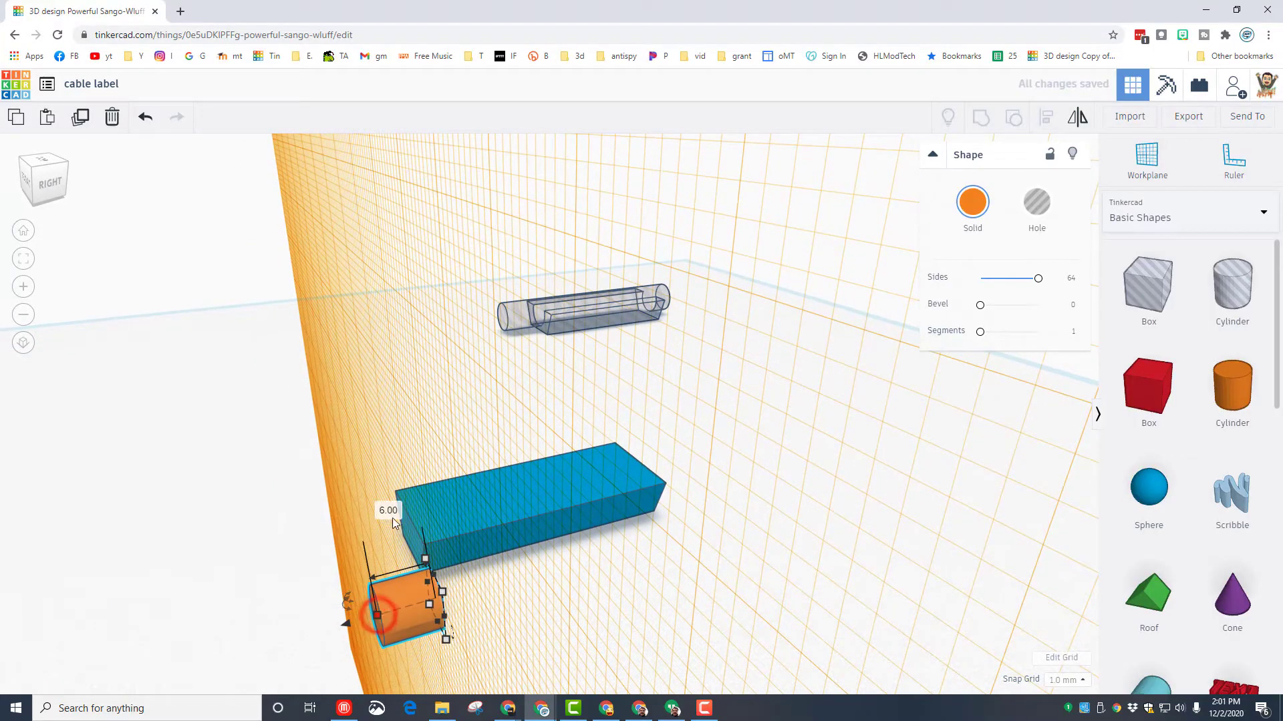
click(389, 510)
text(30)
key(Return)
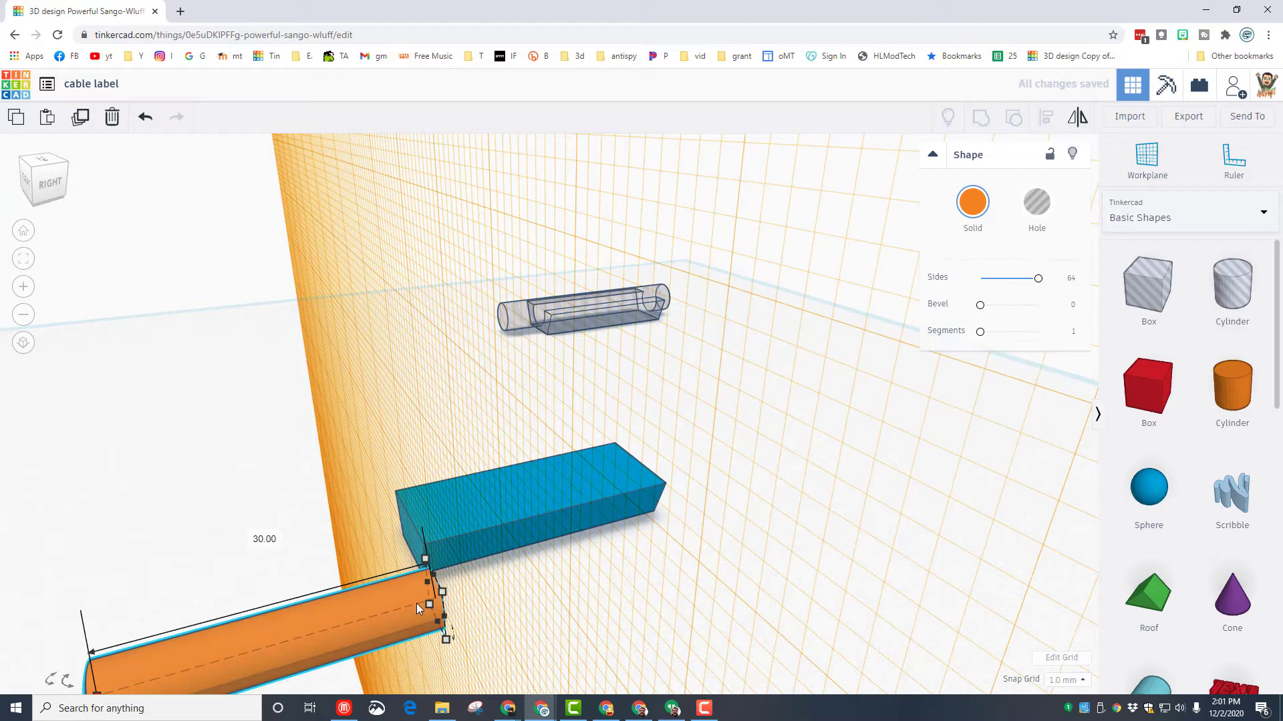
click(1020, 136)
click(1128, 172)
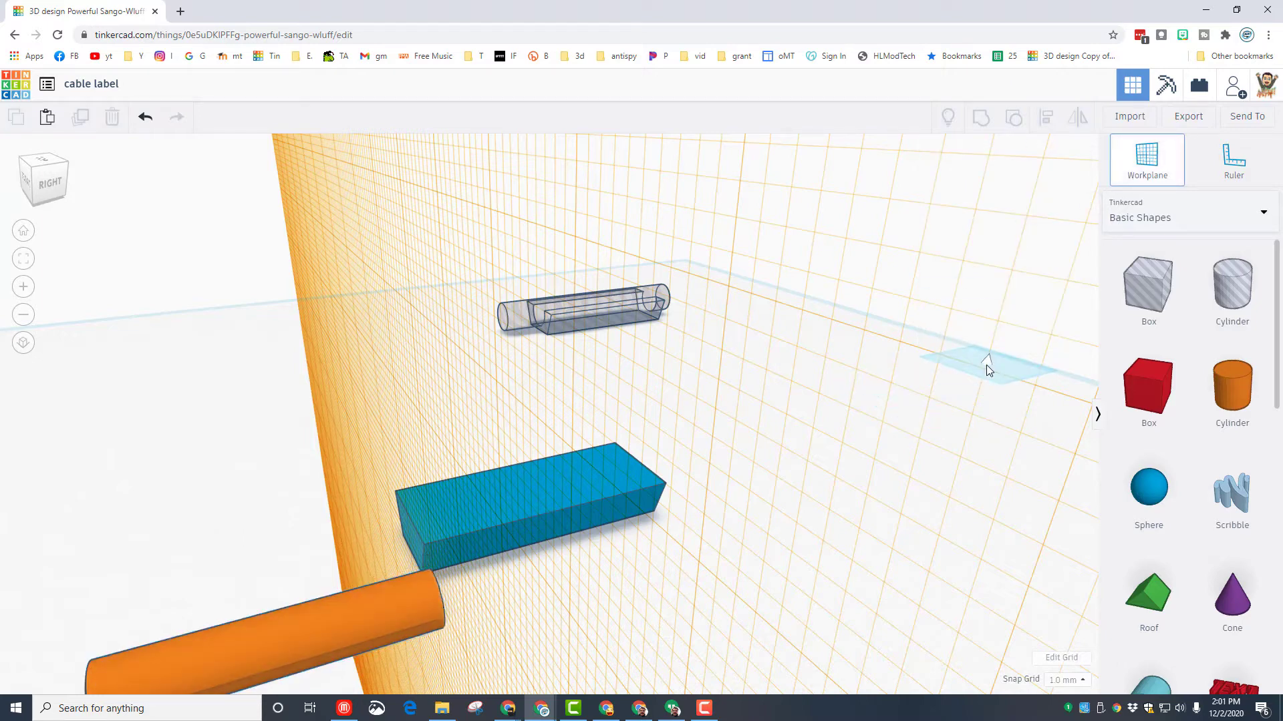
click(974, 352)
Align the orange cylinder and the blue trapezoid on their centres in width, length and height.
drag(328, 469, 467, 668)
click(1042, 123)
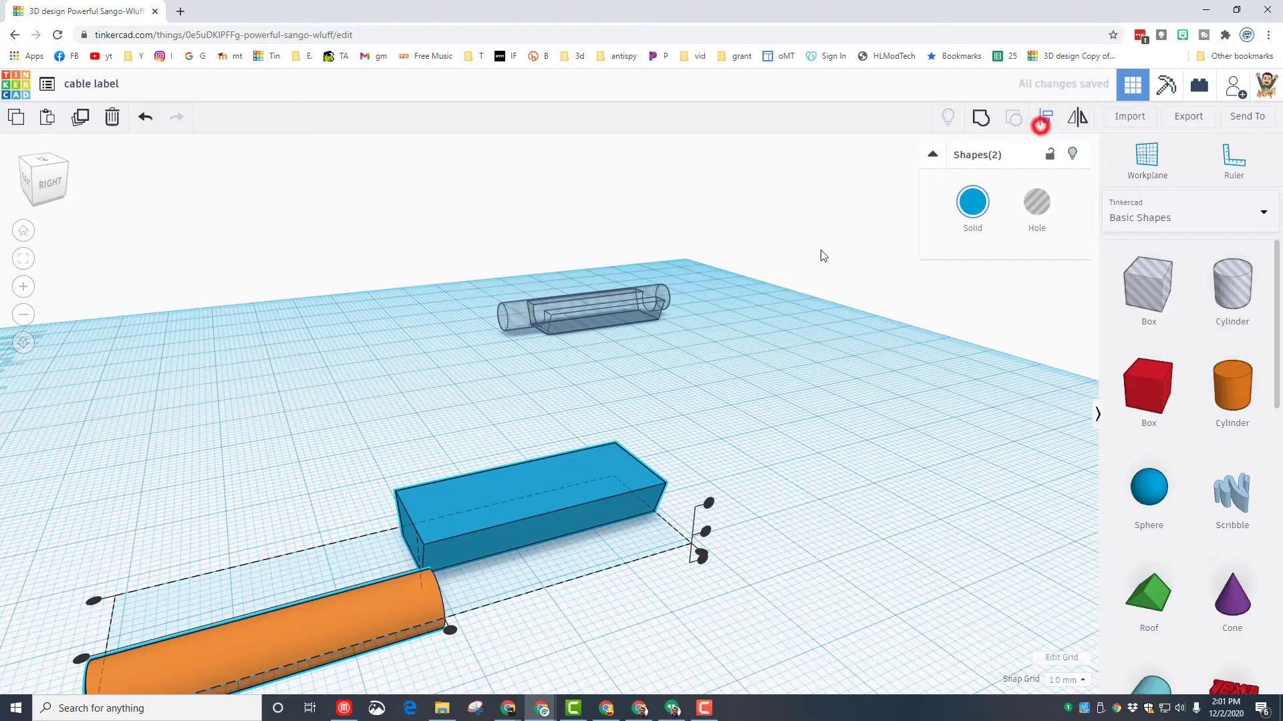
click(500, 482)
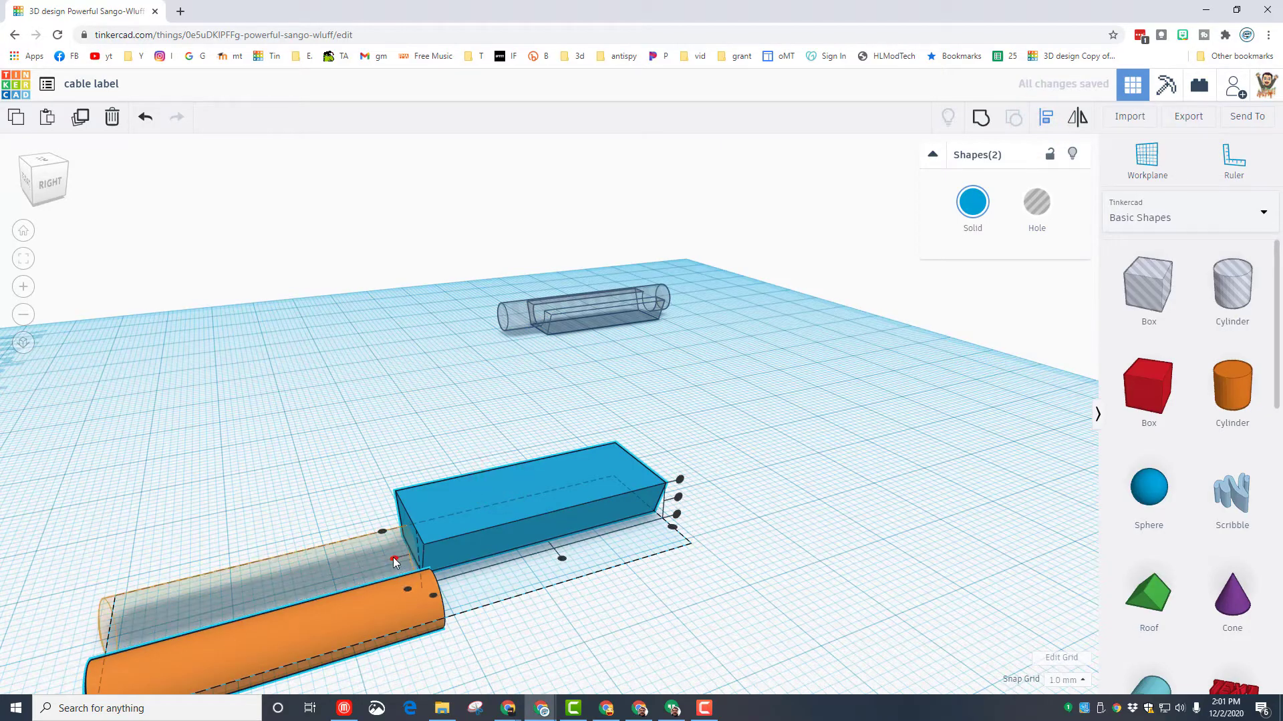
drag(394, 562, 393, 560)
click(561, 558)
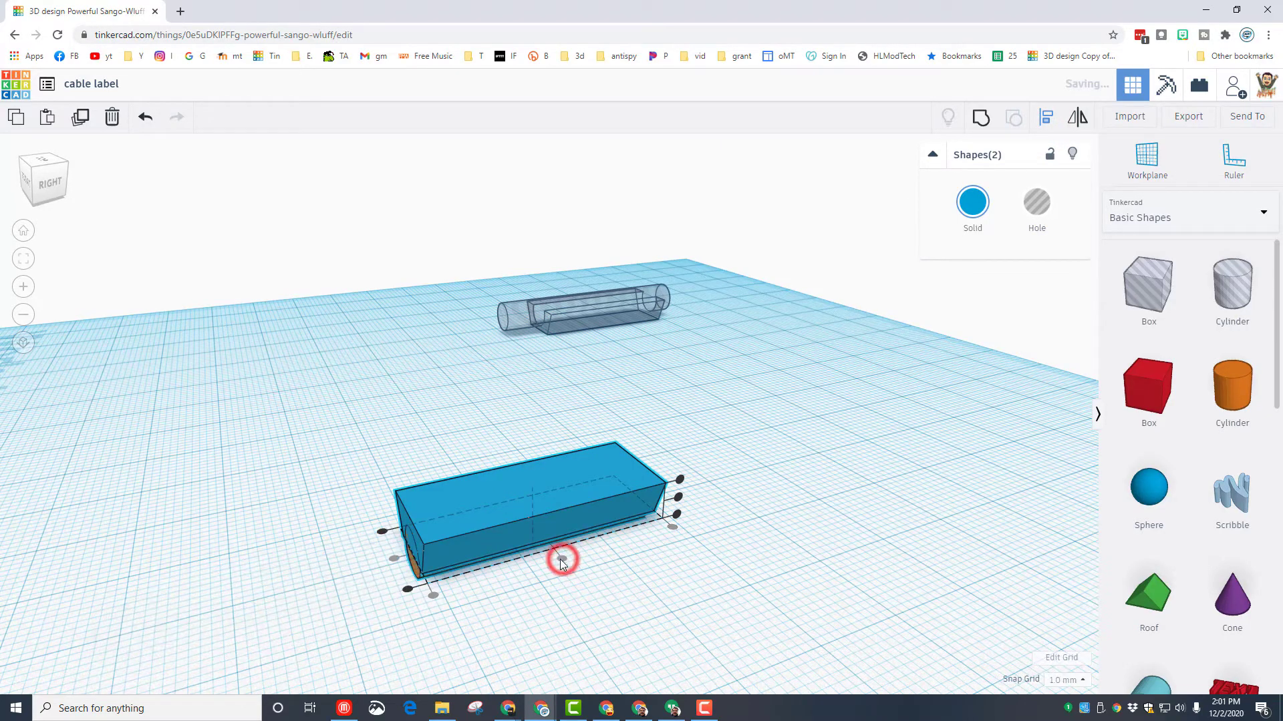
click(678, 498)
Nudge the orange cylinder up about 2 mm relative to the blue trapezoid.
right_drag(430, 595, 611, 438)
click(656, 500)
key(ctrl+Up)
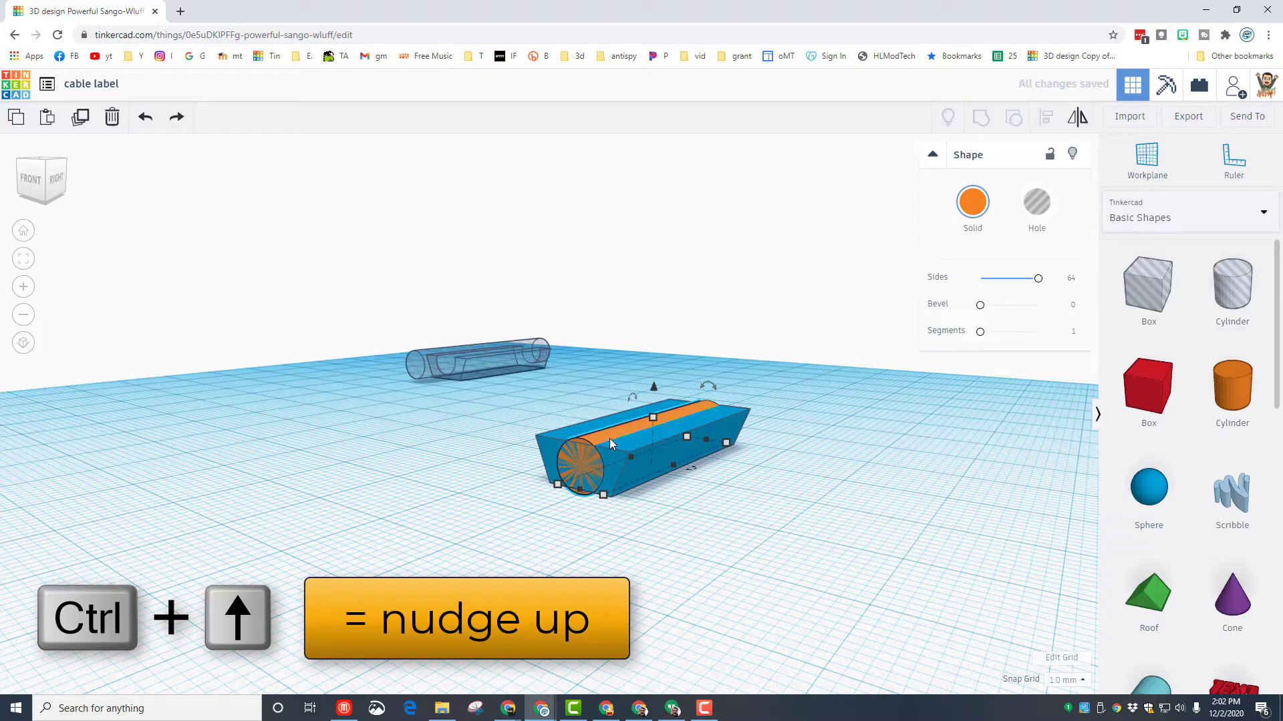
key(ctrl+Up)
key(ctrl+Up)
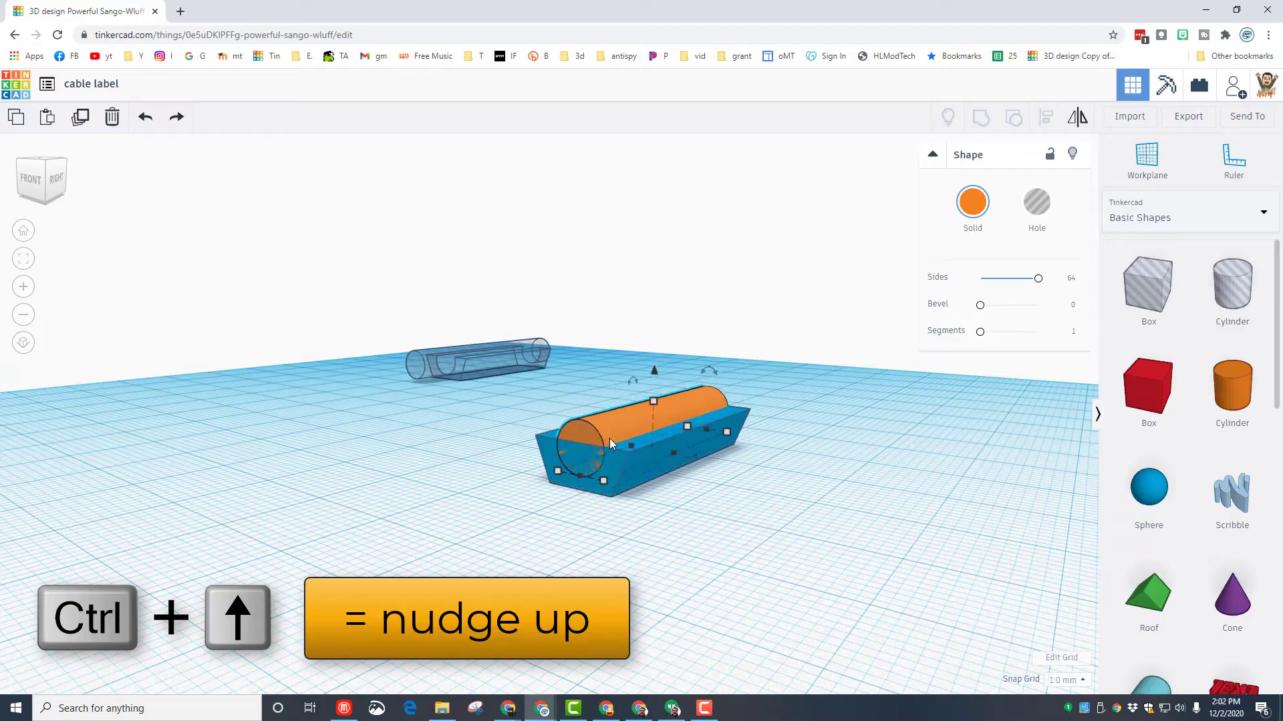
Turn the orange cylinder into a hole and group it with the blue trapezoid to cut the cable channel.
click(580, 415)
click(681, 402)
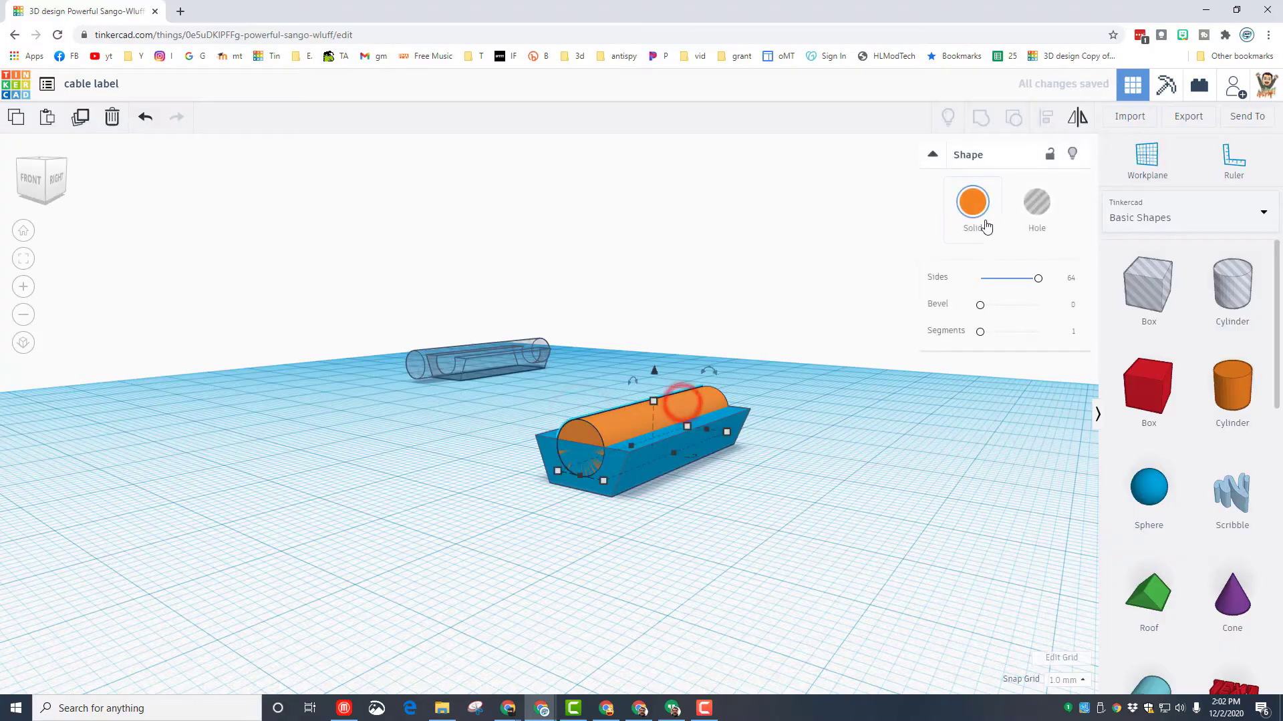
click(1036, 202)
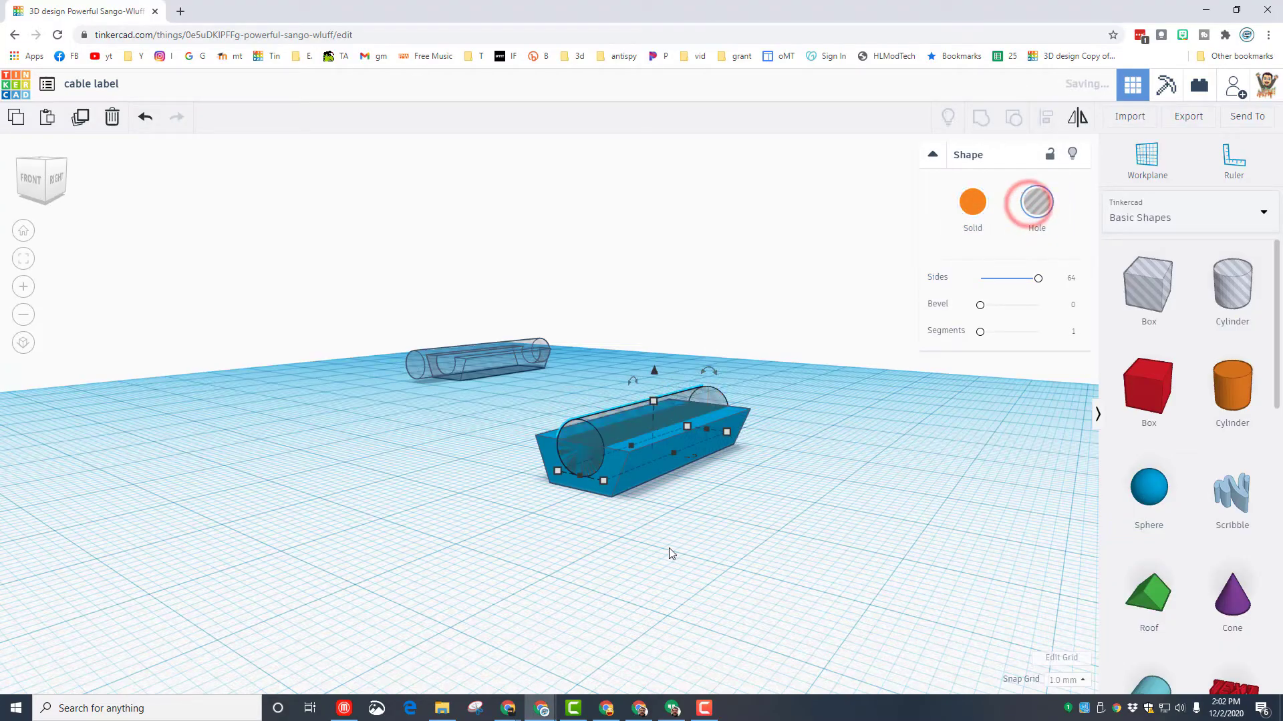
right_drag(676, 553, 734, 554)
drag(820, 354, 597, 527)
click(976, 119)
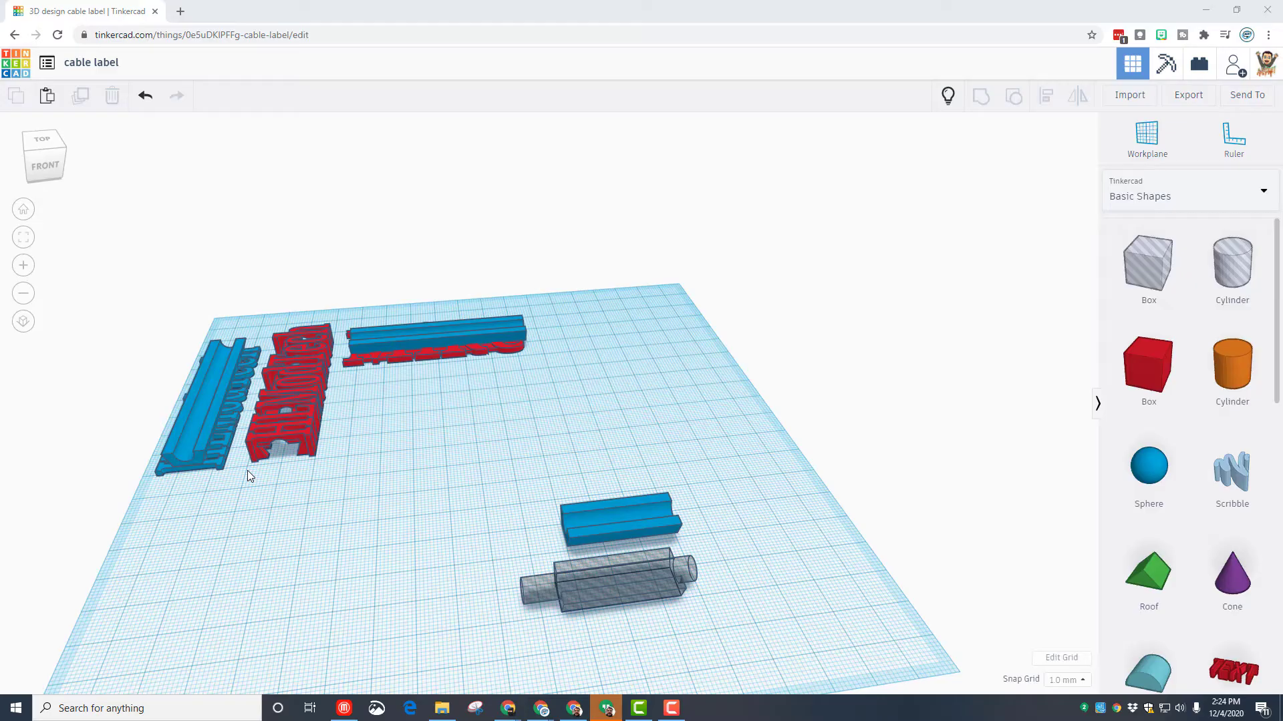
right_drag(656, 613, 635, 567)
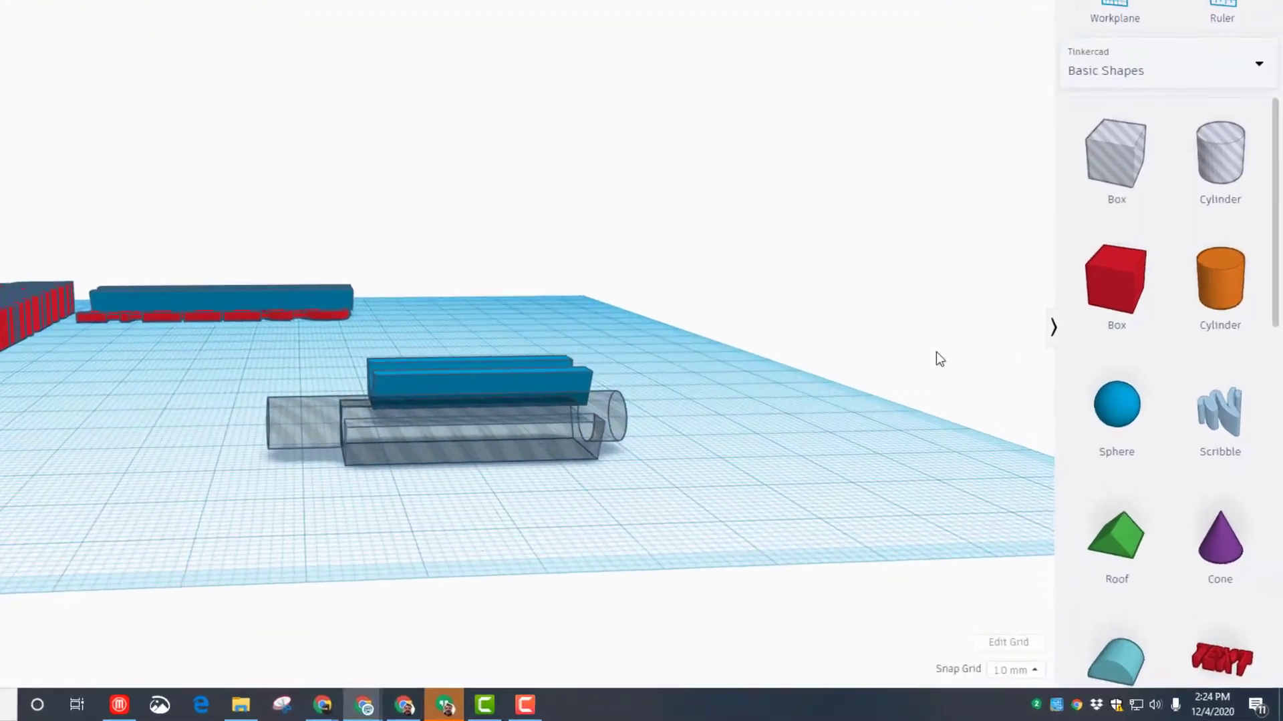
Add a red box to the workplane and set its length to 65 mm and its height to 8 mm.
drag(1132, 297, 565, 483)
mouse_move(476, 477)
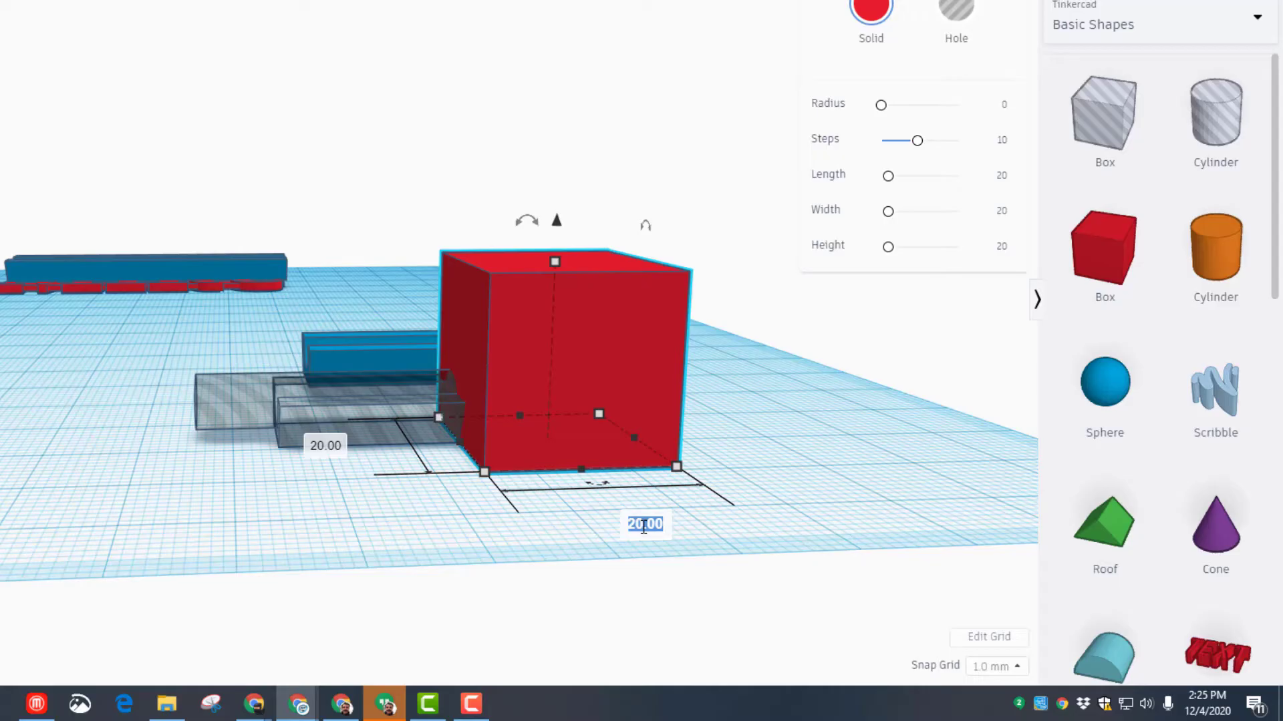
key(Return)
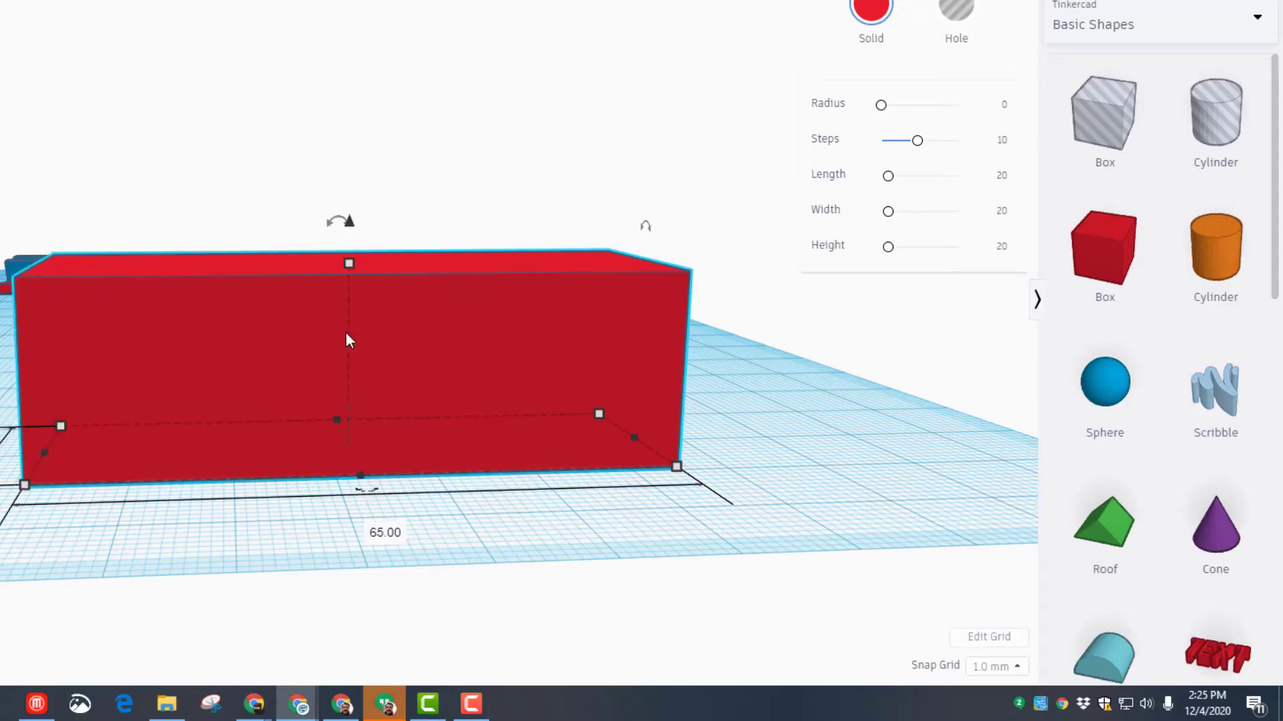
mouse_move(349, 263)
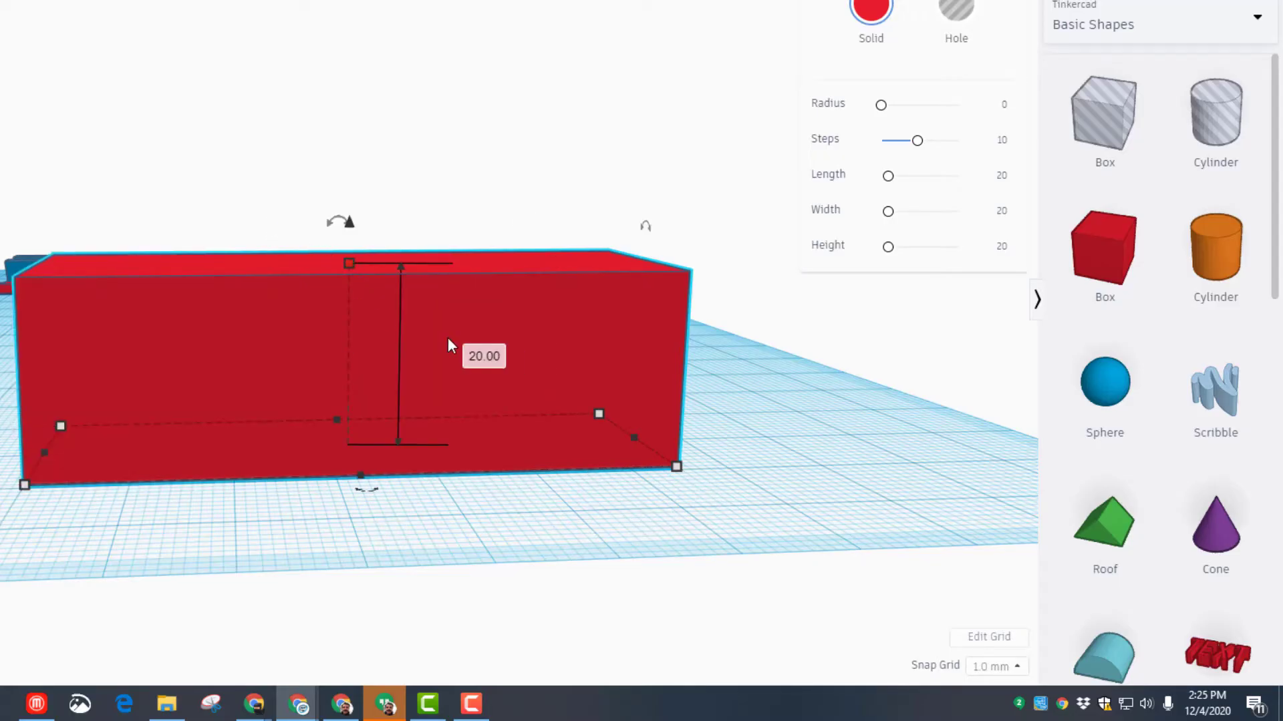
text(8)
key(Return)
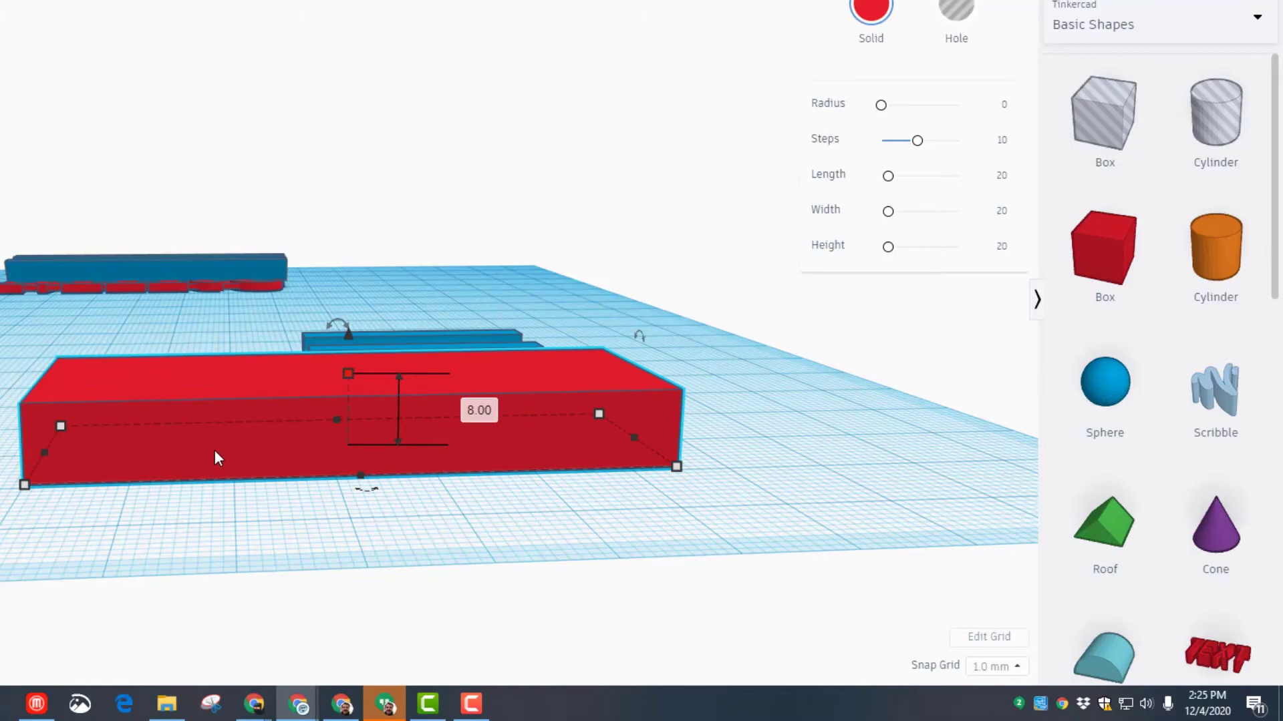
Move the red box back about 20 mm and stretch the grouped hole lengthwise past both ends of the box.
right_drag(344, 476, 334, 595)
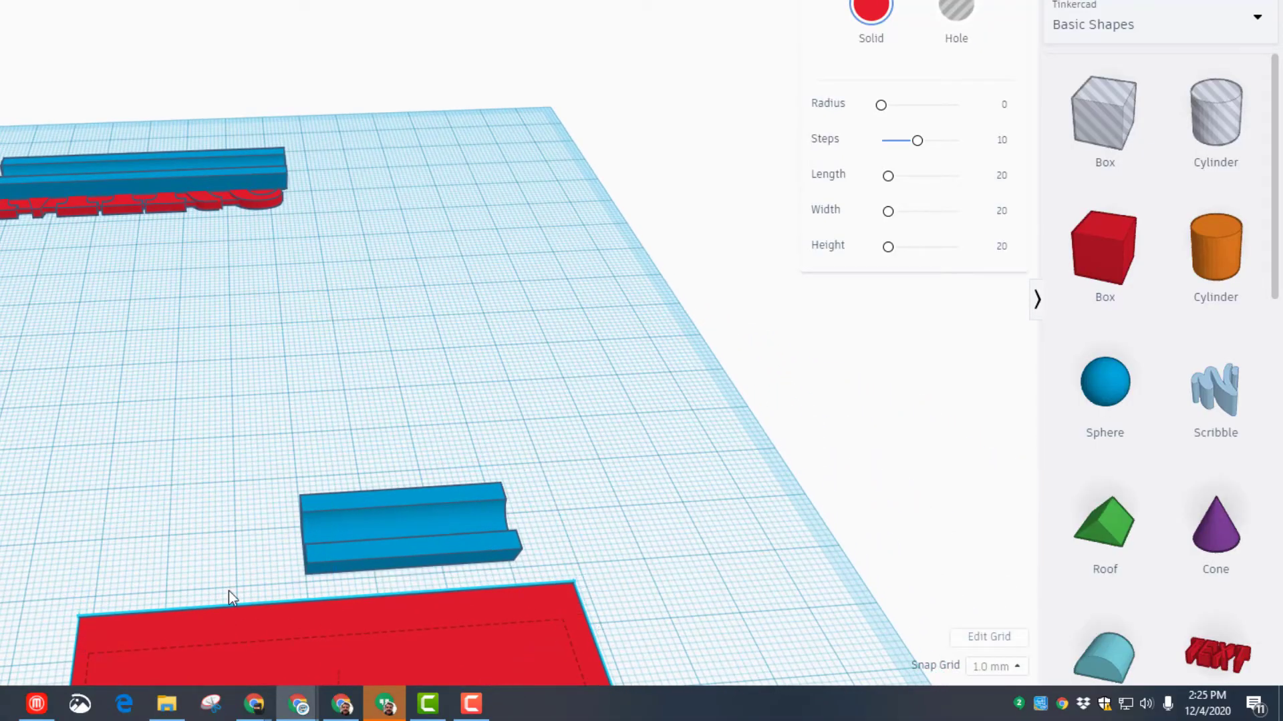
drag(227, 594, 249, 524)
scroll(259, 586, down, 2)
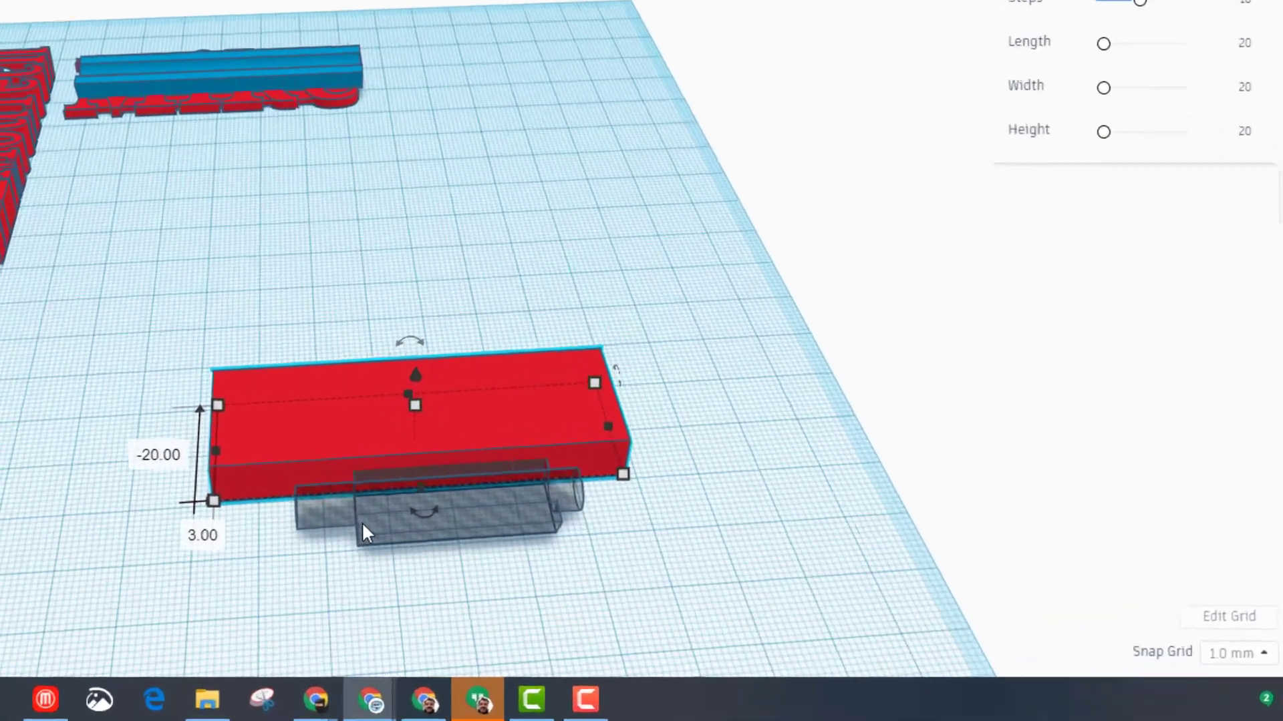
click(288, 560)
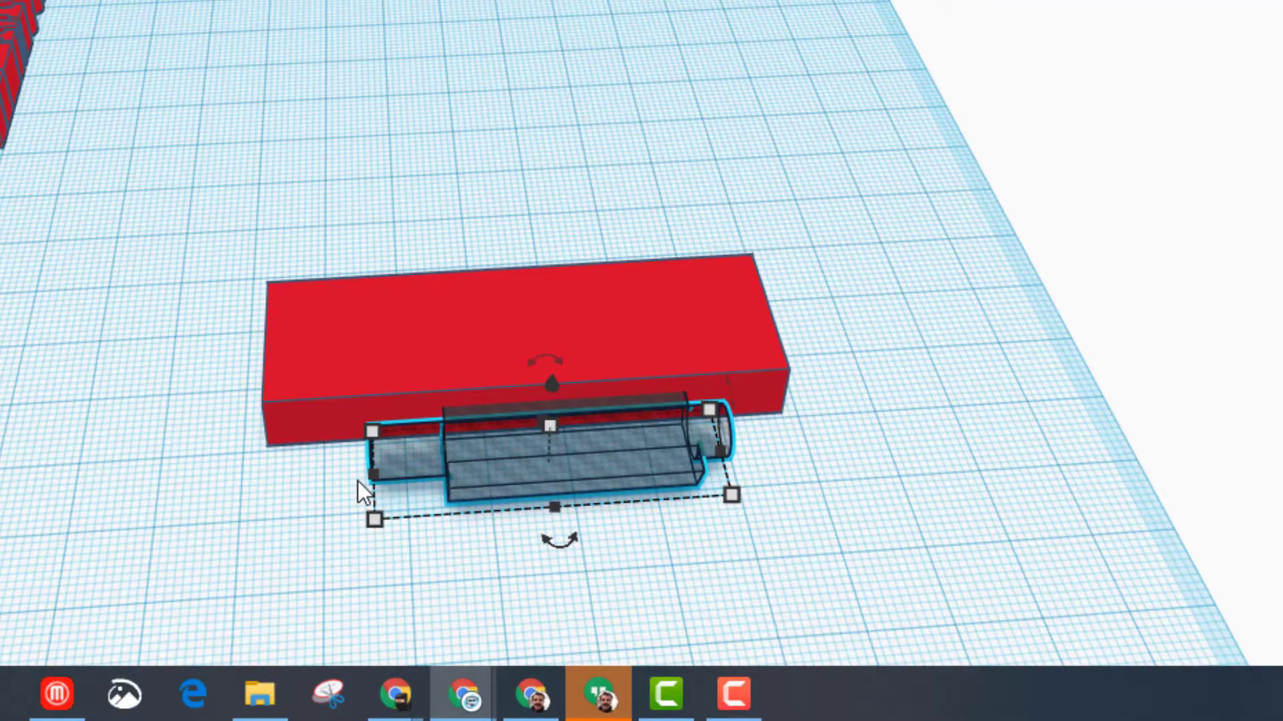
drag(369, 476, 106, 488)
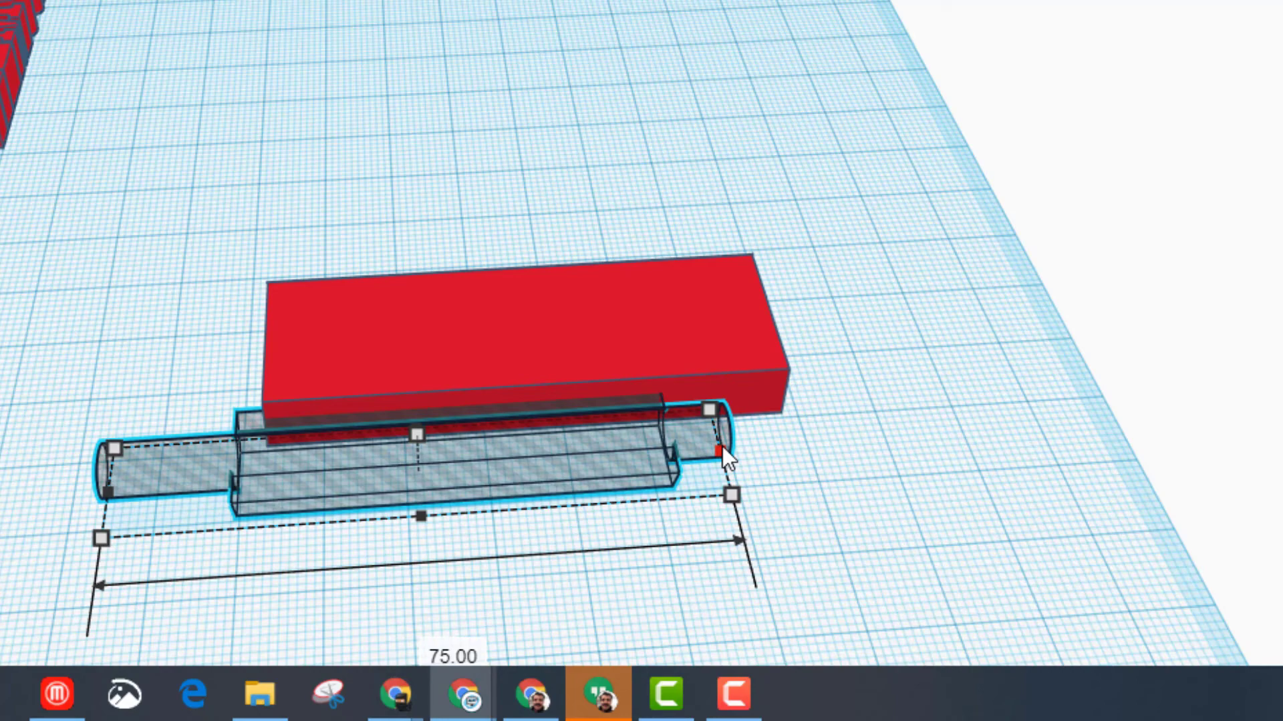
drag(721, 452, 902, 444)
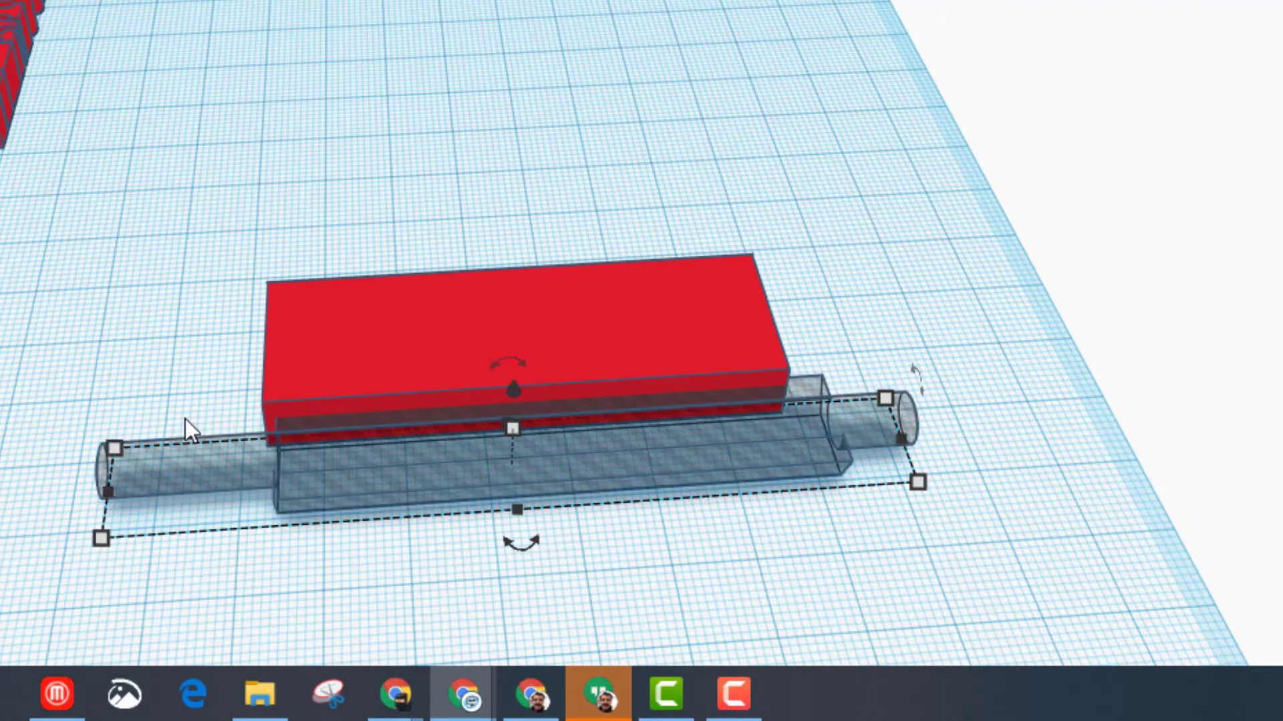
Place the red box over the grouped hole and align the two on their centres across the width.
drag(280, 401, 198, 384)
drag(39, 452, 378, 517)
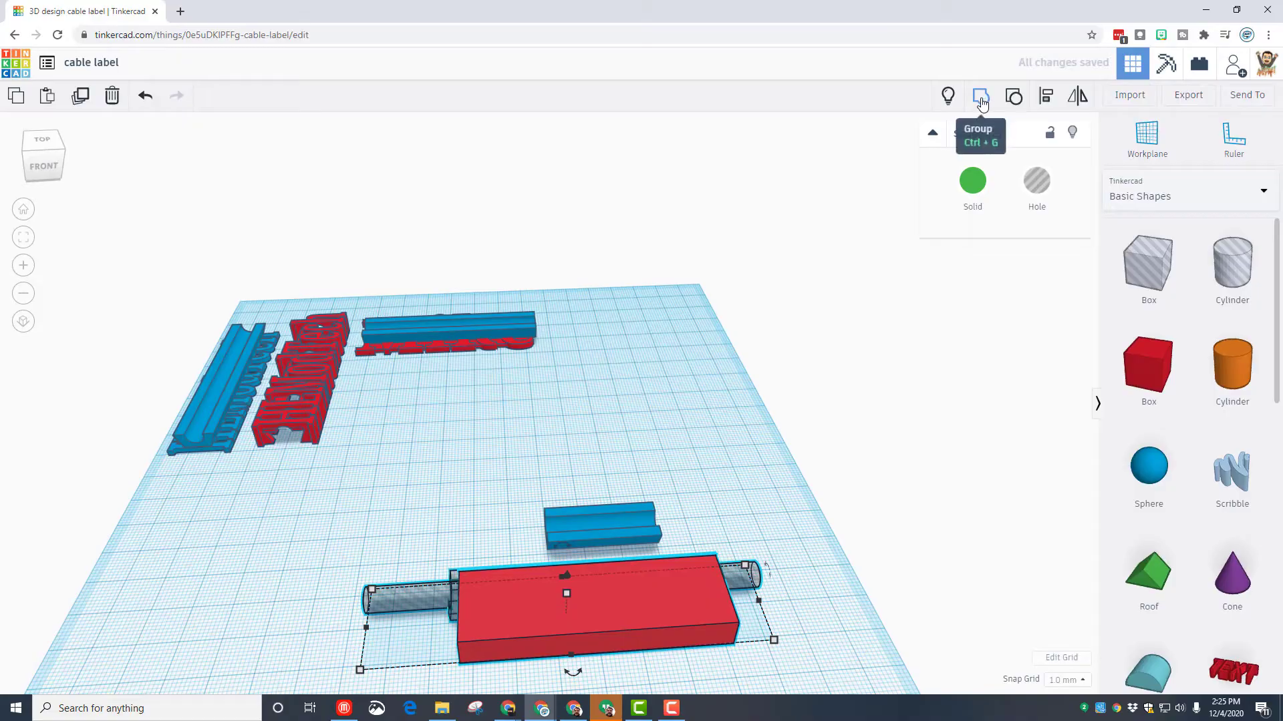
click(1046, 95)
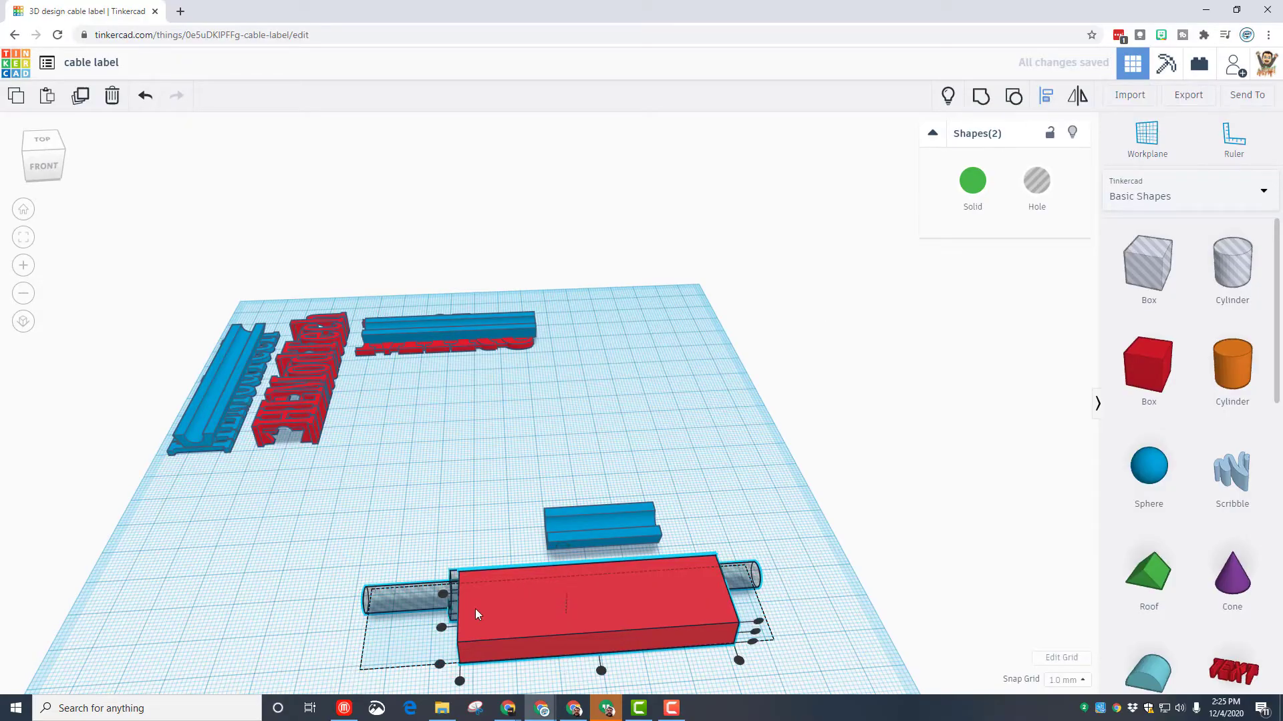
click(442, 627)
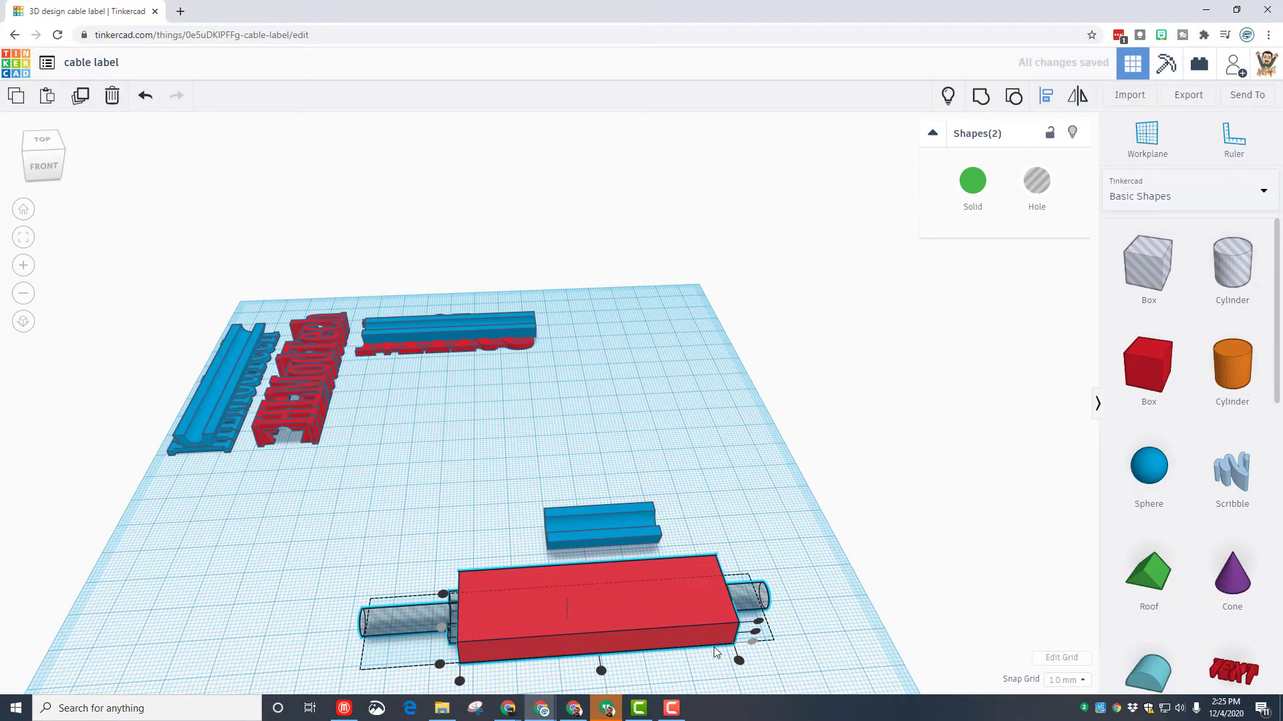
Stretch the grouped hole to about 101 mm long so its trapezoid part extends beyond the red box's end.
right_drag(716, 651, 571, 615)
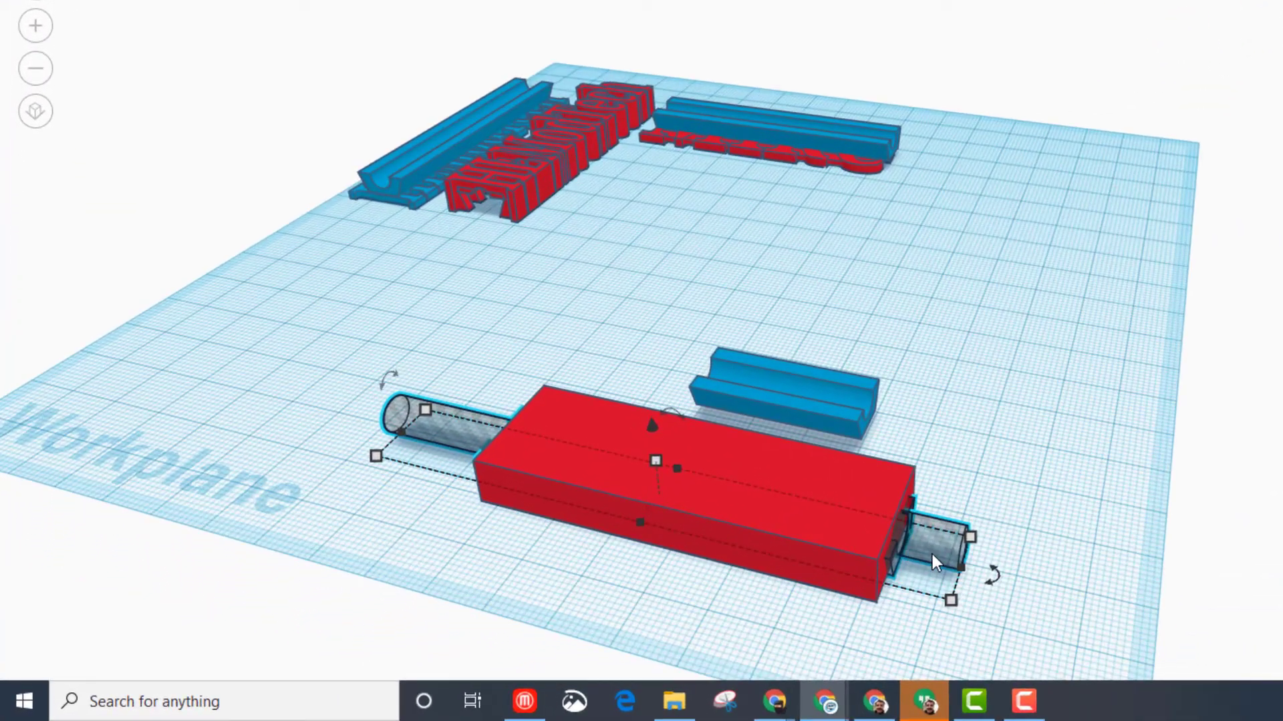
drag(934, 561, 987, 572)
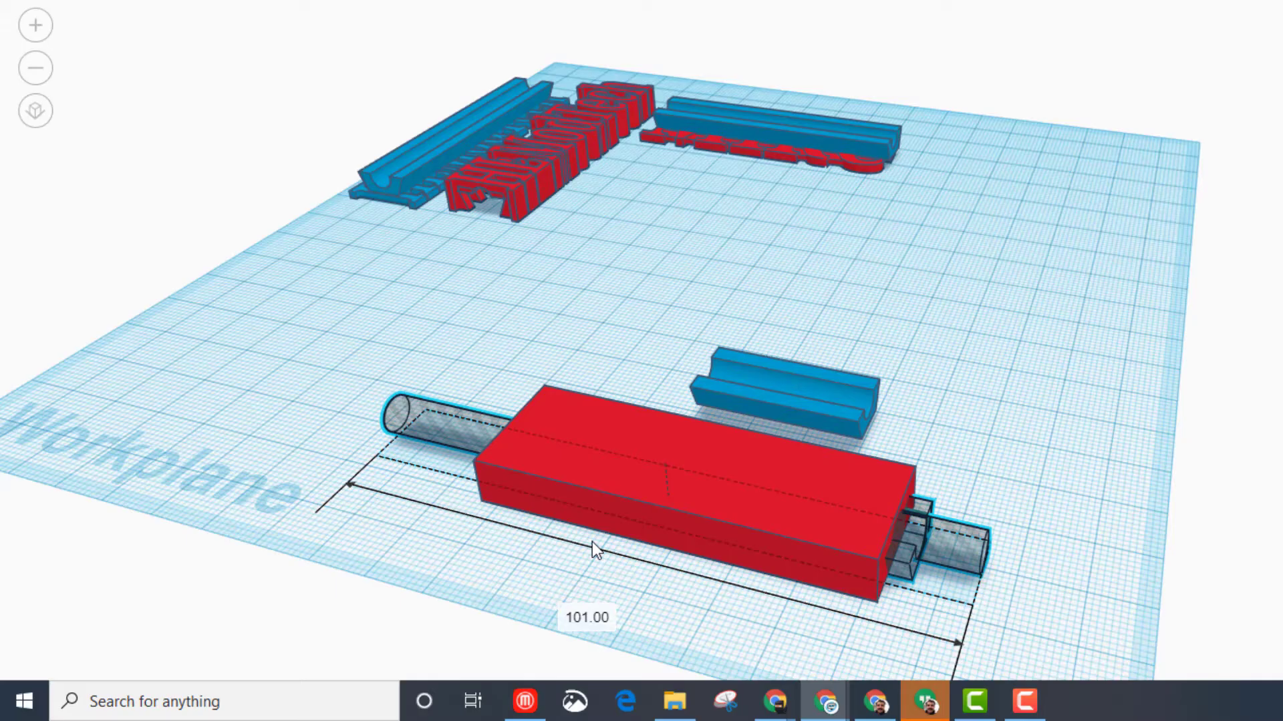
right_drag(592, 543, 895, 597)
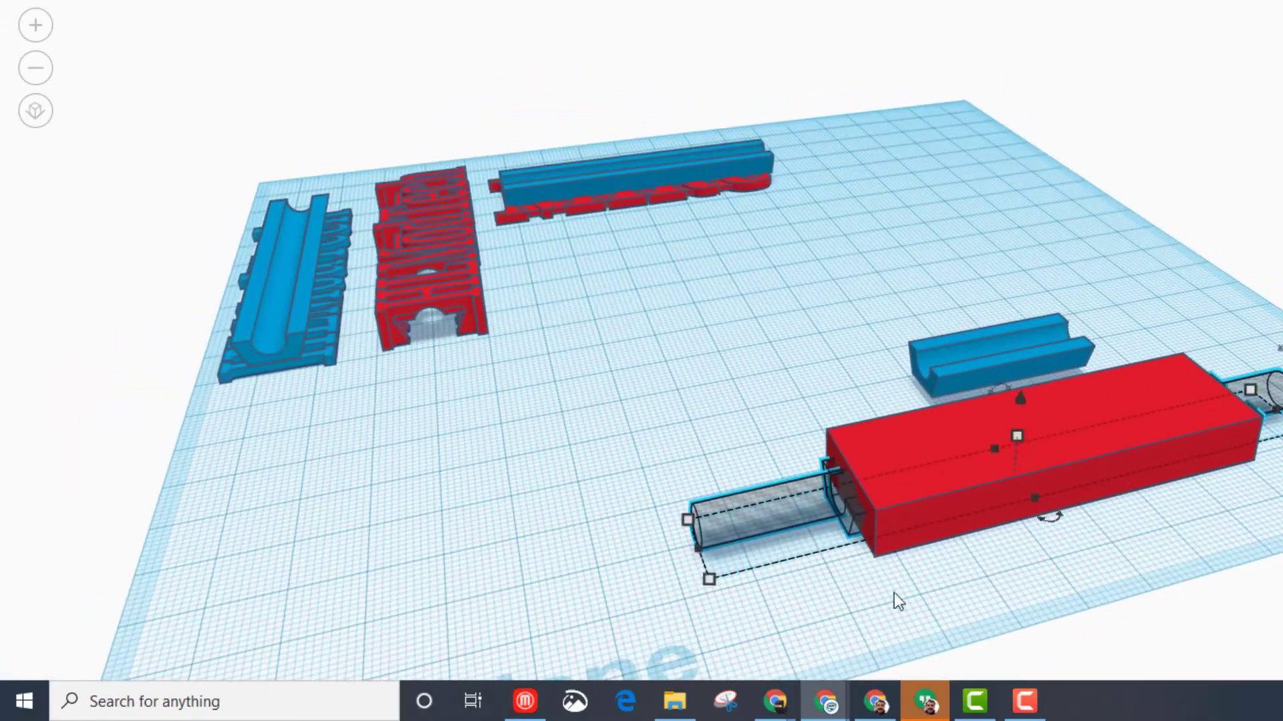
click(901, 594)
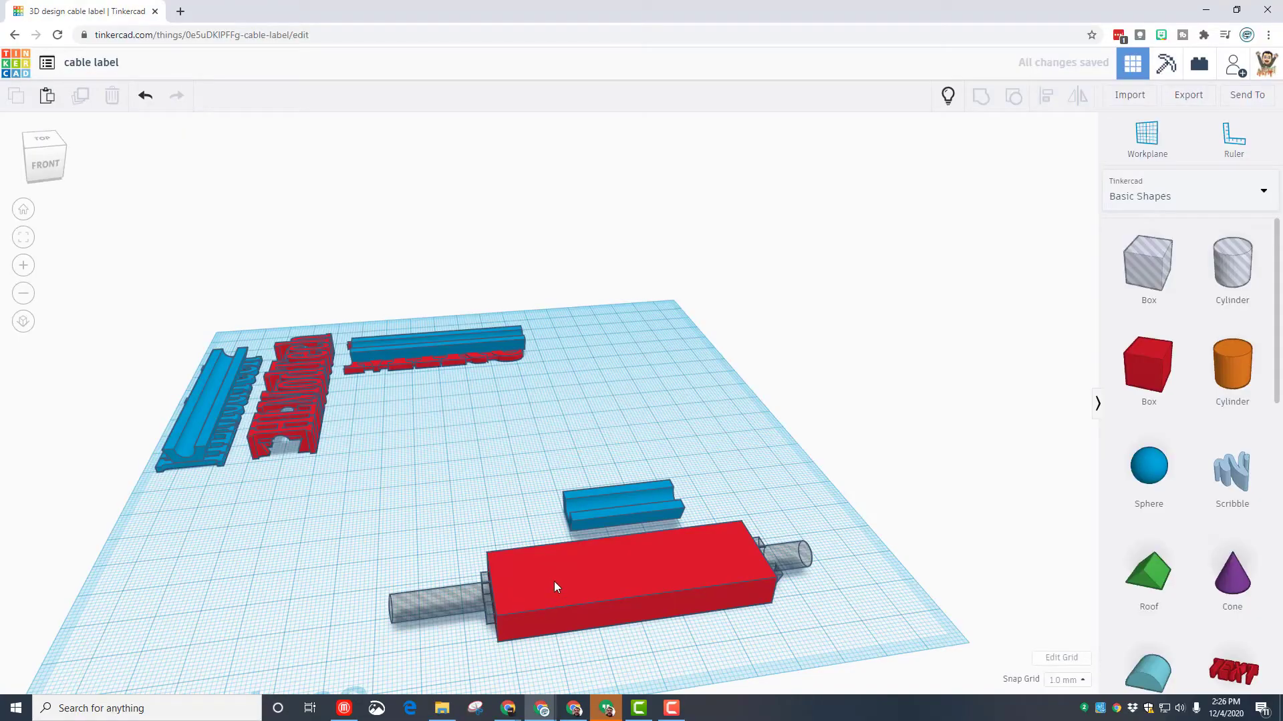
Duplicate the red box, move the copy back beneath the blue trapezoid, and set the copy's height to 2 mm.
click(555, 585)
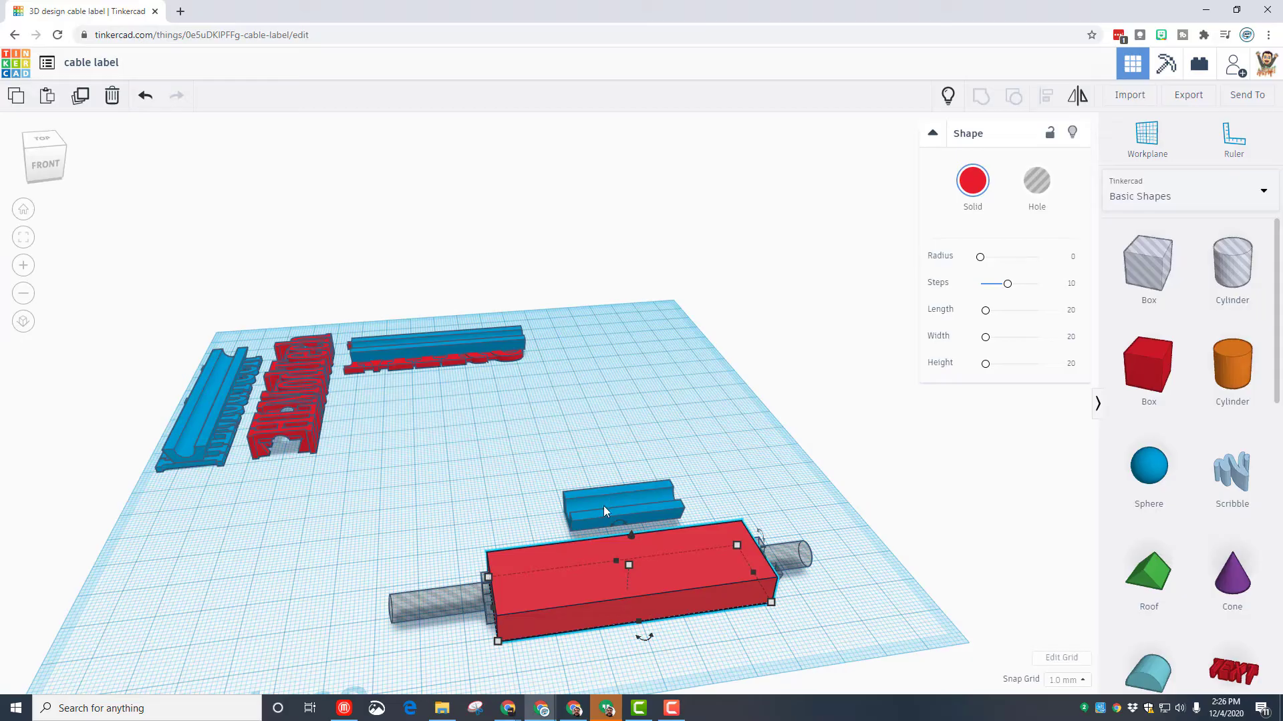
click(82, 100)
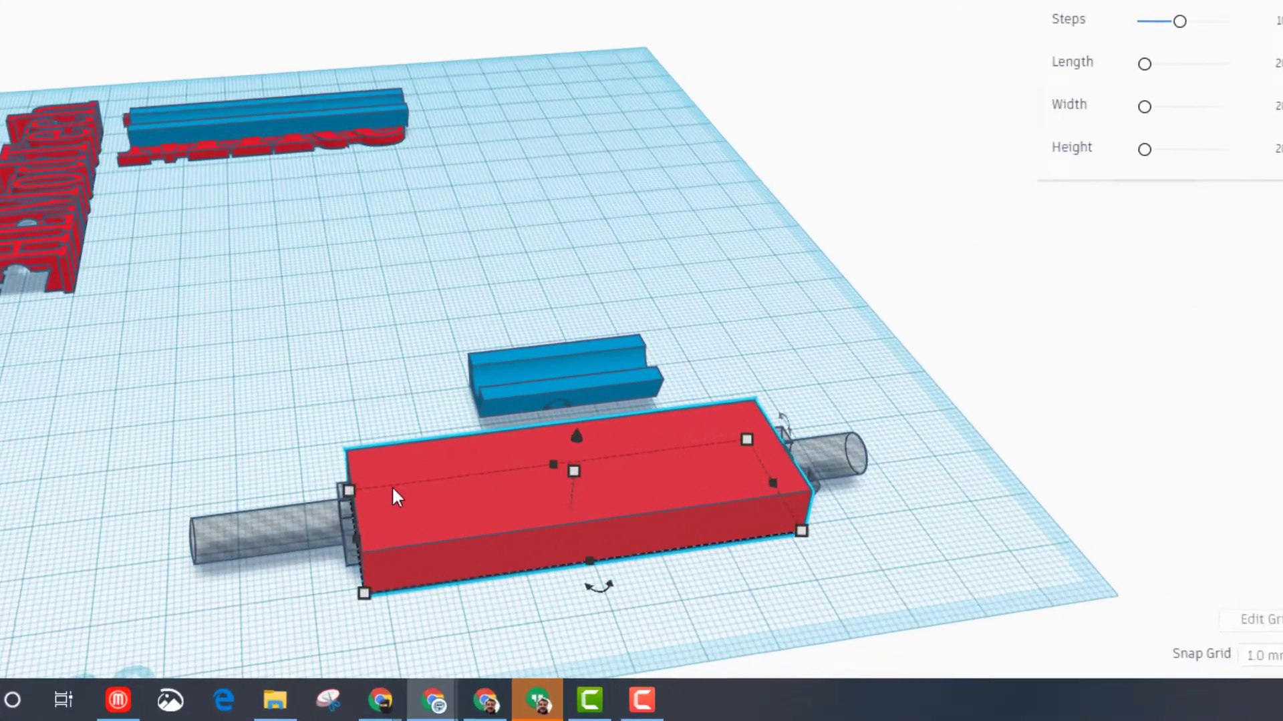
drag(517, 576, 492, 507)
drag(247, 291, 248, 289)
drag(443, 266, 630, 293)
click(454, 266)
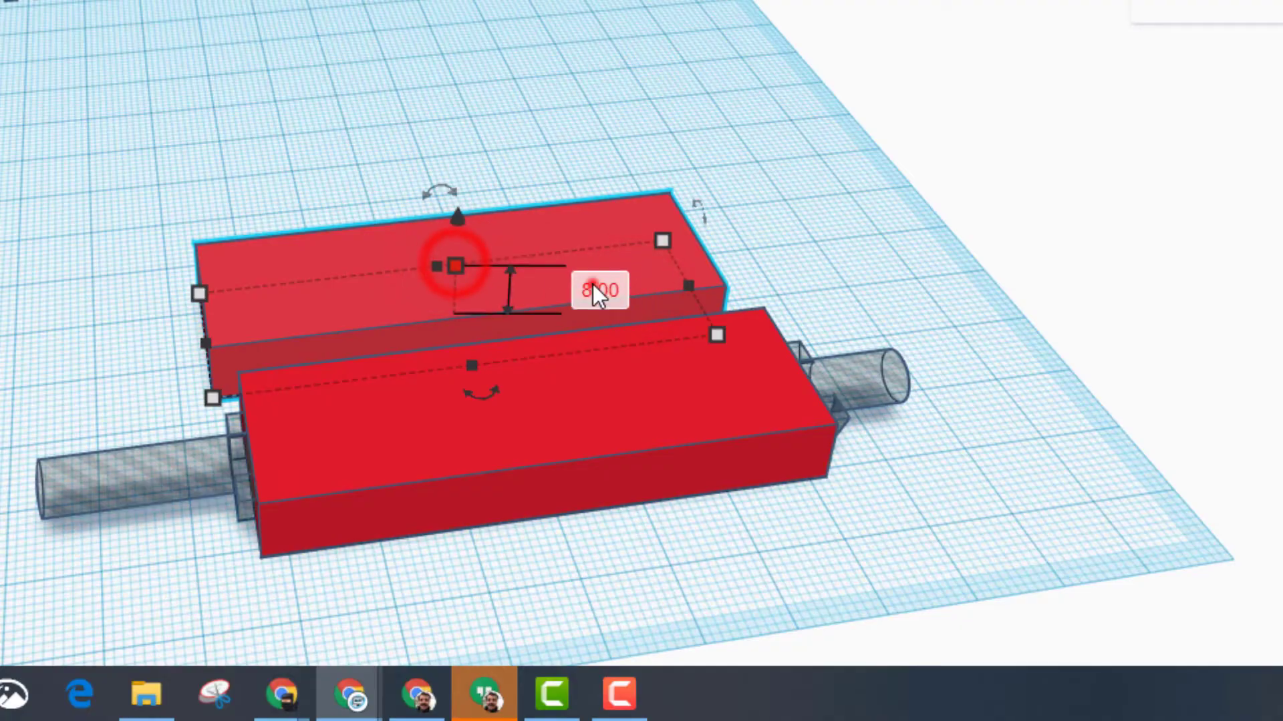
click(595, 292)
text(2)
key(Return)
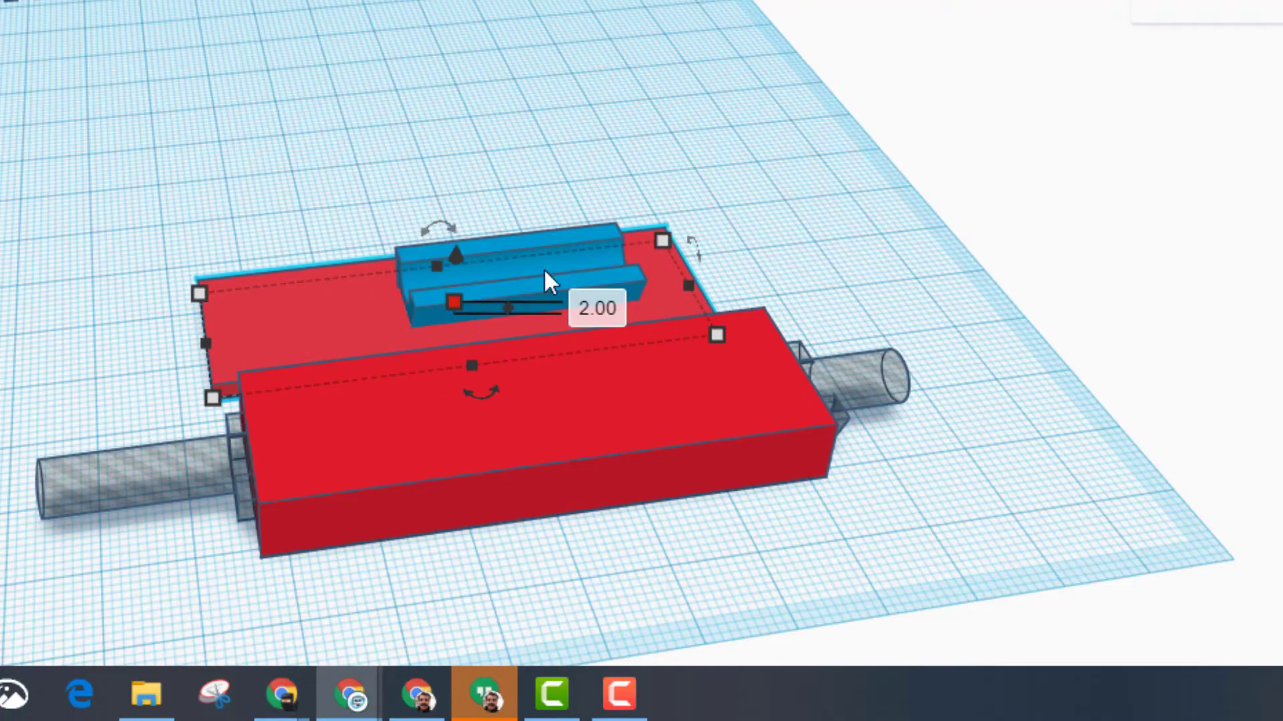
Group the 8 mm red box with the long hole to cut the mating channel through it.
click(477, 630)
drag(507, 576, 381, 479)
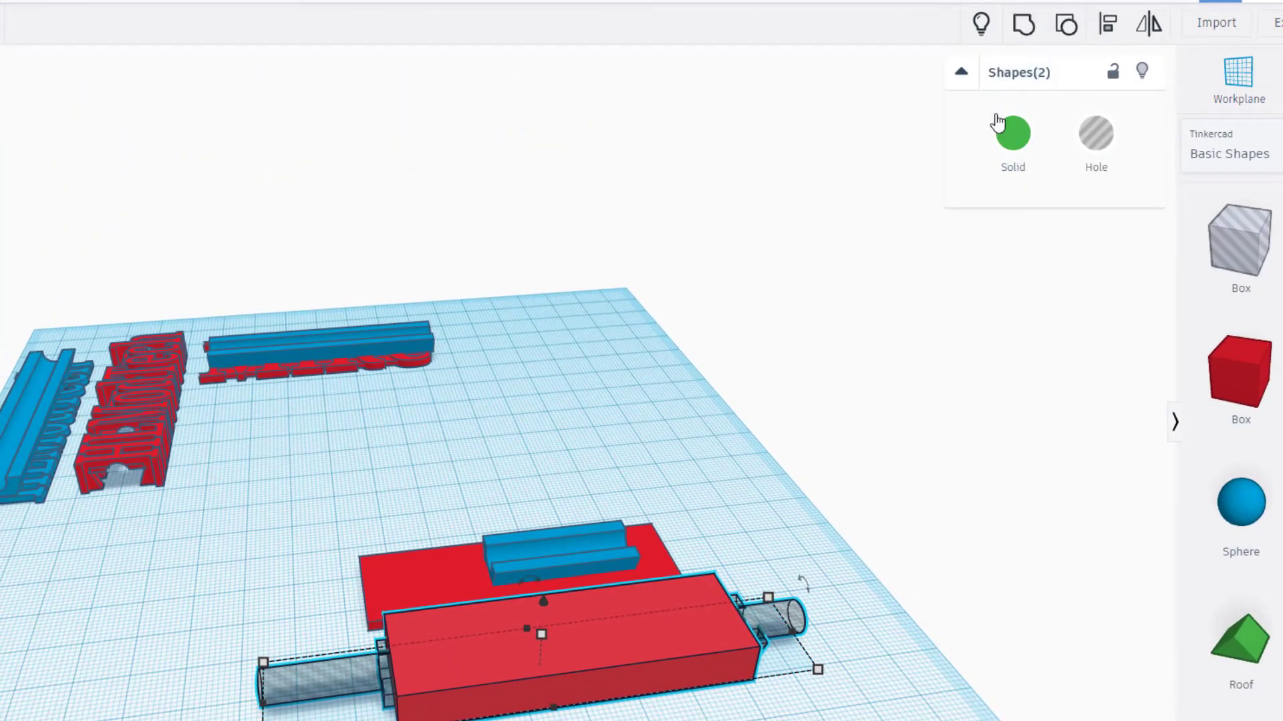
click(1024, 25)
right_drag(319, 680, 581, 590)
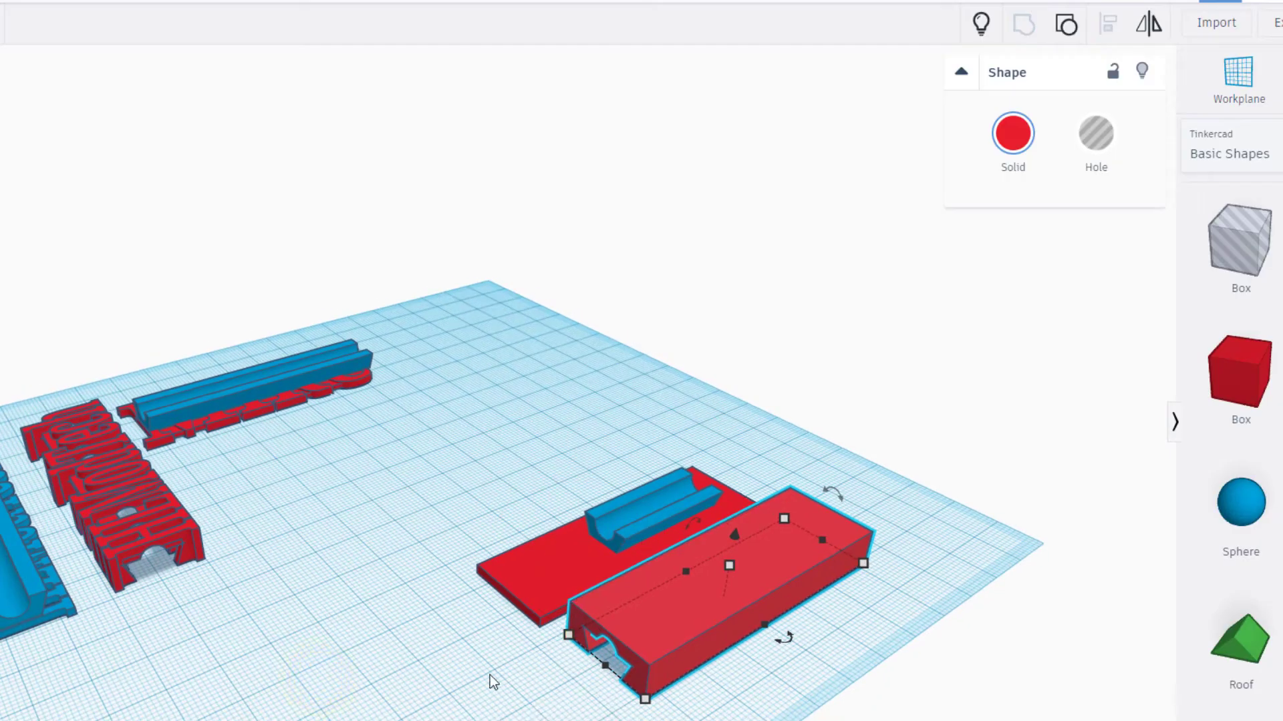
Stretch the blue trapezoid at both ends to roughly match the length of the thin red plate.
right_drag(490, 675, 369, 543)
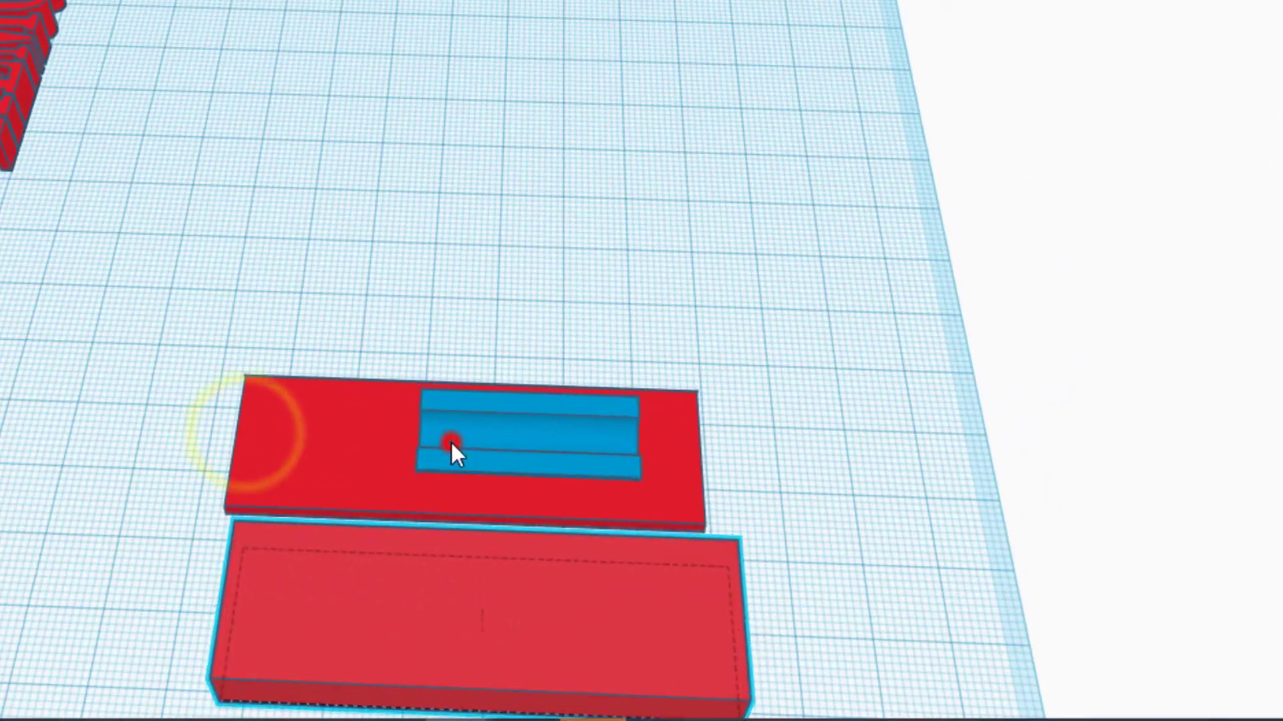
click(450, 446)
drag(419, 443, 242, 446)
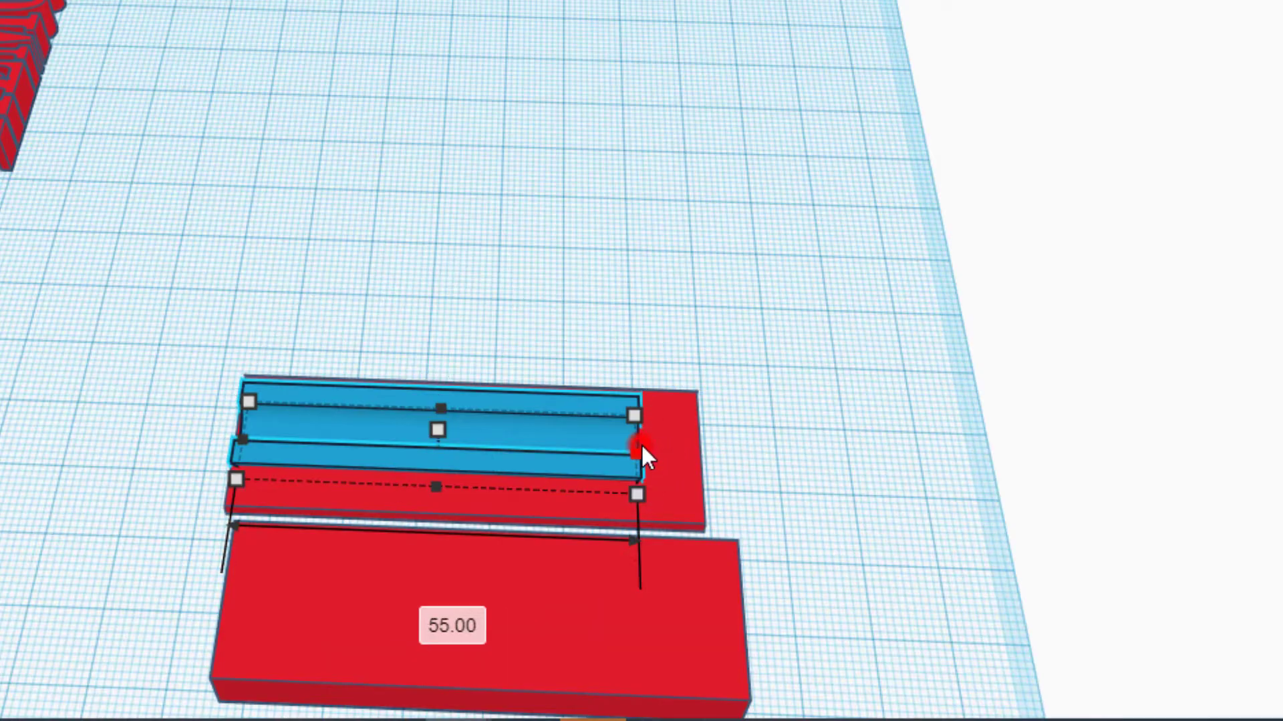
drag(640, 443, 692, 451)
right_drag(692, 451, 390, 444)
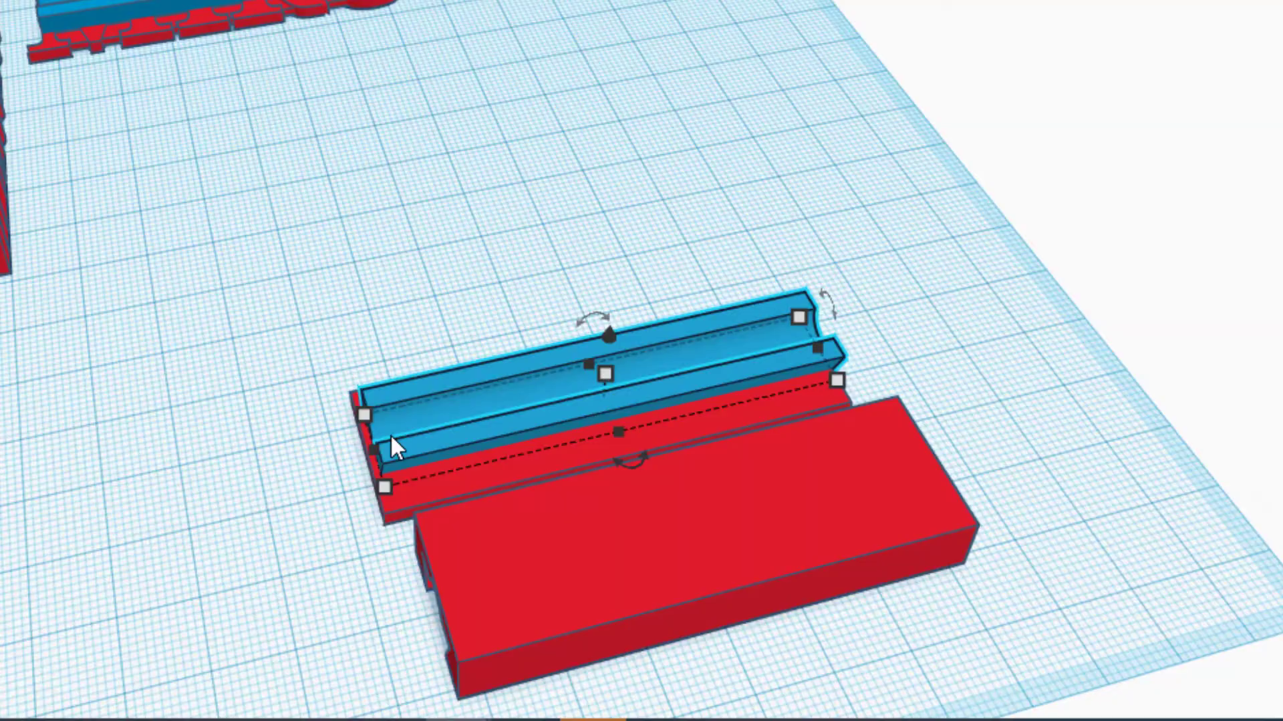
Align the blue trapezoid with the thin red plate across their width.
click(286, 388)
drag(288, 332, 401, 439)
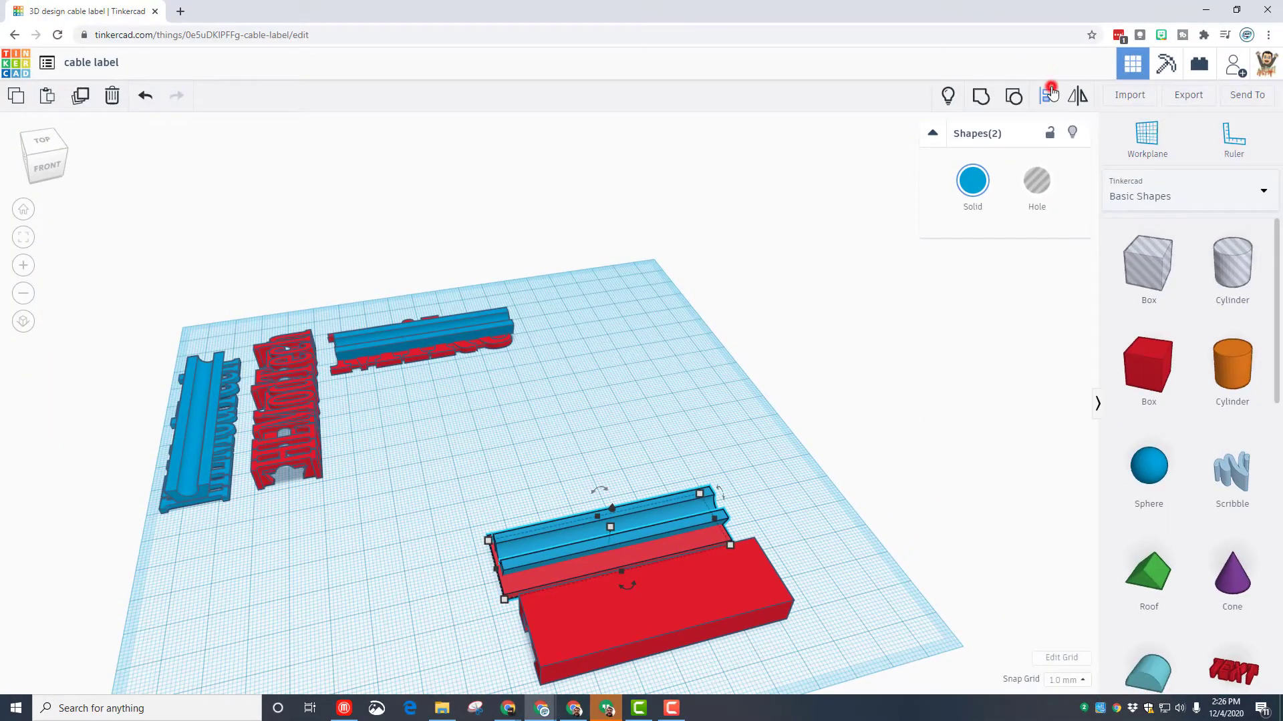
click(1050, 95)
click(481, 578)
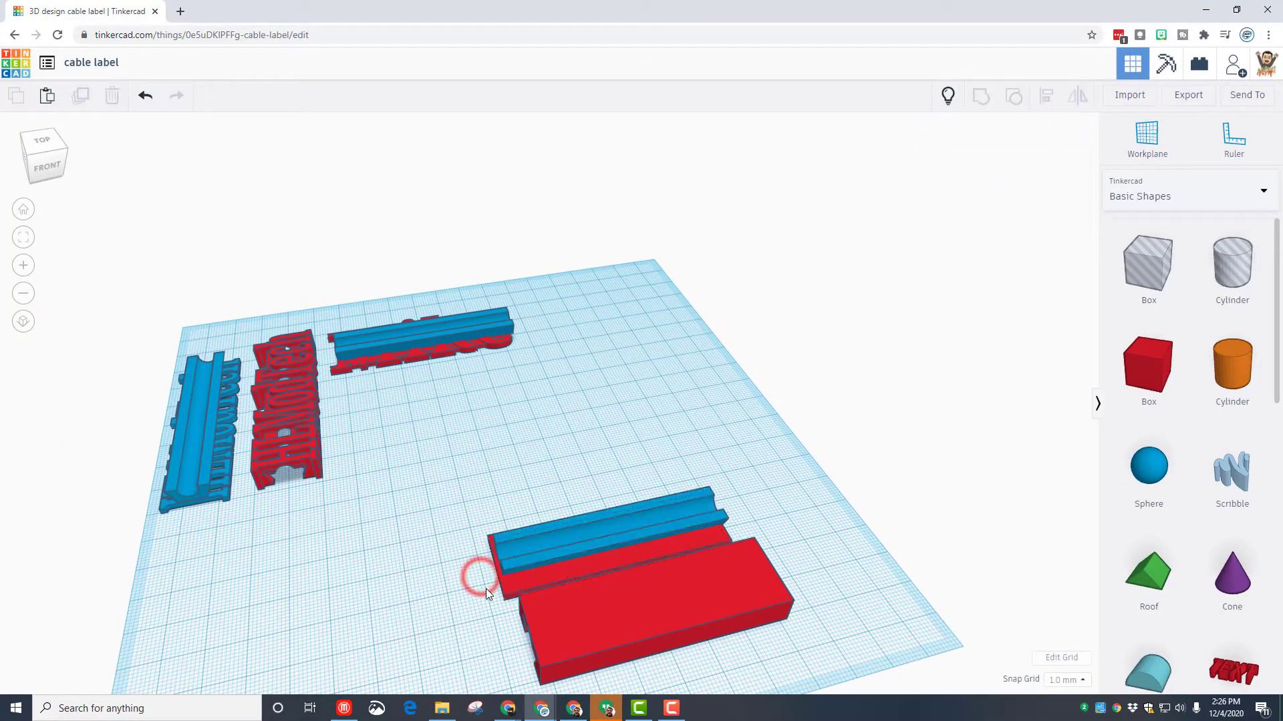
Set the blue trapezoid's length to 65 mm.
click(523, 547)
click(499, 563)
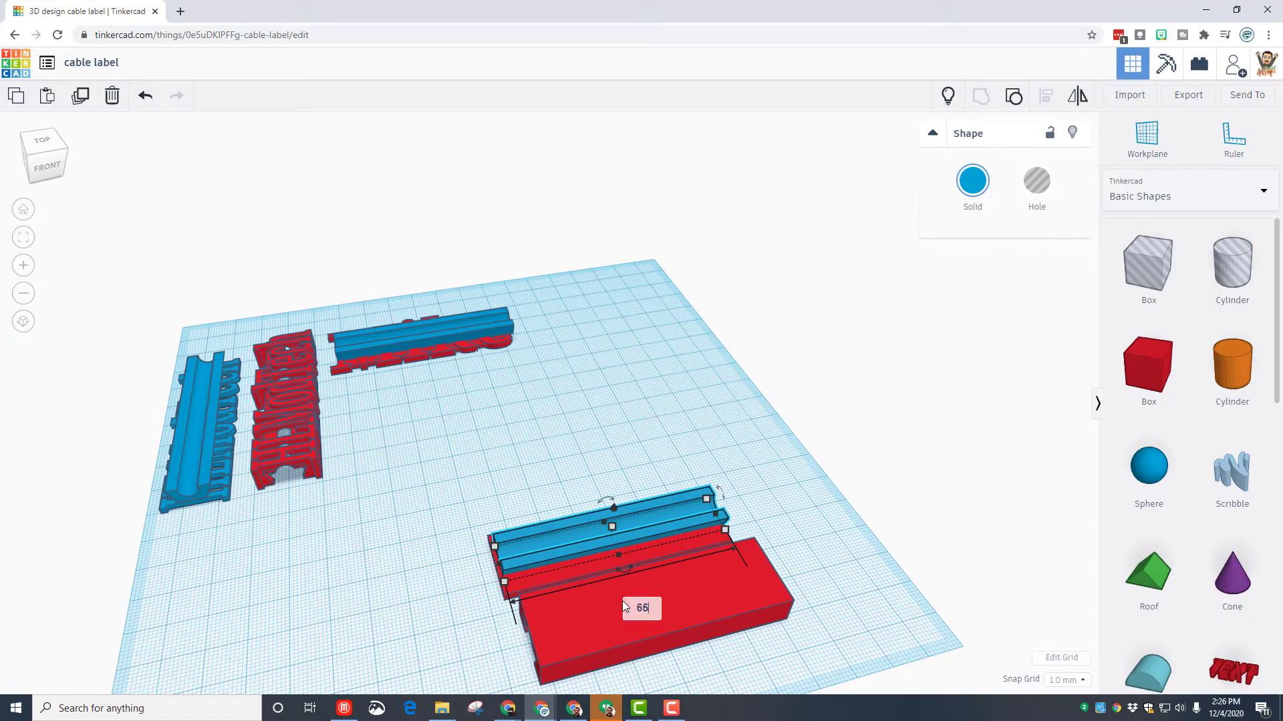
key(Return)
click(445, 584)
Place a workplane on top of the thin red plate and drop the blue trapezoid onto it.
right_drag(445, 585, 614, 518)
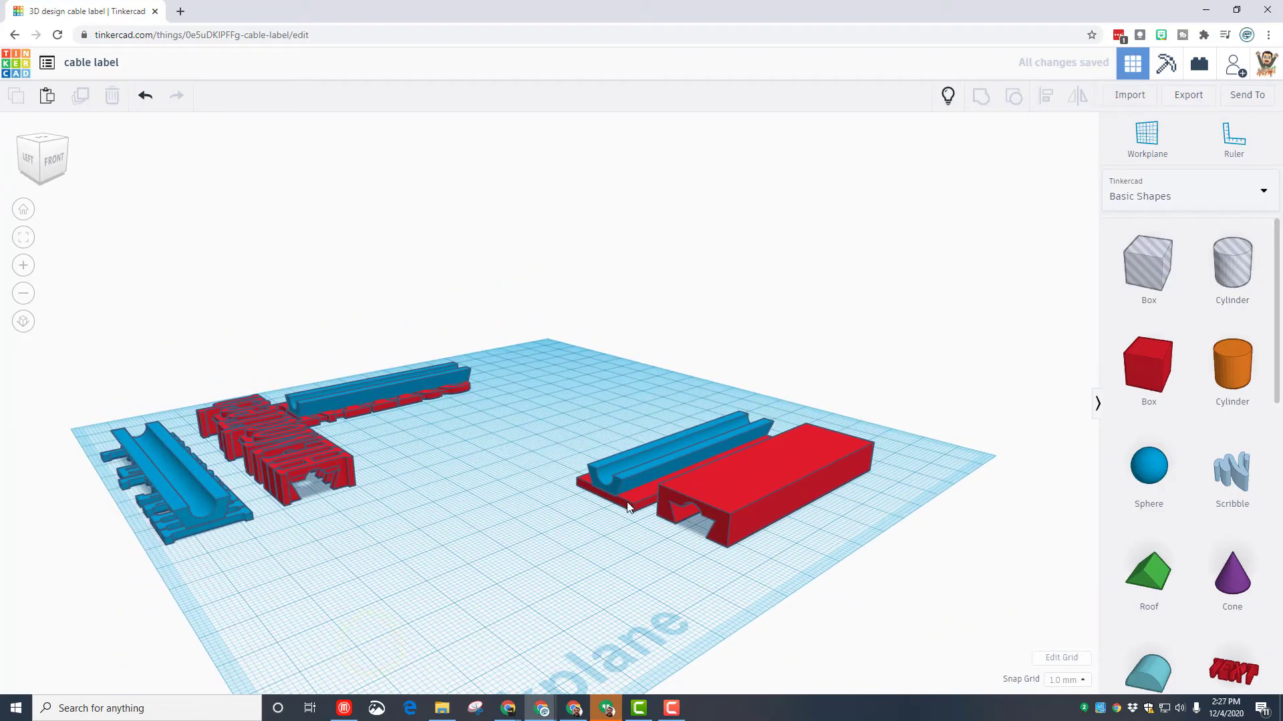
key(w)
click(631, 500)
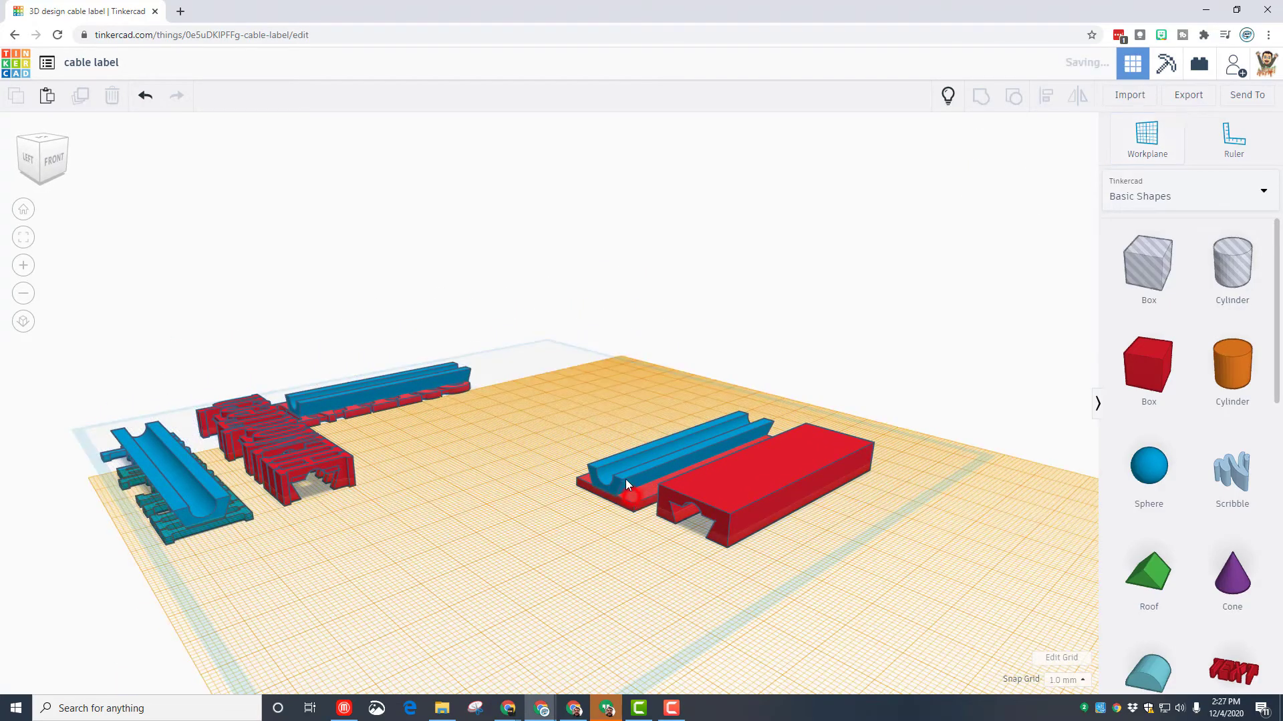
click(625, 479)
key(d)
click(539, 539)
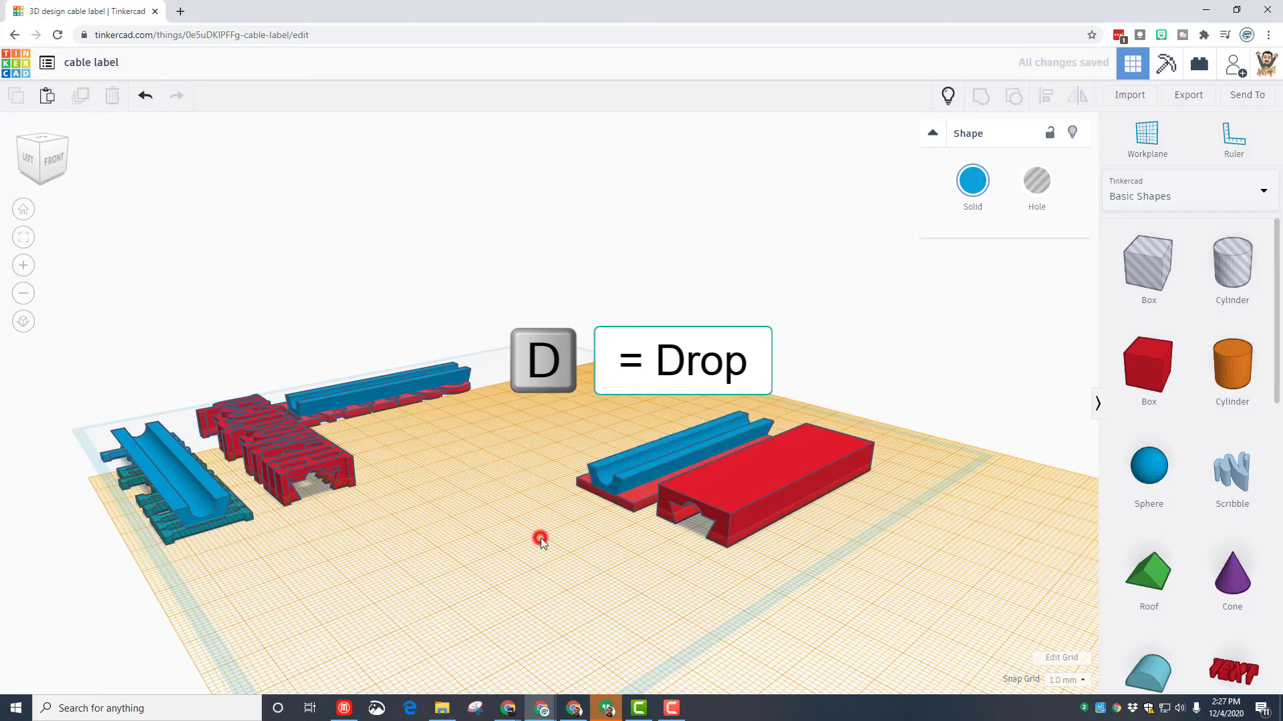
Group the blue trapezoid and the thin red plate into one part.
click(566, 462)
click(604, 497)
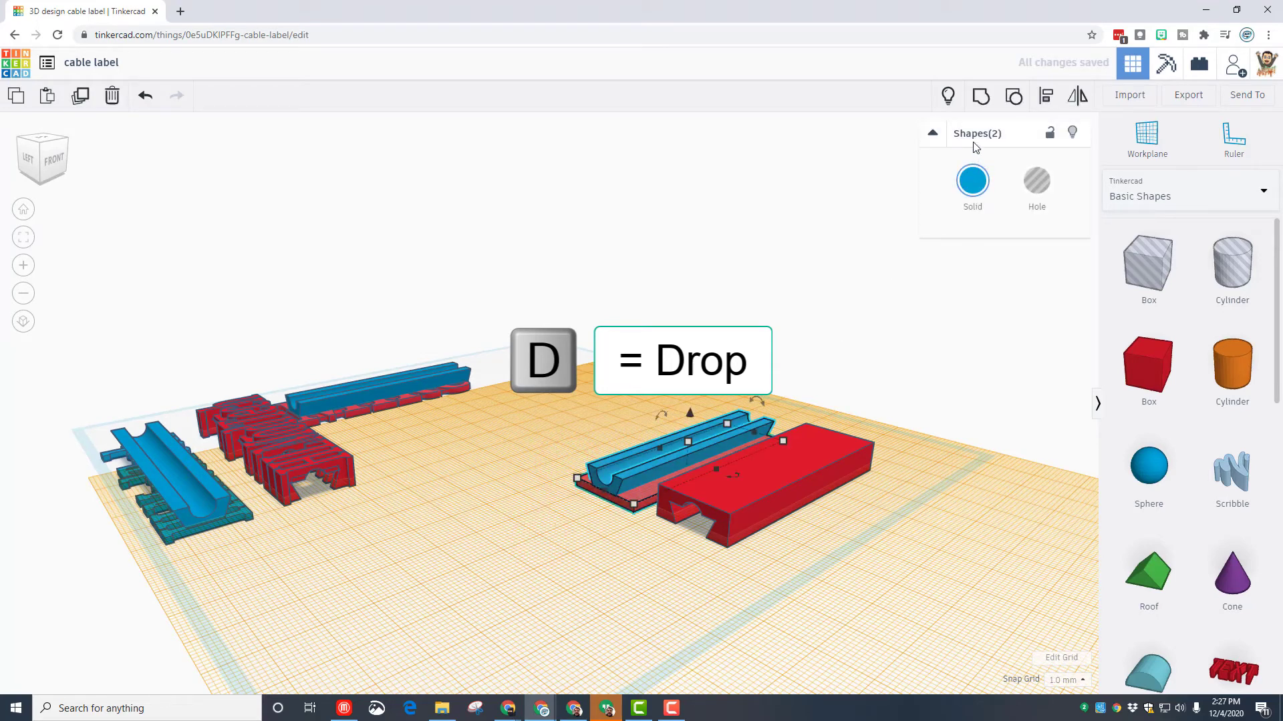
click(980, 95)
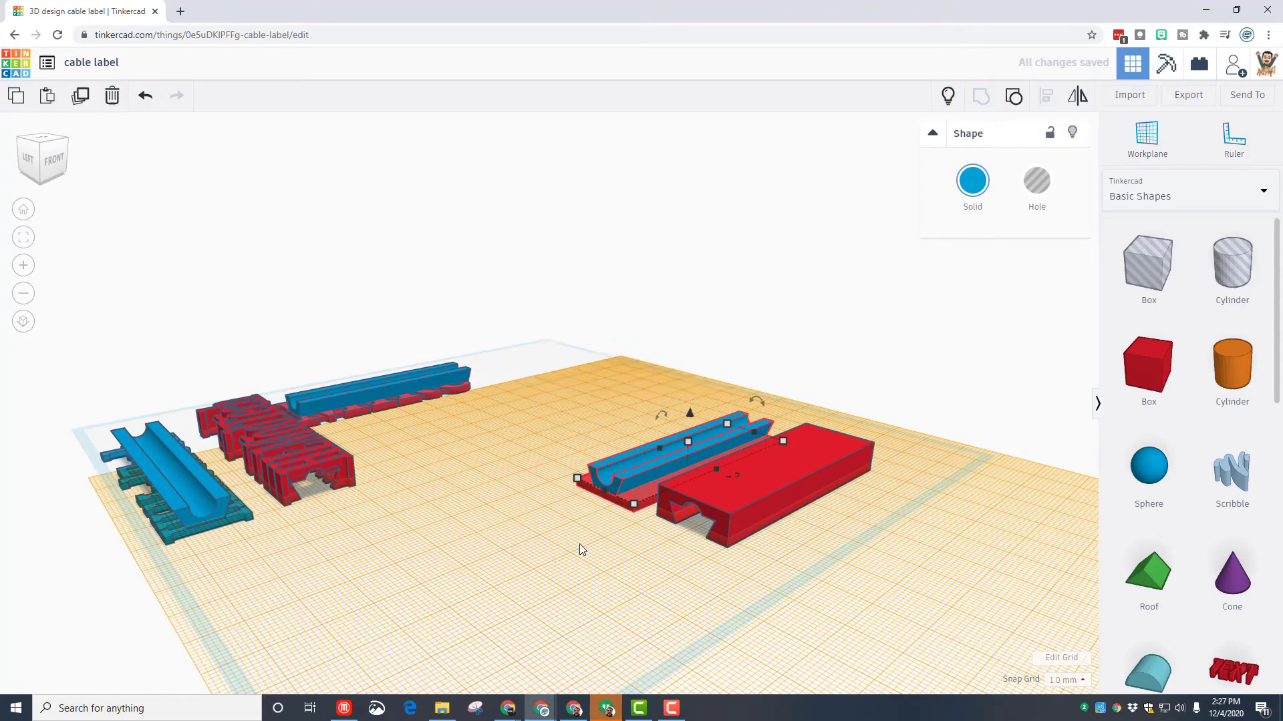
drag(600, 491, 600, 490)
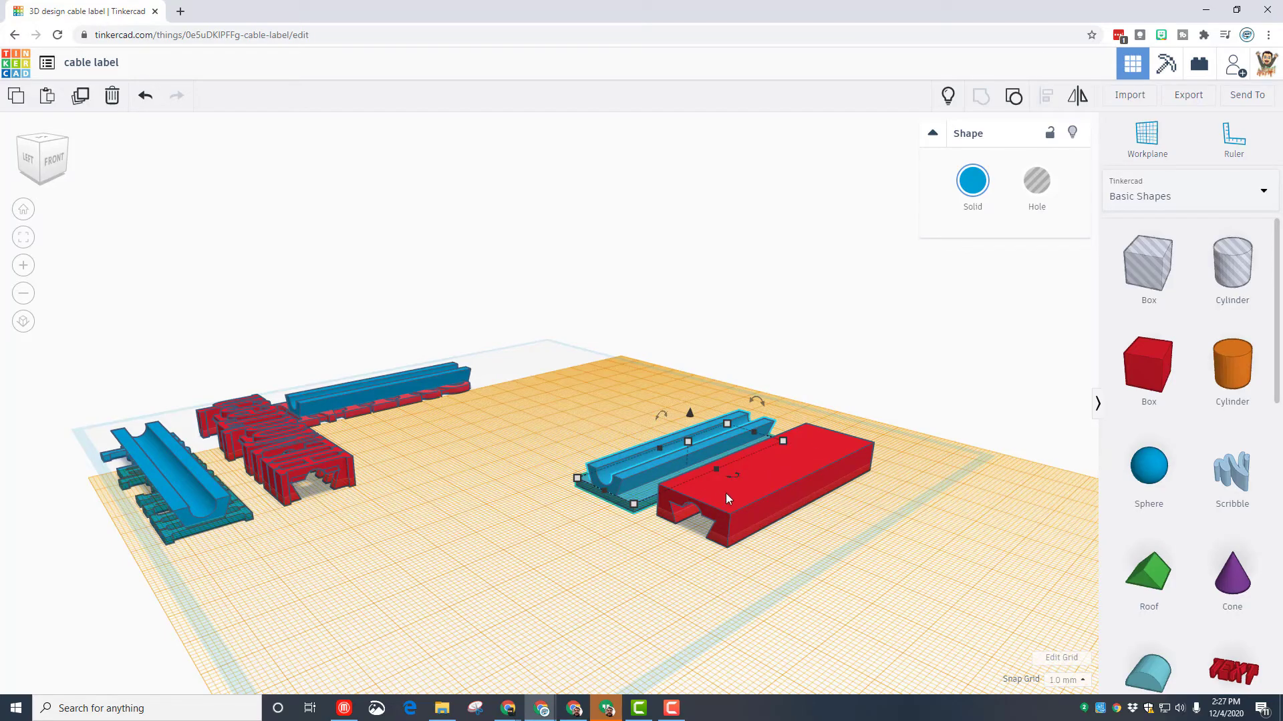
Place a workplane on top of the red channel block and add a text shape onto it.
right_drag(567, 569, 430, 607)
click(431, 607)
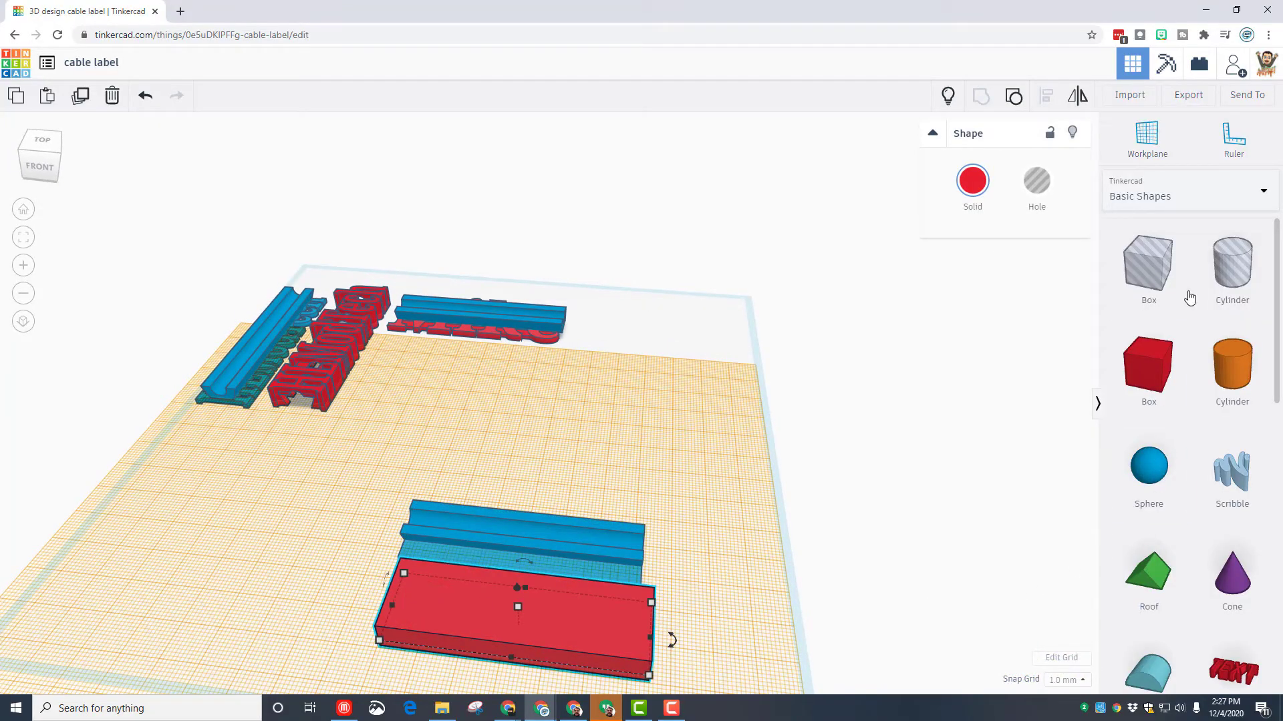
click(1147, 137)
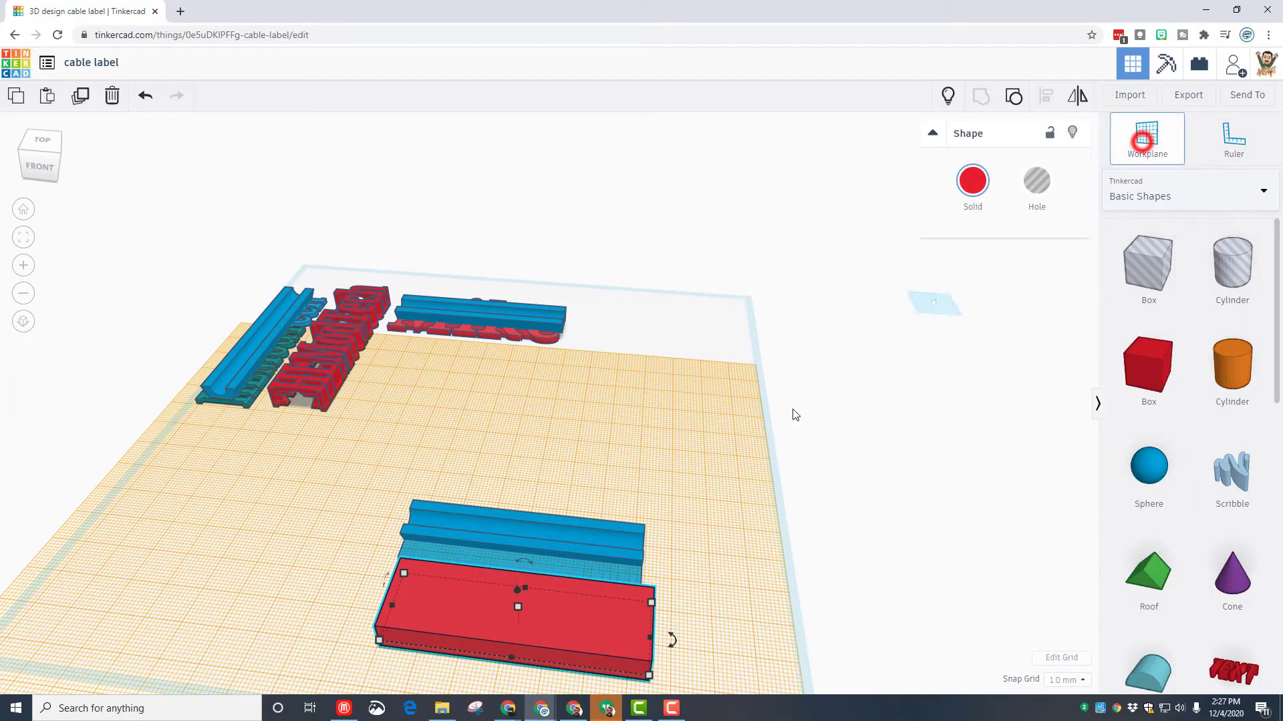
click(516, 622)
drag(1228, 670, 514, 601)
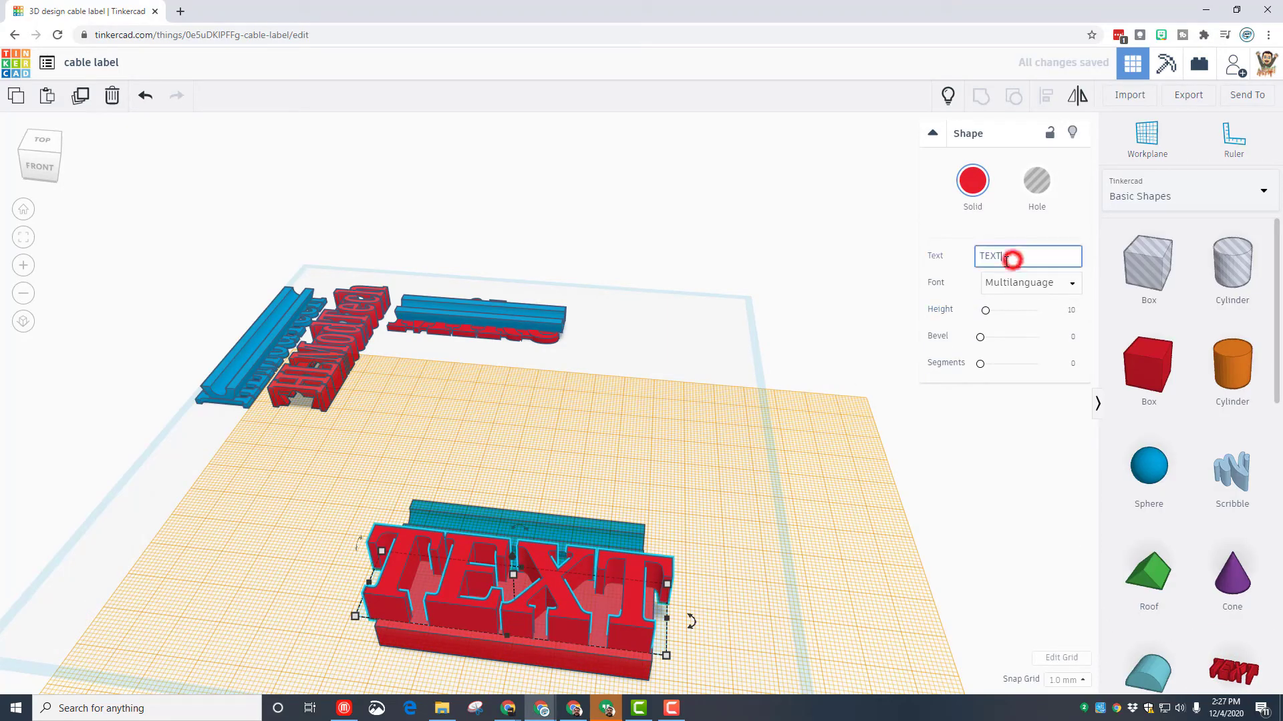
Replace the text shape's default wording with the label owner's first name.
key(BackSpace)
key(BackSpace)
key(BackSpace)
key(BackSpace)
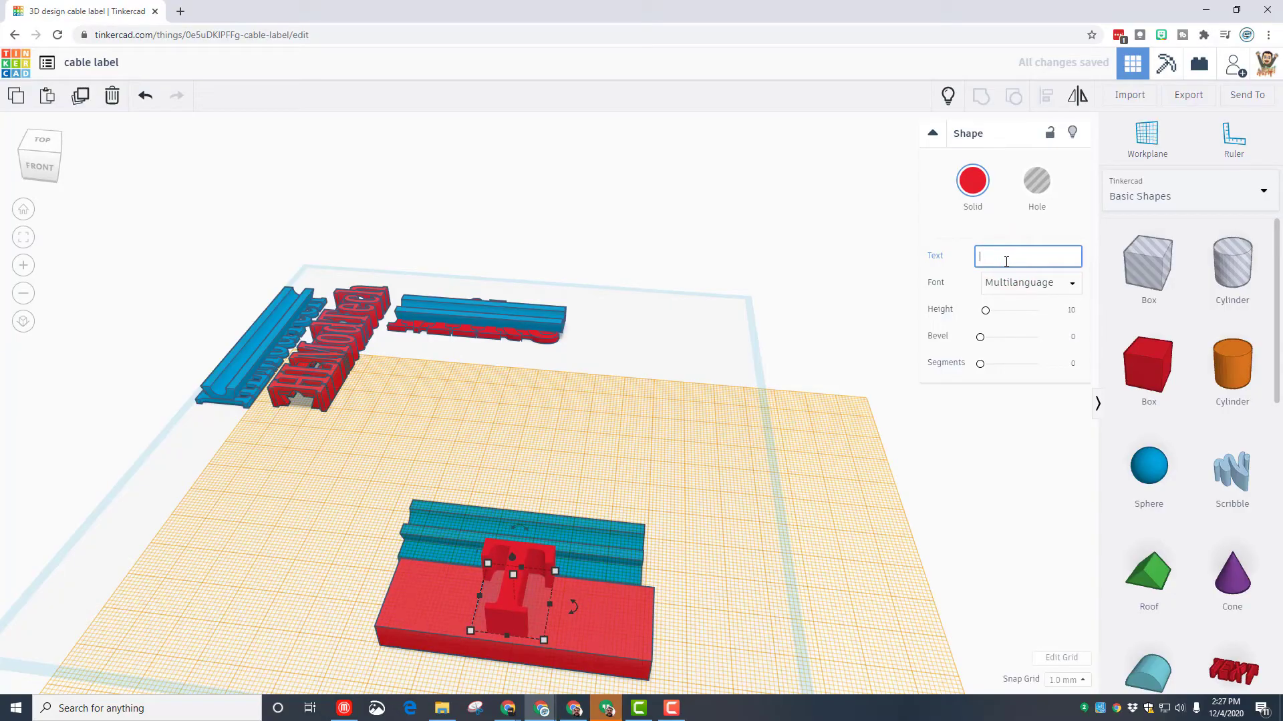
text(Mike)
Set the height of the name text to 2 mm.
right_drag(422, 470, 583, 475)
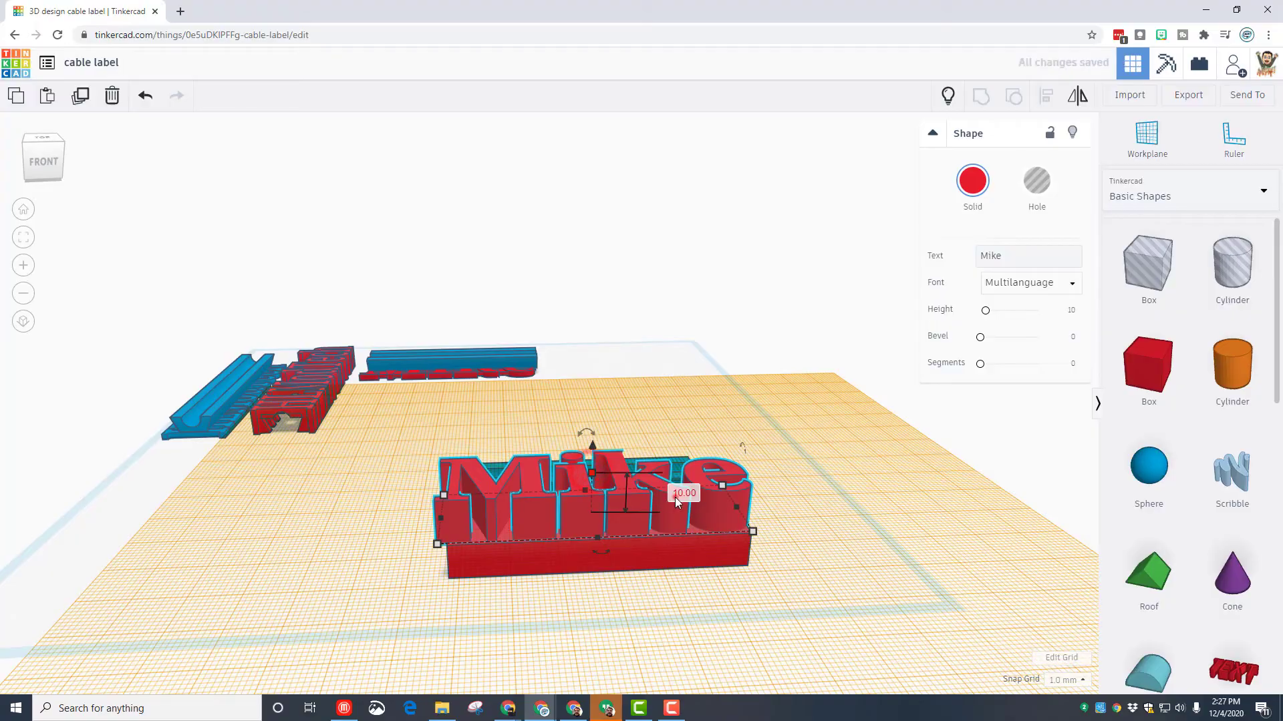
click(675, 495)
text(2)
key(Return)
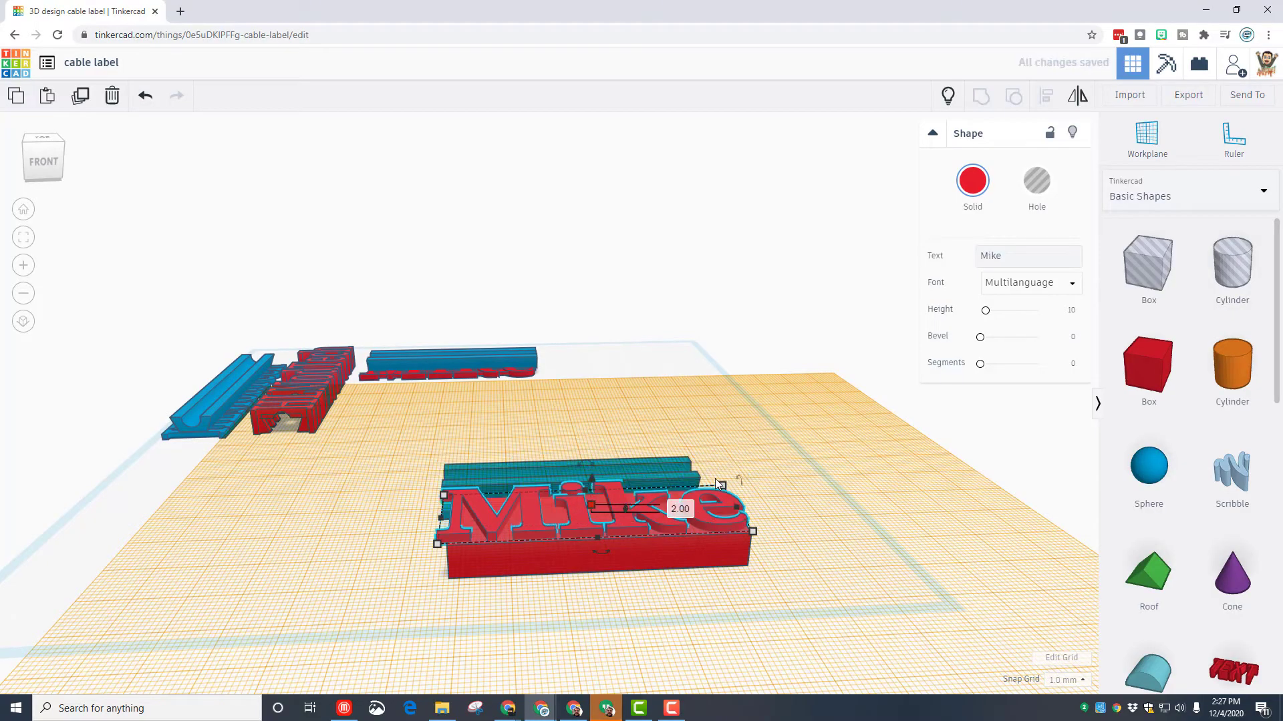
Shorten the name text freehand so it fits on the red block's top face.
right_drag(503, 579, 557, 593)
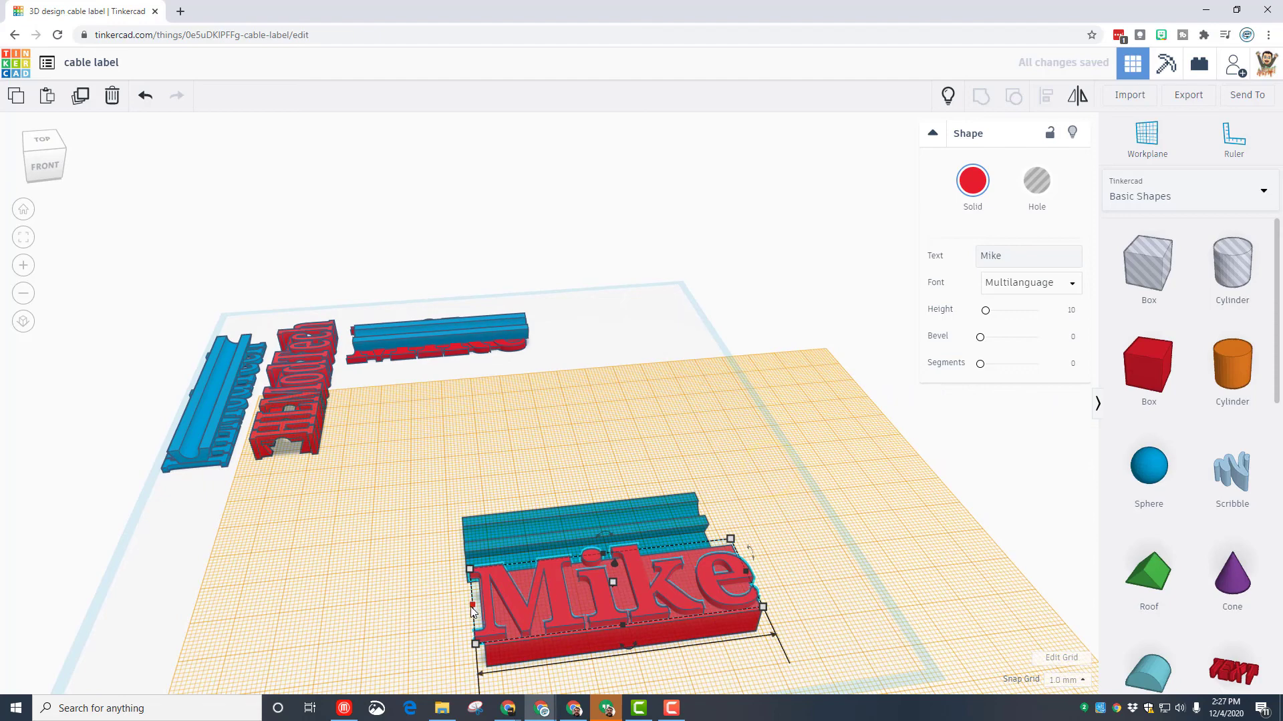
drag(472, 609, 489, 602)
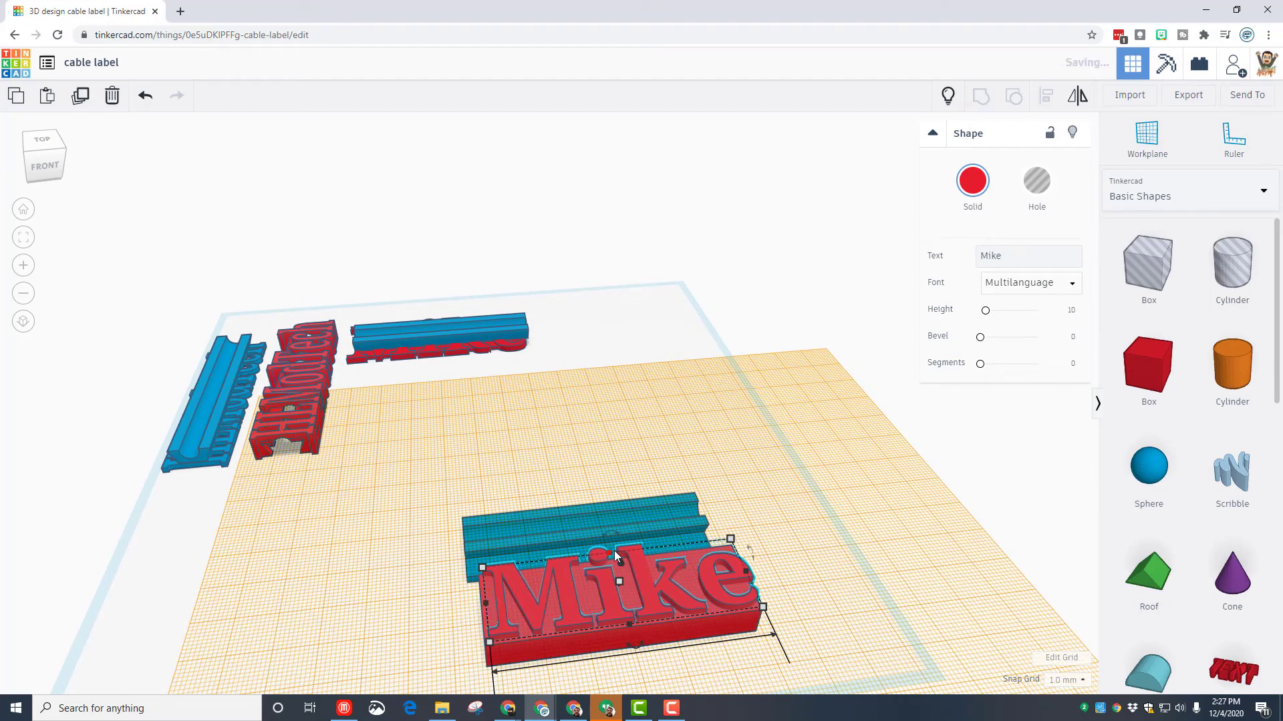
drag(615, 557, 619, 563)
Center the name text across the red block's width and group the two into one part.
right_drag(751, 569, 442, 583)
drag(339, 579, 338, 577)
click(214, 549)
drag(237, 413, 271, 462)
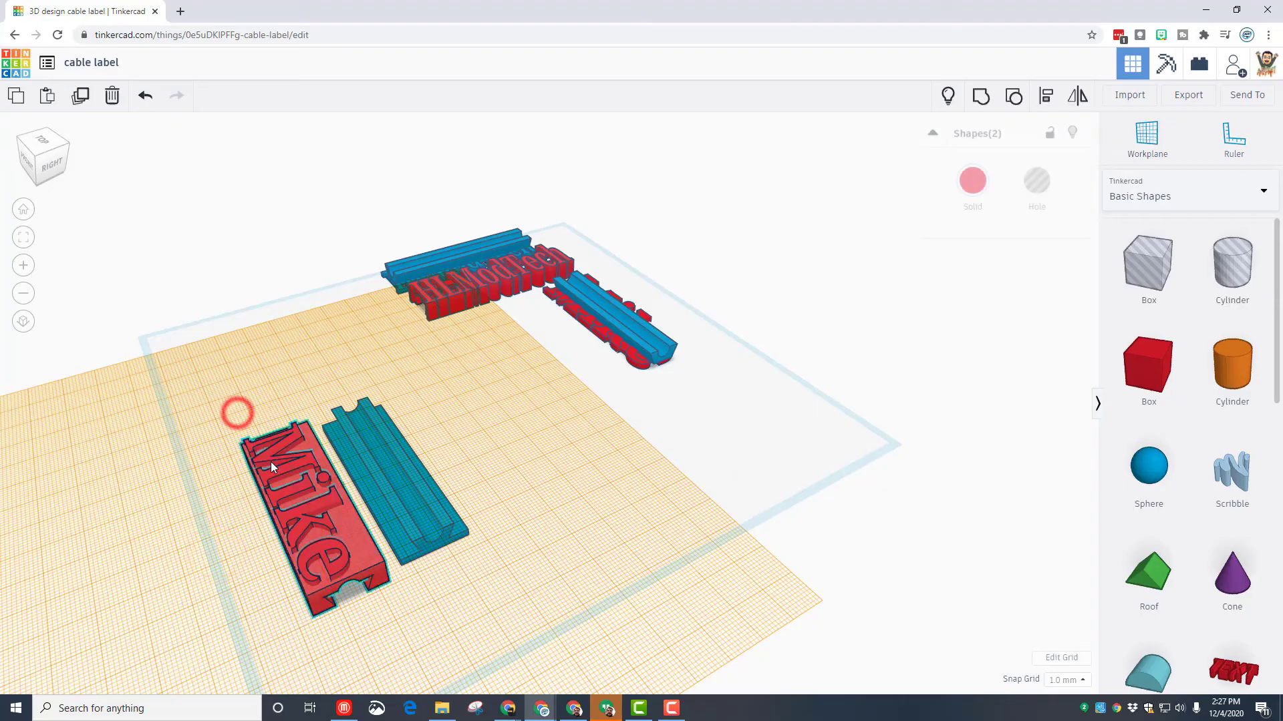
click(1047, 100)
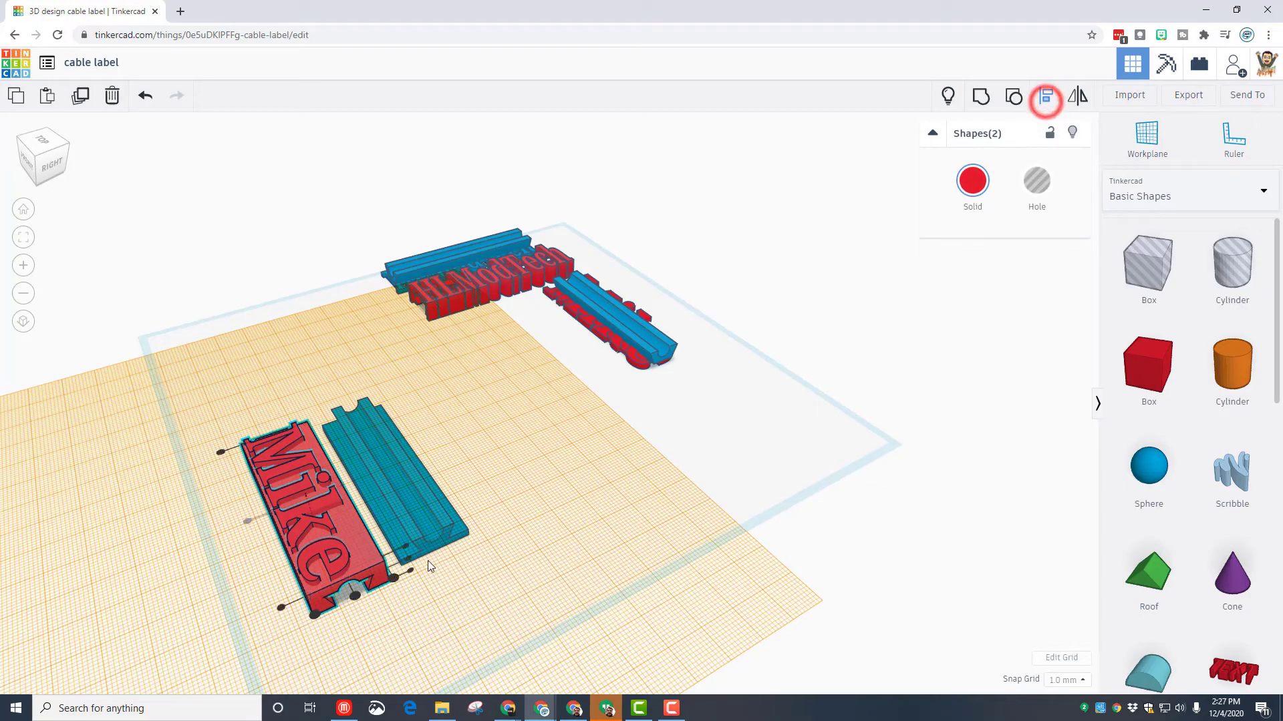
click(354, 594)
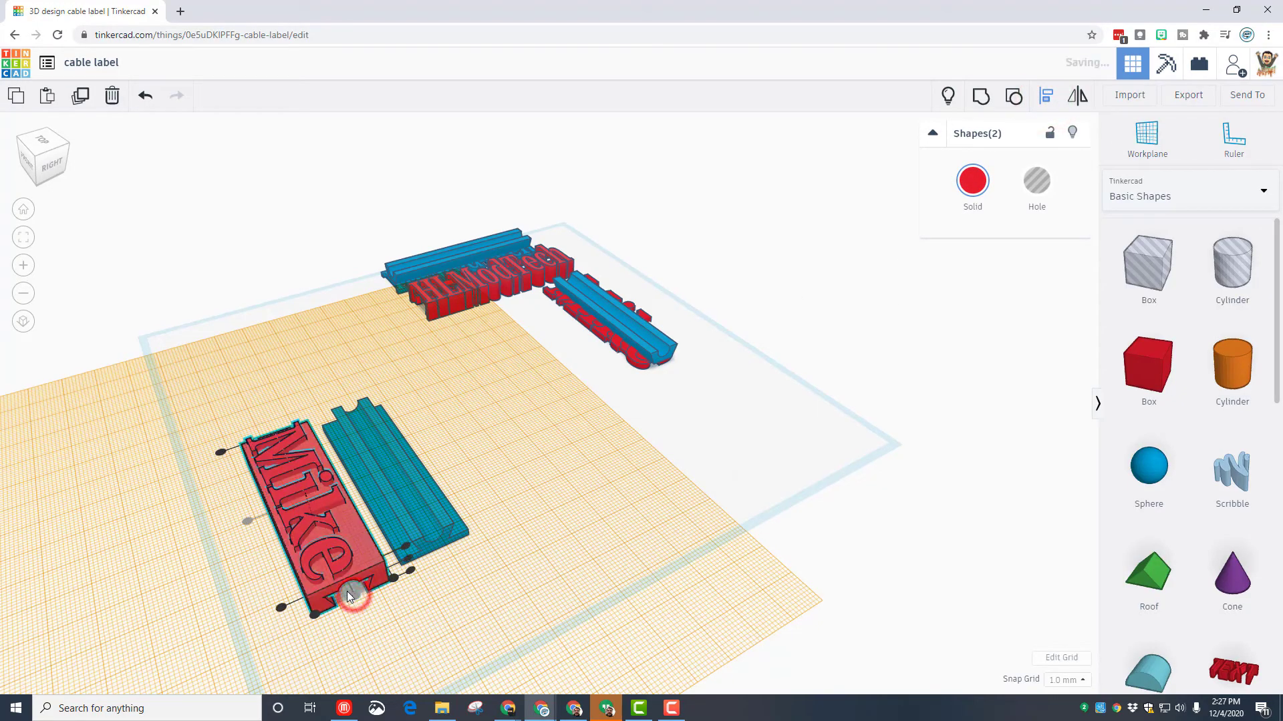
click(981, 97)
click(515, 592)
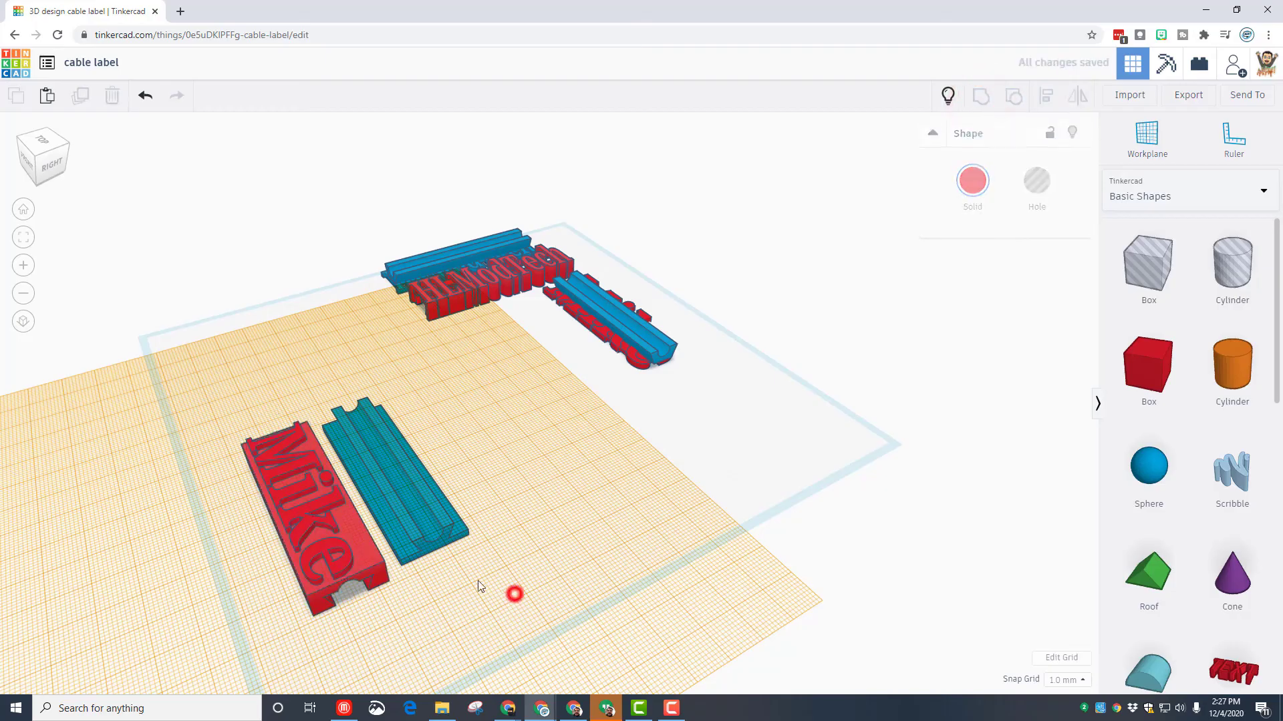
Return the workplane to the original base grid.
right_drag(515, 592, 531, 585)
click(652, 525)
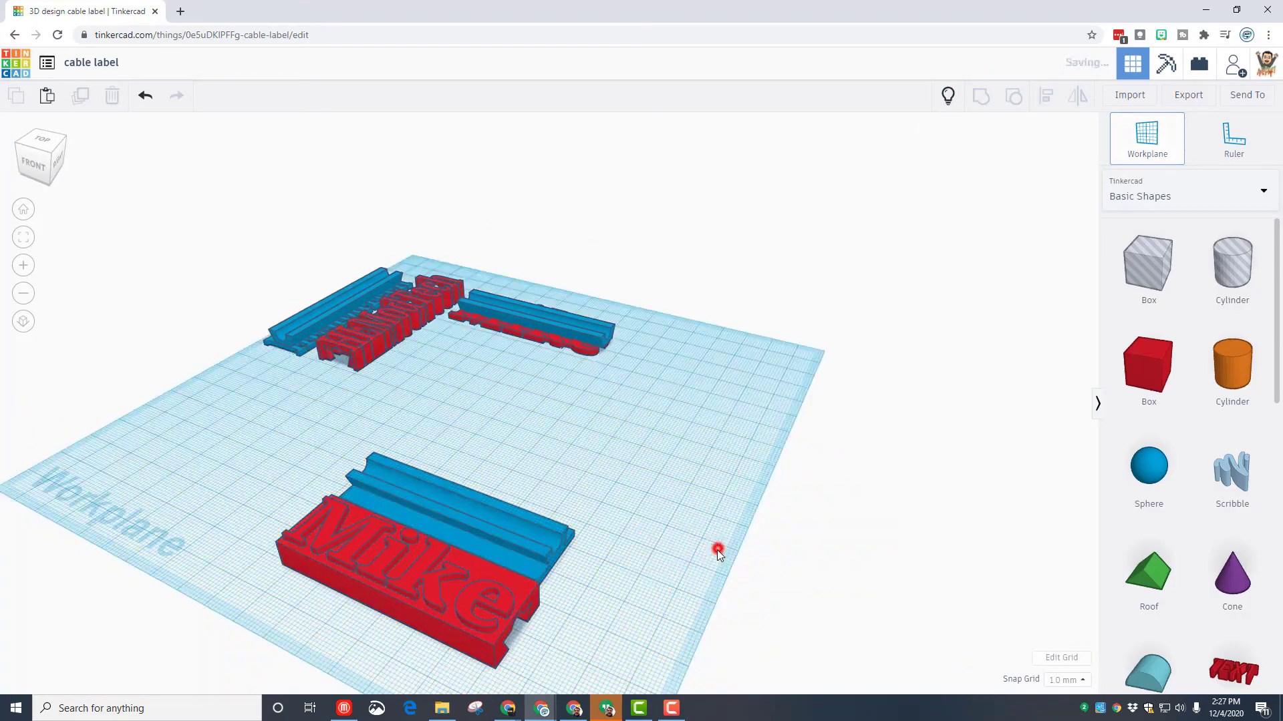
right_drag(716, 550, 267, 473)
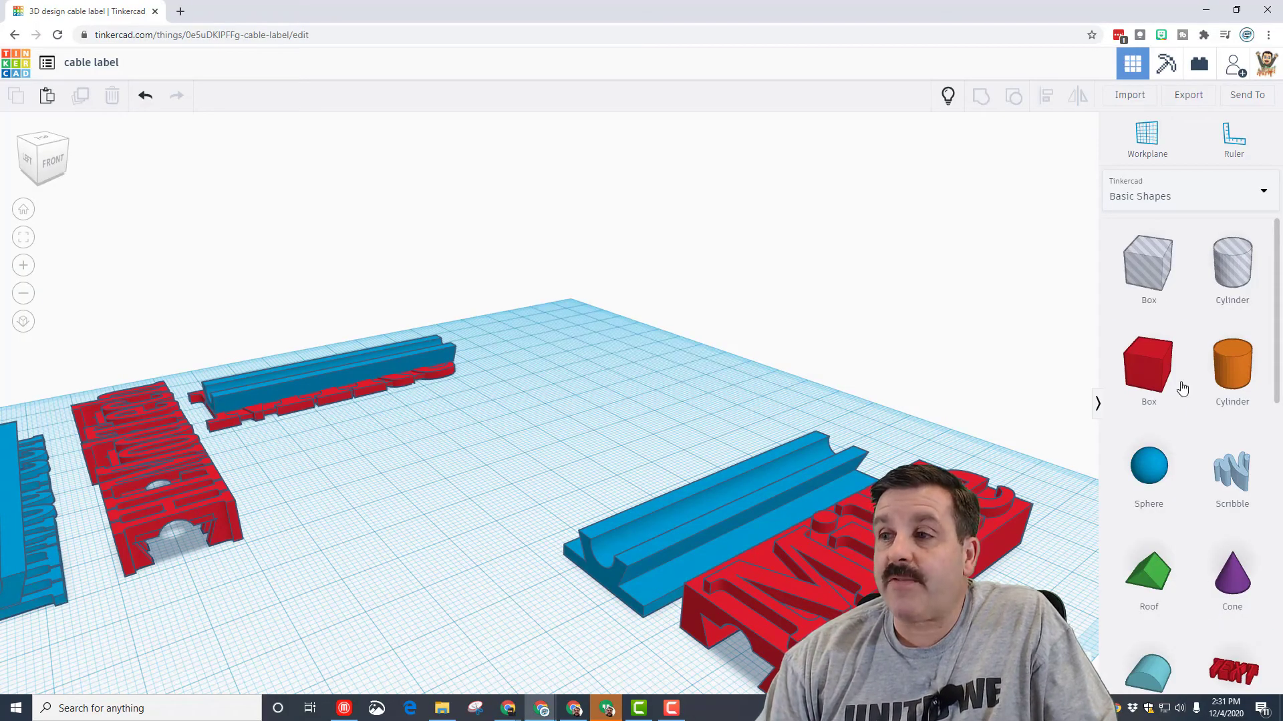
Browse to page 2 of all shape generators for the script text shape.
click(1158, 195)
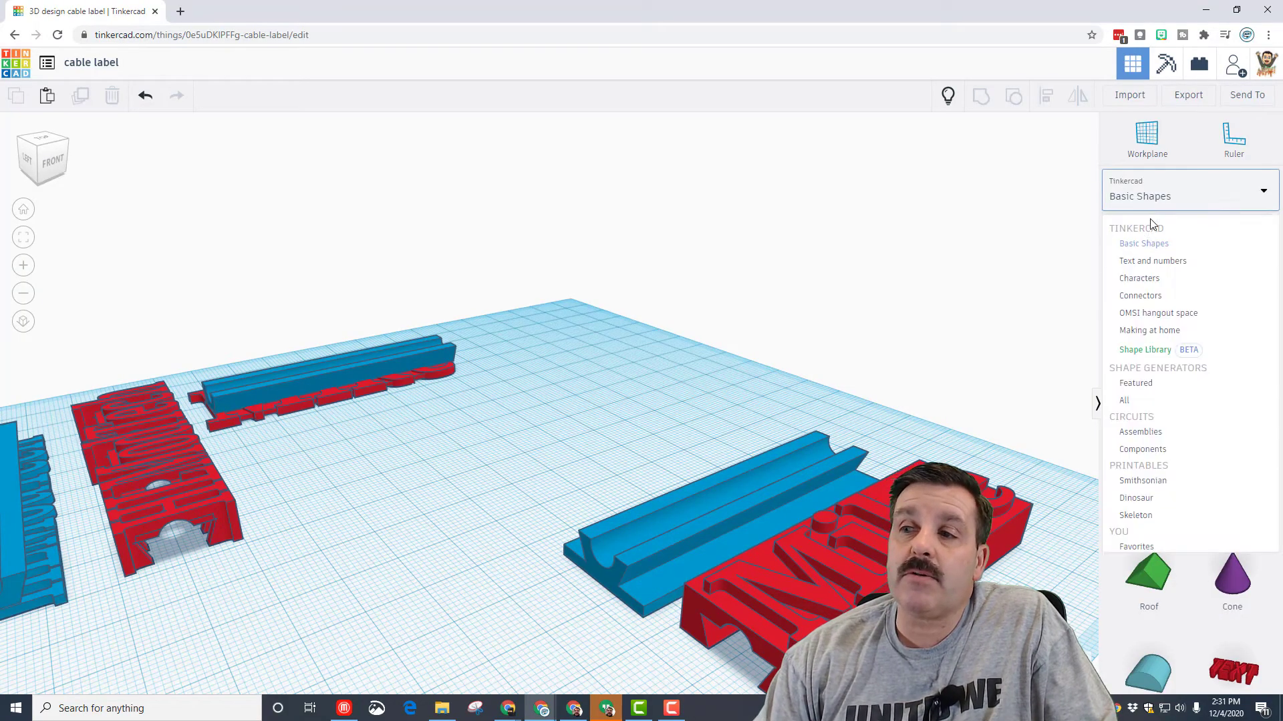
click(1129, 400)
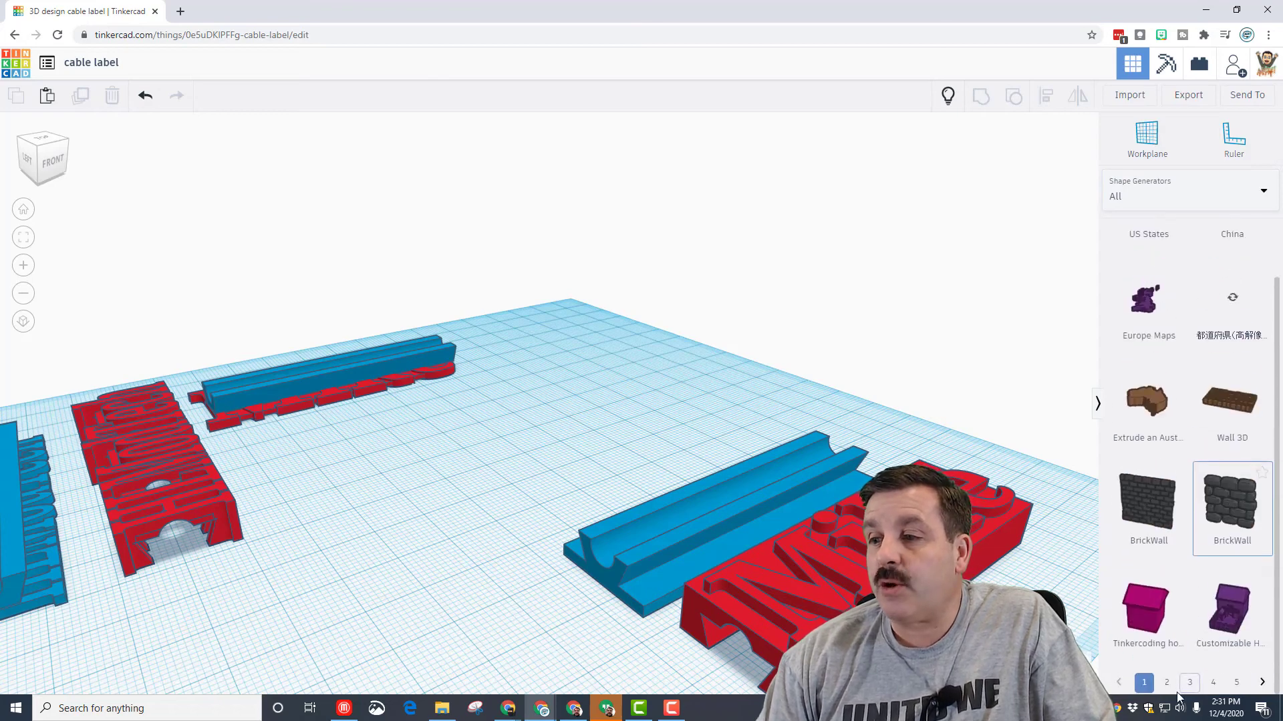
click(1167, 682)
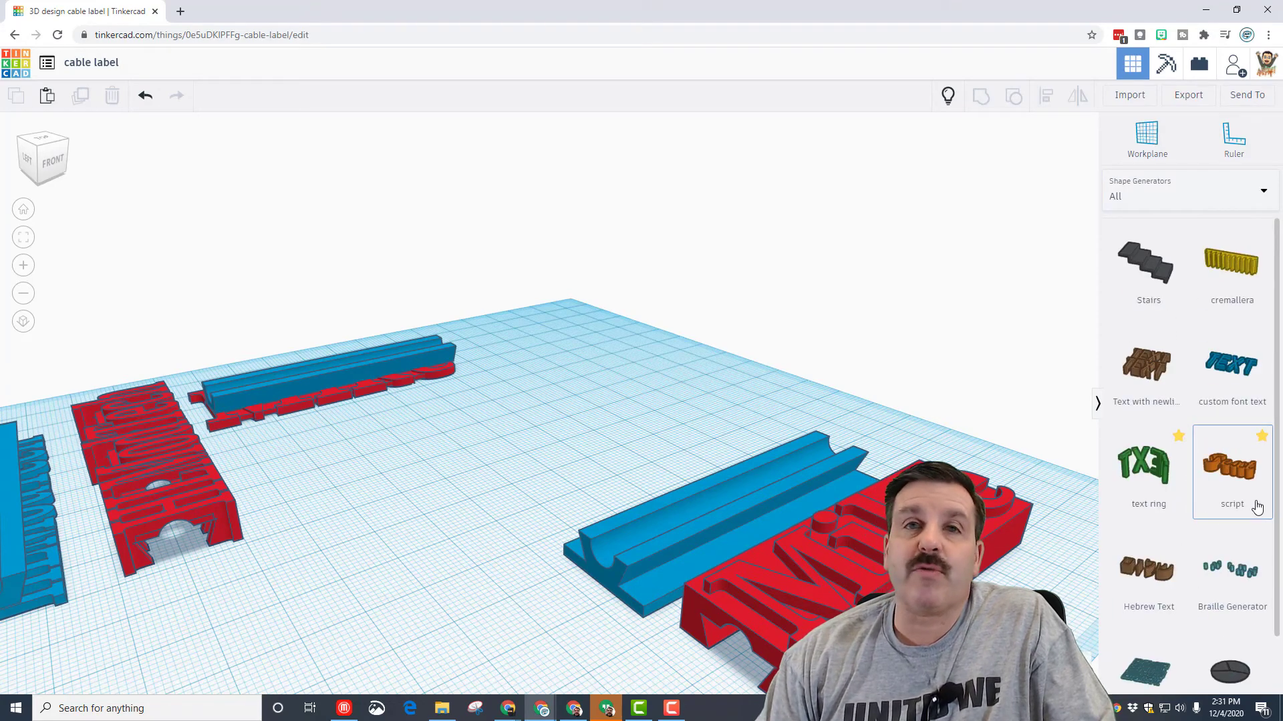